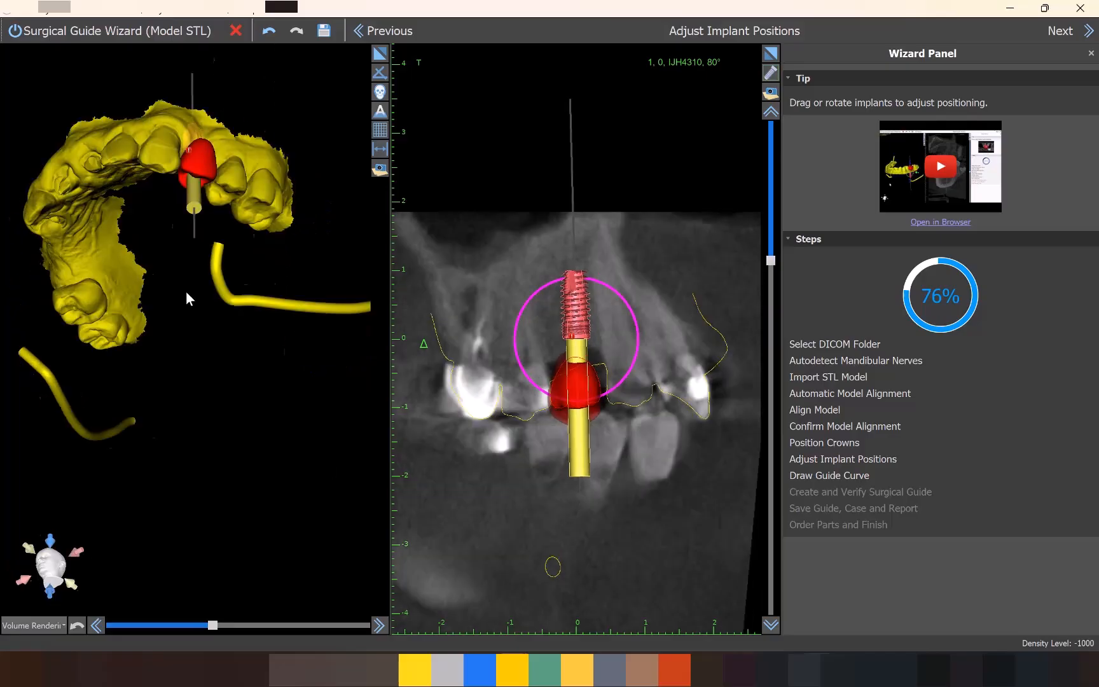
Check the implant's angulation in the cross-section at several rotation angles and advance to drawing the guide curve.
{"action": "scroll", "coordinate": [618, 296], "scroll_direction": "up", "scroll_amount": 1}
{"action": "scroll", "coordinate": [624, 323], "scroll_direction": "down", "scroll_amount": 3}
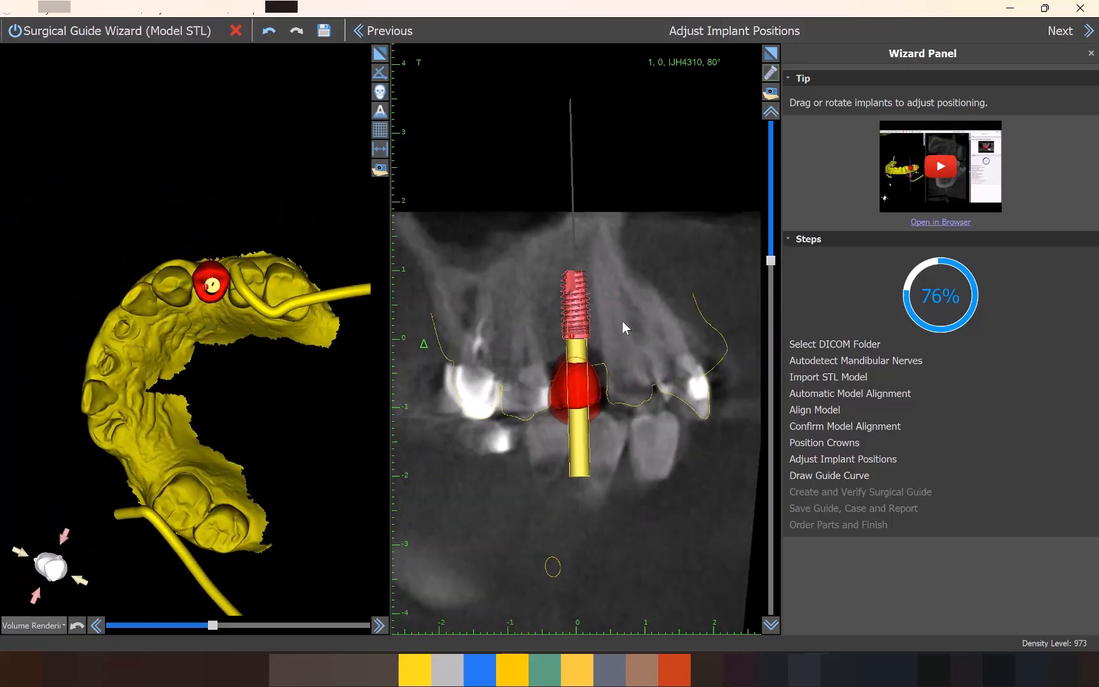
{"action": "scroll", "coordinate": [624, 323], "scroll_direction": "up", "scroll_amount": 3}
{"action": "left_click_drag", "start_coordinate": [602, 286], "coordinate": [596, 284]}
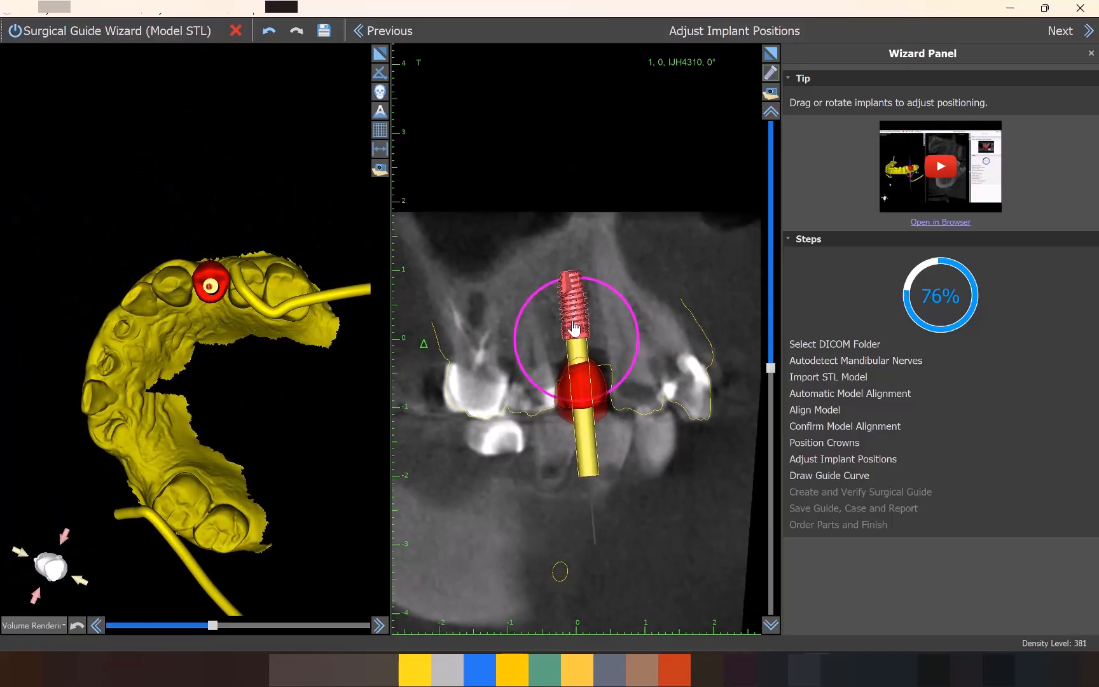
{"action": "scroll", "coordinate": [574, 327], "scroll_direction": "up", "scroll_amount": 9}
{"action": "mouse_move", "coordinate": [197, 355]}
{"action": "left_mouse_down"}
{"action": "mouse_move", "coordinate": [260, 422]}
{"action": "mouse_move", "coordinate": [181, 364]}
{"action": "mouse_move", "coordinate": [159, 305]}
{"action": "left_mouse_up"}
{"action": "left_click", "coordinate": [1078, 31]}
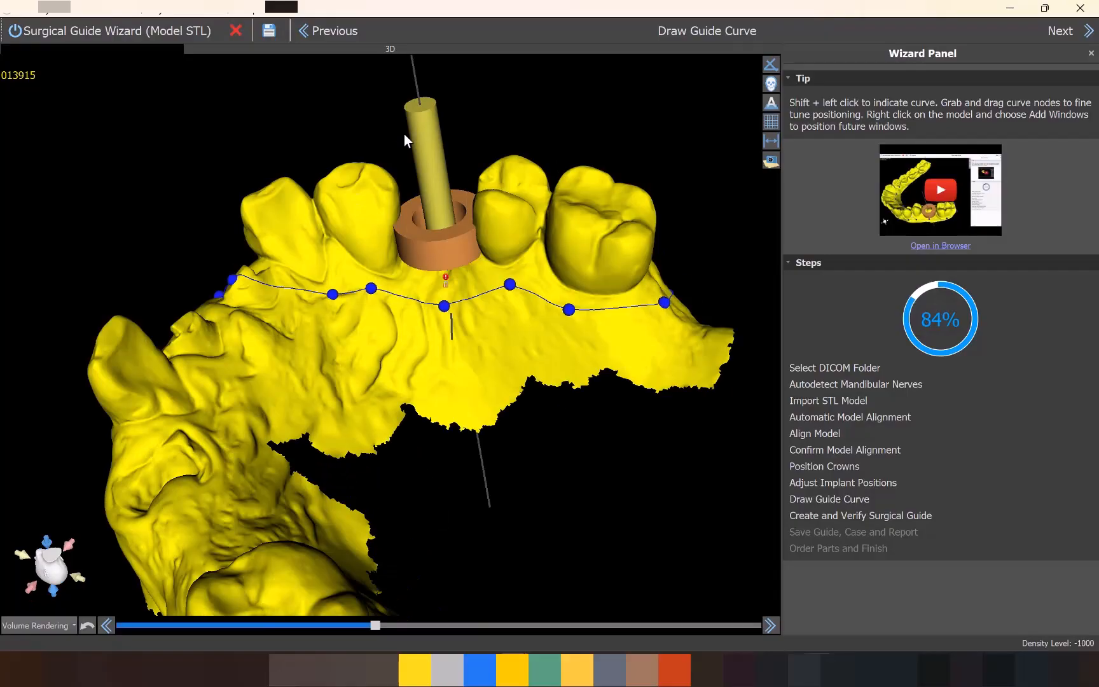
Fine-tune the surgical guide curve around the maxillary teeth by repositioning its nodes.
{"action": "left_click_drag", "start_coordinate": [403, 134], "coordinate": [414, 158]}
{"action": "left_click_drag", "start_coordinate": [446, 307], "coordinate": [439, 290]}
{"action": "mouse_move", "coordinate": [286, 439]}
{"action": "left_mouse_down"}
{"action": "mouse_move", "coordinate": [337, 505]}
{"action": "mouse_move", "coordinate": [347, 541]}
{"action": "left_mouse_up"}
{"action": "left_click_drag", "start_coordinate": [271, 366], "coordinate": [318, 405]}
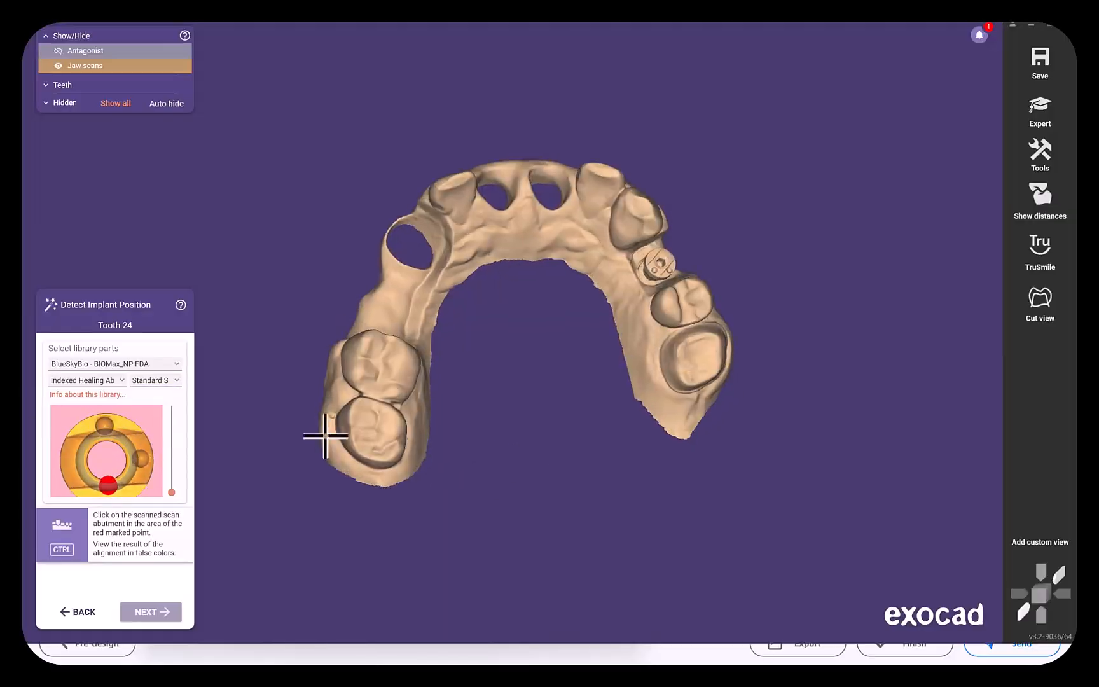
Switch to exocad, match the library part to the scanned healing abutment at tooth 24, check the fit and accept the implant position.
{"action": "left_click", "coordinate": [414, 405]}
{"action": "right_click_drag", "start_coordinate": [414, 404], "coordinate": [672, 446]}
{"action": "left_click_drag", "start_coordinate": [127, 81], "coordinate": [381, 103]}
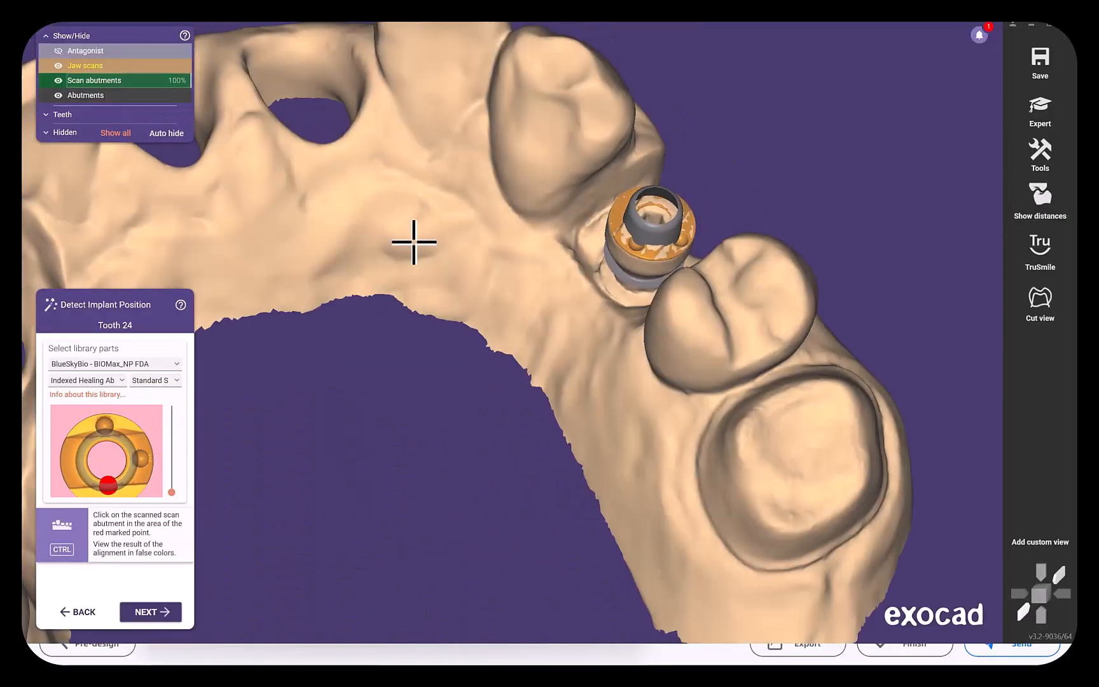
{"action": "left_click_drag", "start_coordinate": [185, 66], "coordinate": [79, 65]}
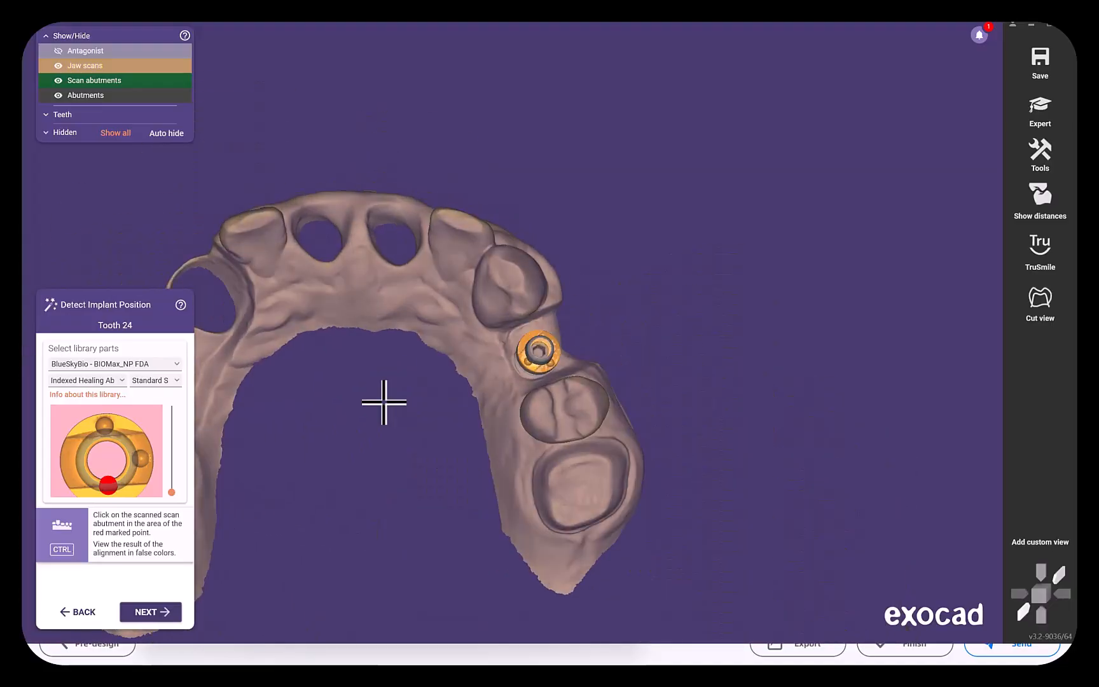
{"action": "mouse_move", "coordinate": [530, 350]}
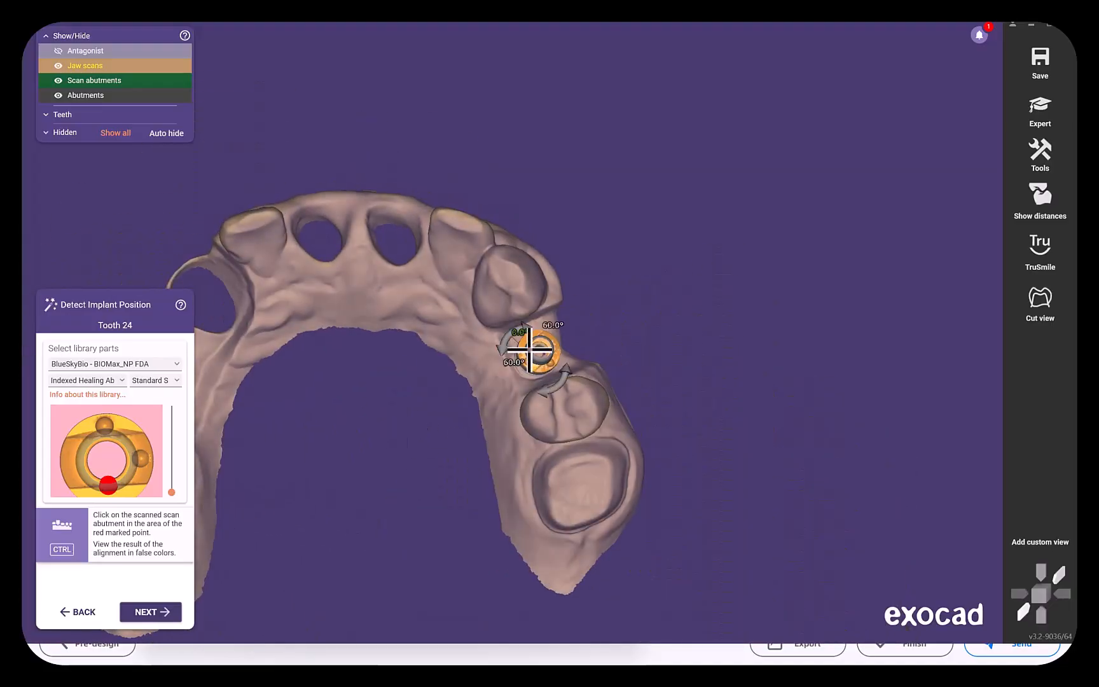
{"action": "left_click", "coordinate": [167, 614]}
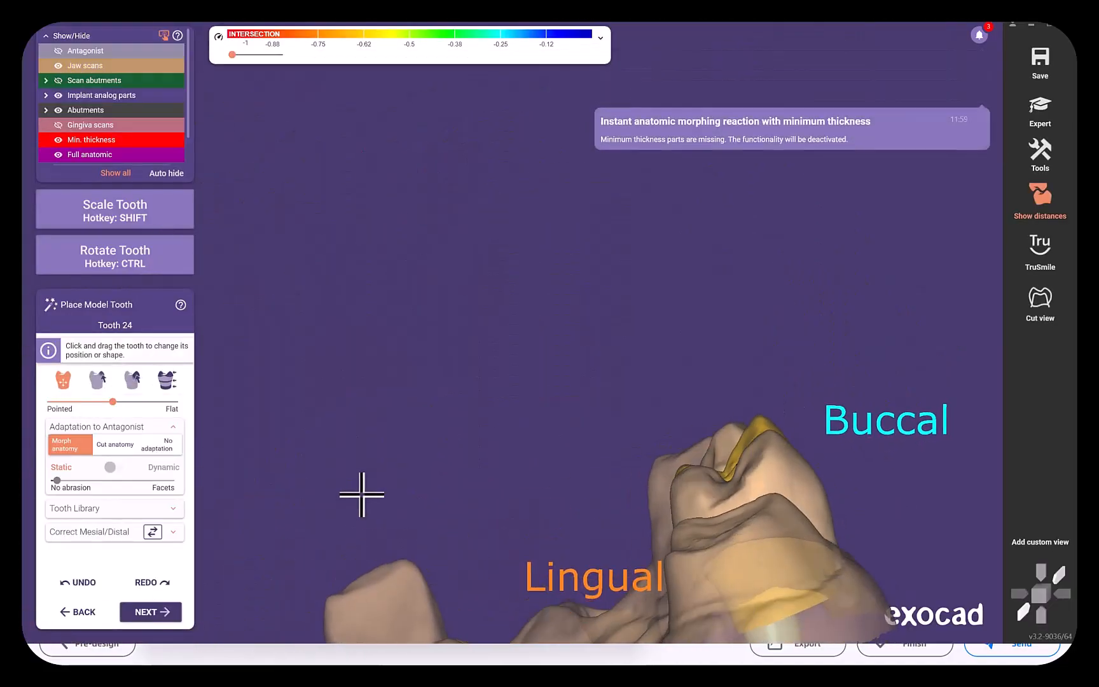
Accept the model tooth placement for tooth 24 and refine the crown with Add/Remove free-forming, inspecting it from several sides.
{"action": "left_click", "coordinate": [167, 612]}
{"action": "left_click", "coordinate": [166, 612]}
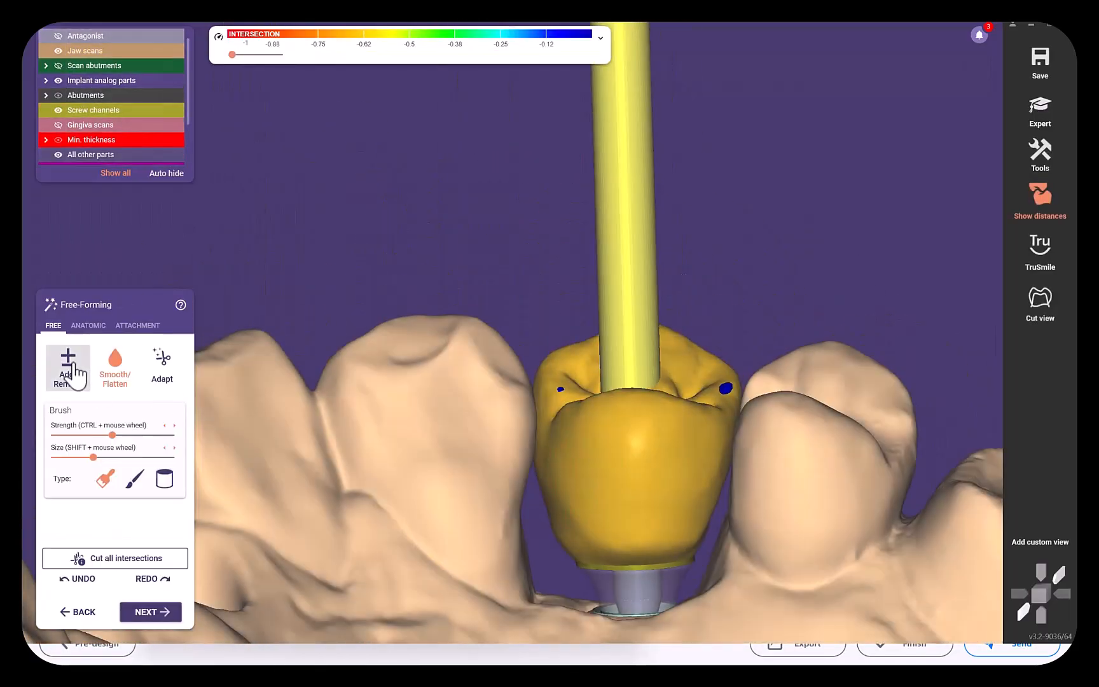
{"action": "left_click", "coordinate": [68, 363]}
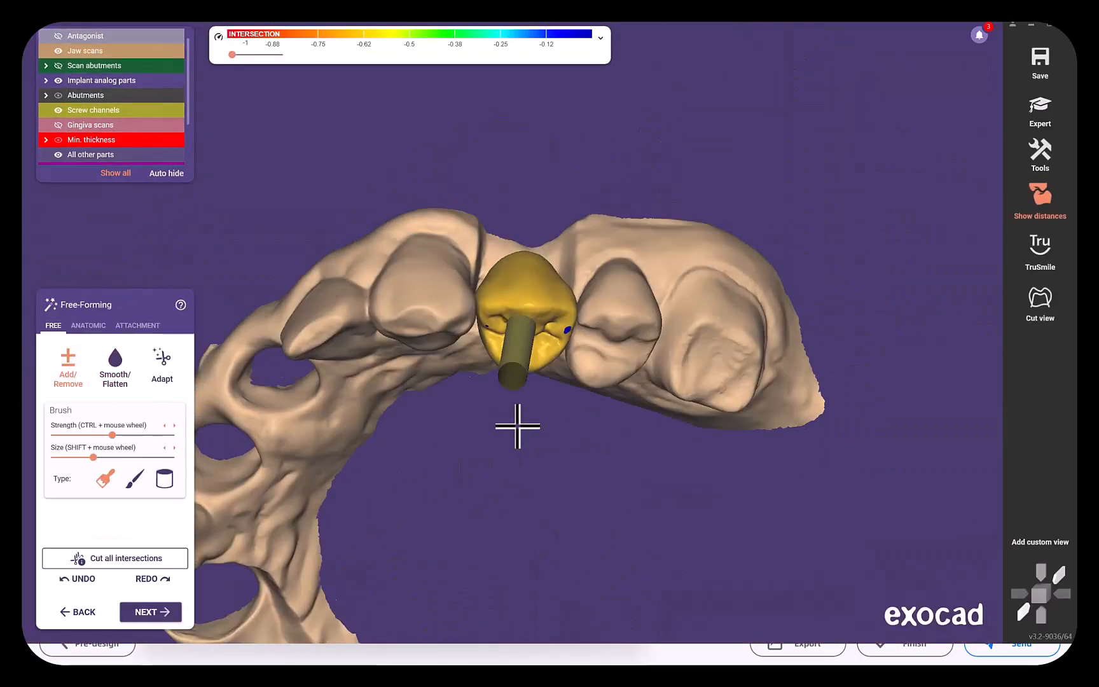
{"action": "right_click_drag", "start_coordinate": [515, 430], "coordinate": [429, 246]}
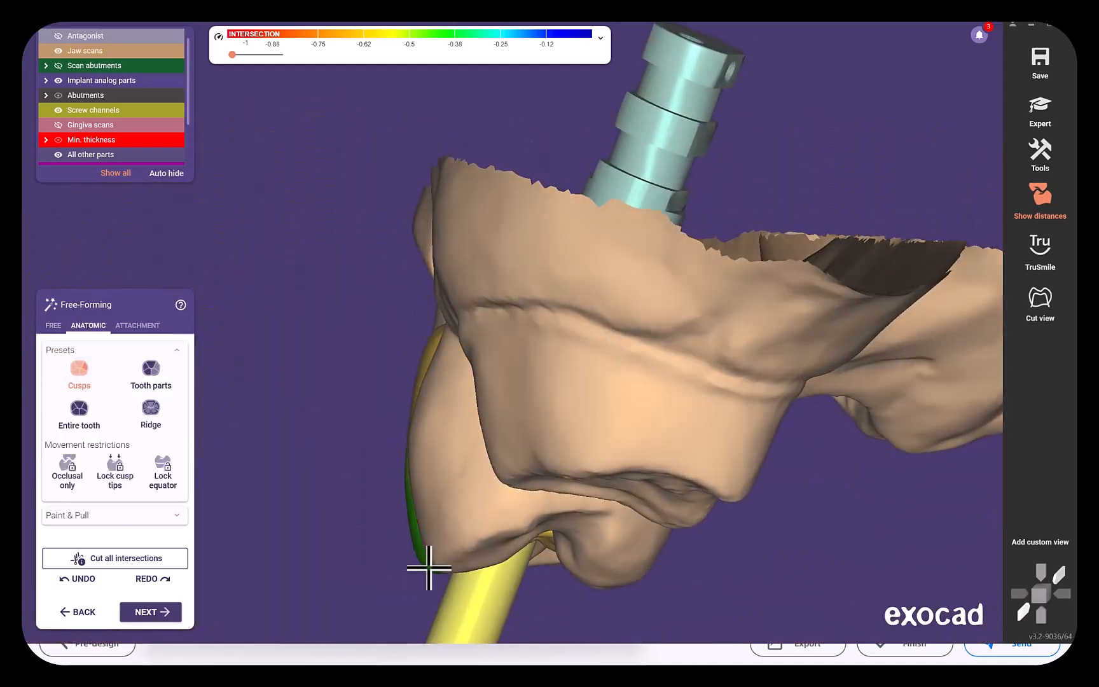
{"action": "right_click_drag", "start_coordinate": [427, 572], "coordinate": [533, 568]}
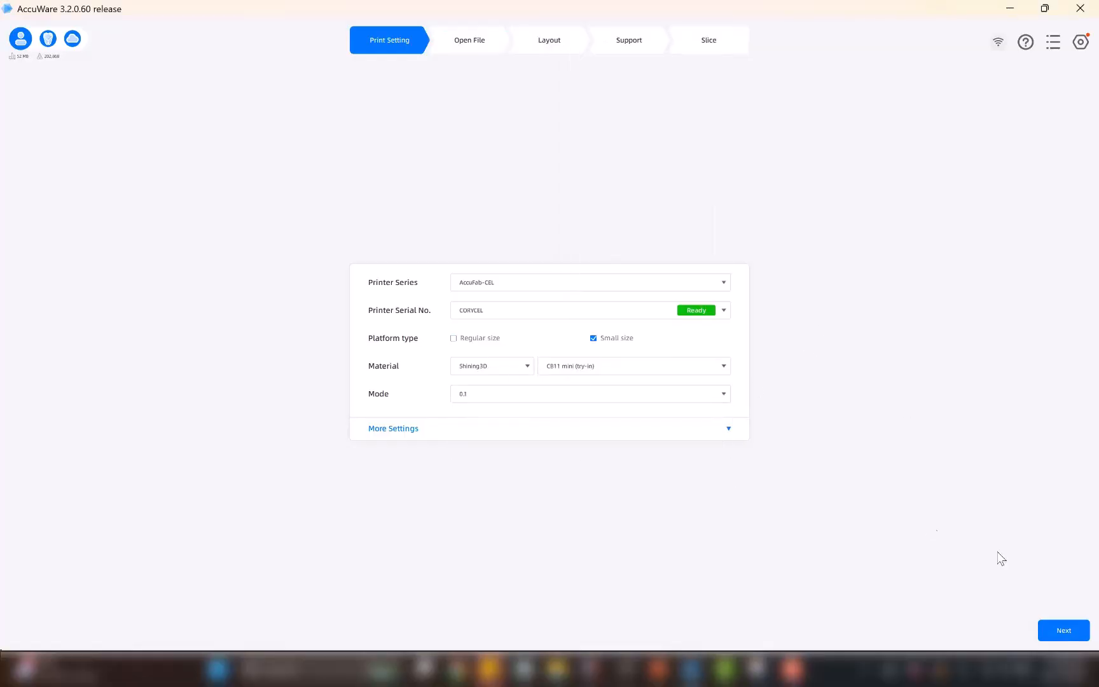
Switch to AccuWare, load the crown model for printing and advance through the support stage to slicing.
{"action": "left_click", "coordinate": [469, 40]}
{"action": "double_click", "coordinate": [172, 215]}
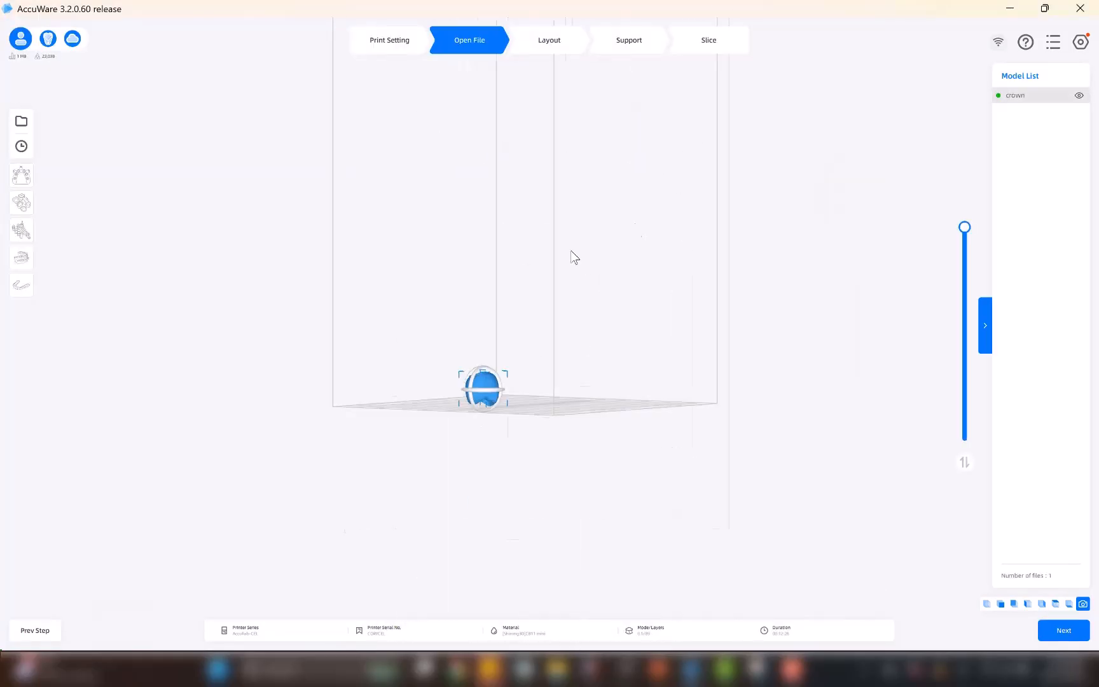
{"action": "left_click", "coordinate": [642, 49]}
{"action": "left_click", "coordinate": [709, 40]}
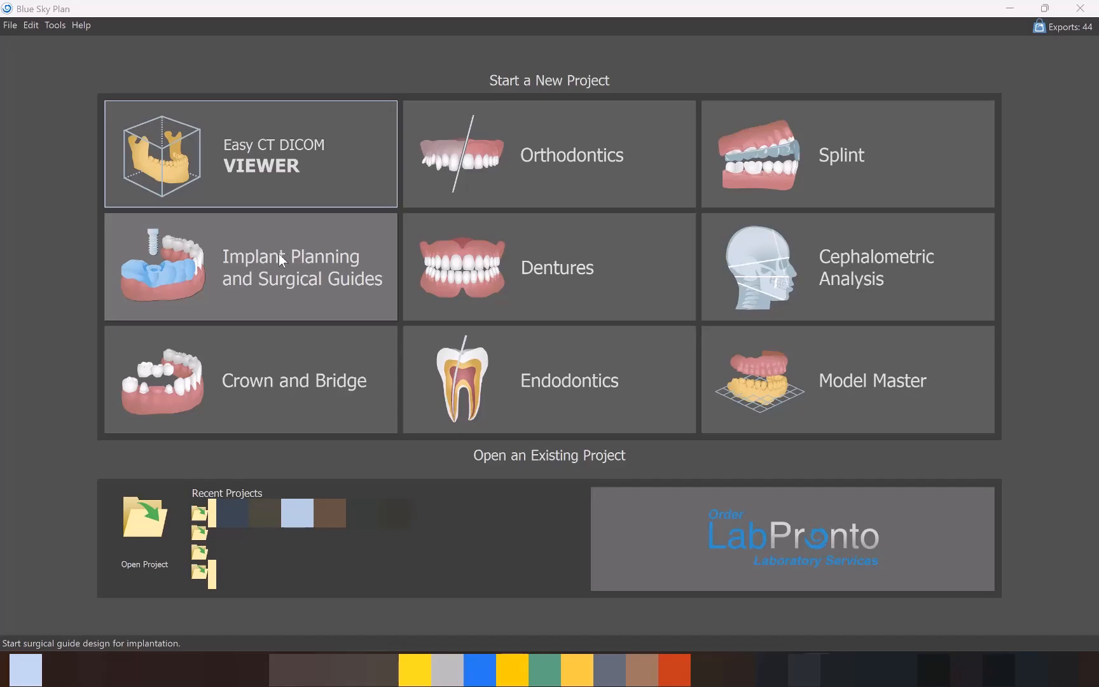
Switch to Blue Sky Plan and start a One or Two Implant Case with Model STL import and the Blue Sky Bio Fully Guided Surgical Kit.
{"action": "left_click", "coordinate": [291, 264]}
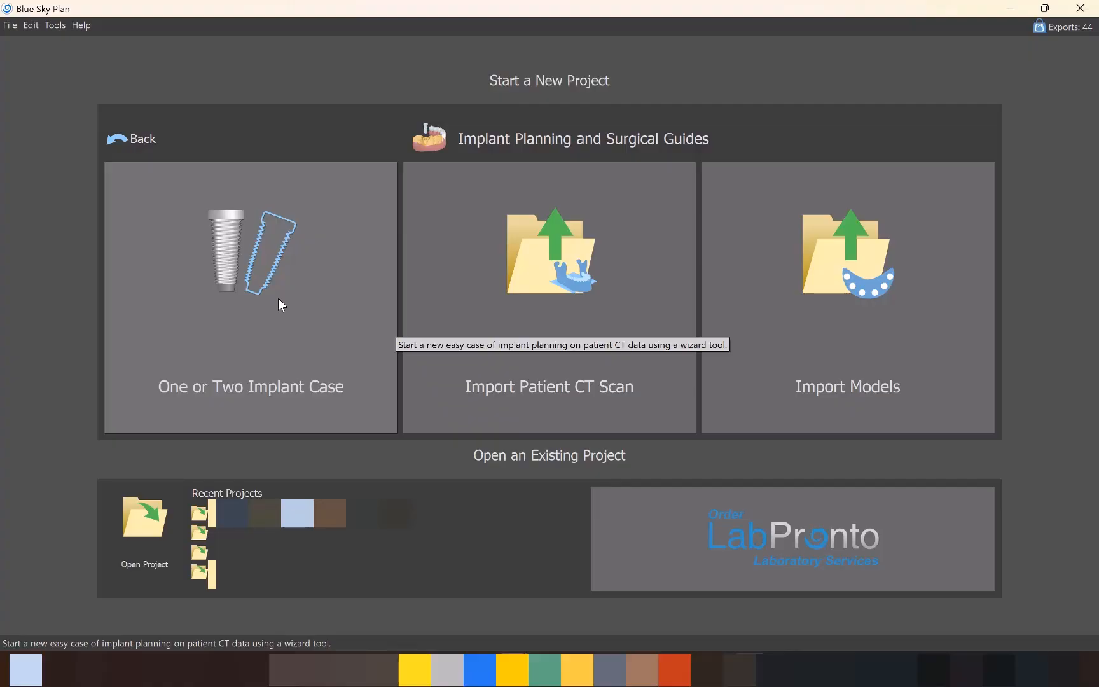
{"action": "left_click", "coordinate": [236, 253]}
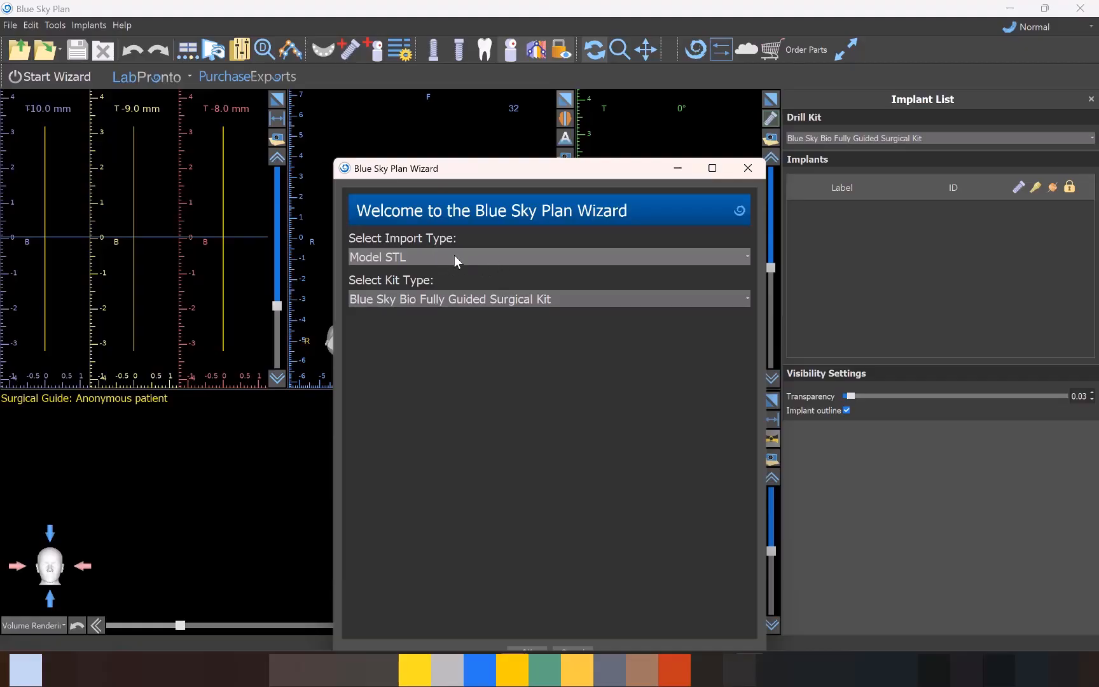
{"action": "left_click", "coordinate": [437, 297]}
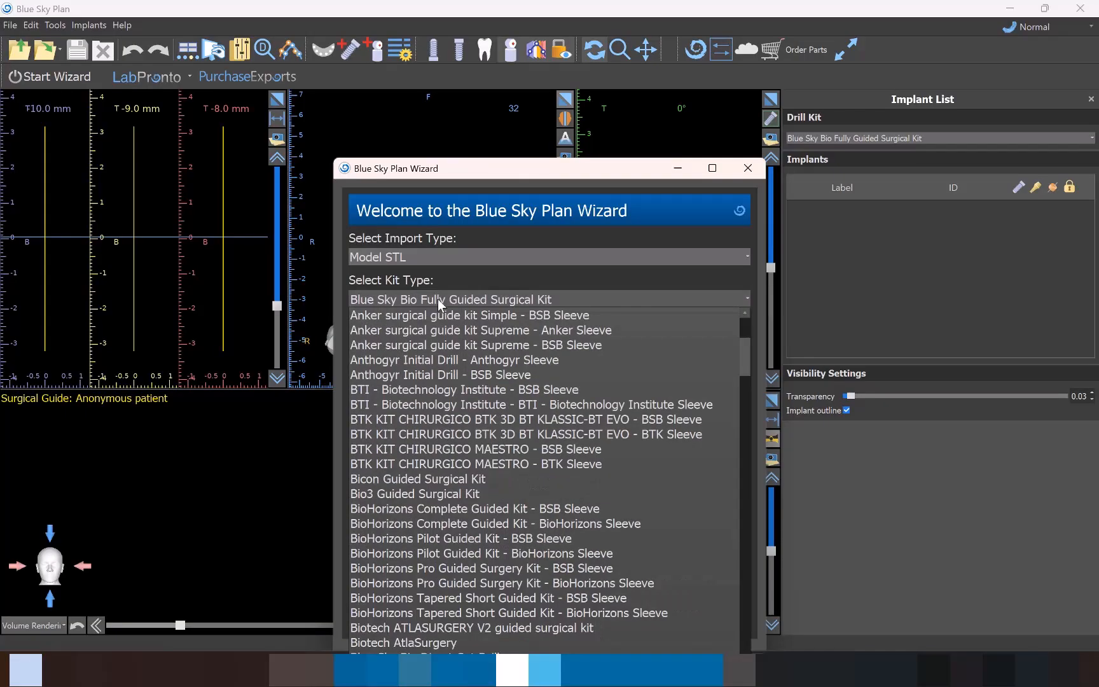
{"action": "scroll", "coordinate": [410, 468], "scroll_direction": "up", "scroll_amount": 4}
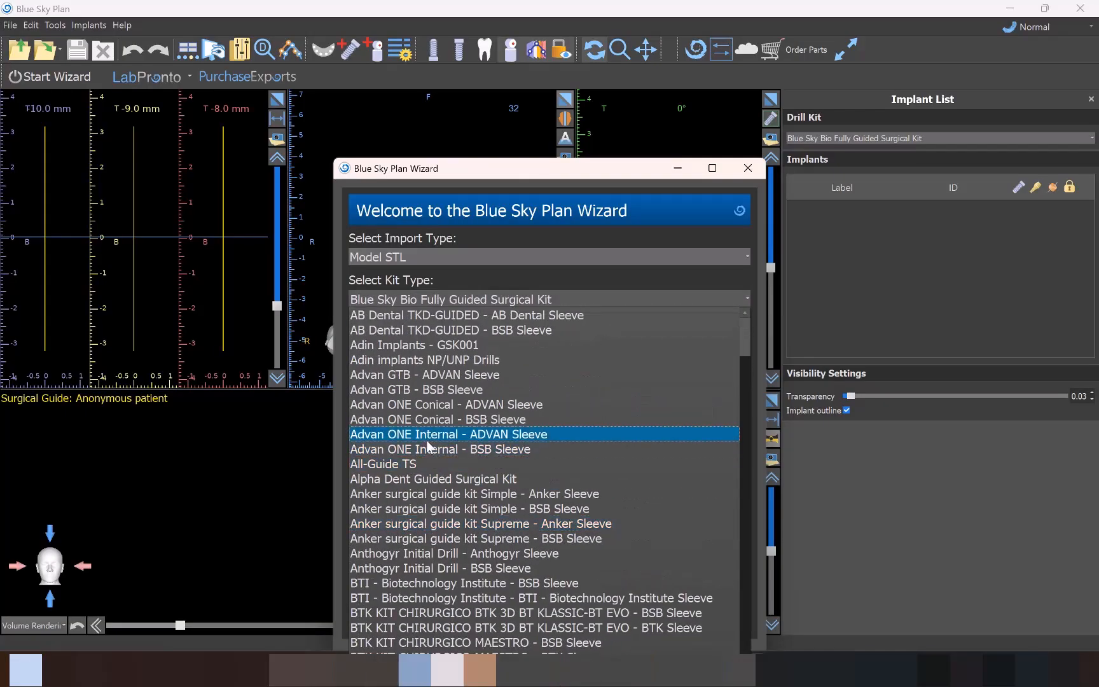
{"action": "scroll", "coordinate": [414, 453], "scroll_direction": "down", "scroll_amount": 8}
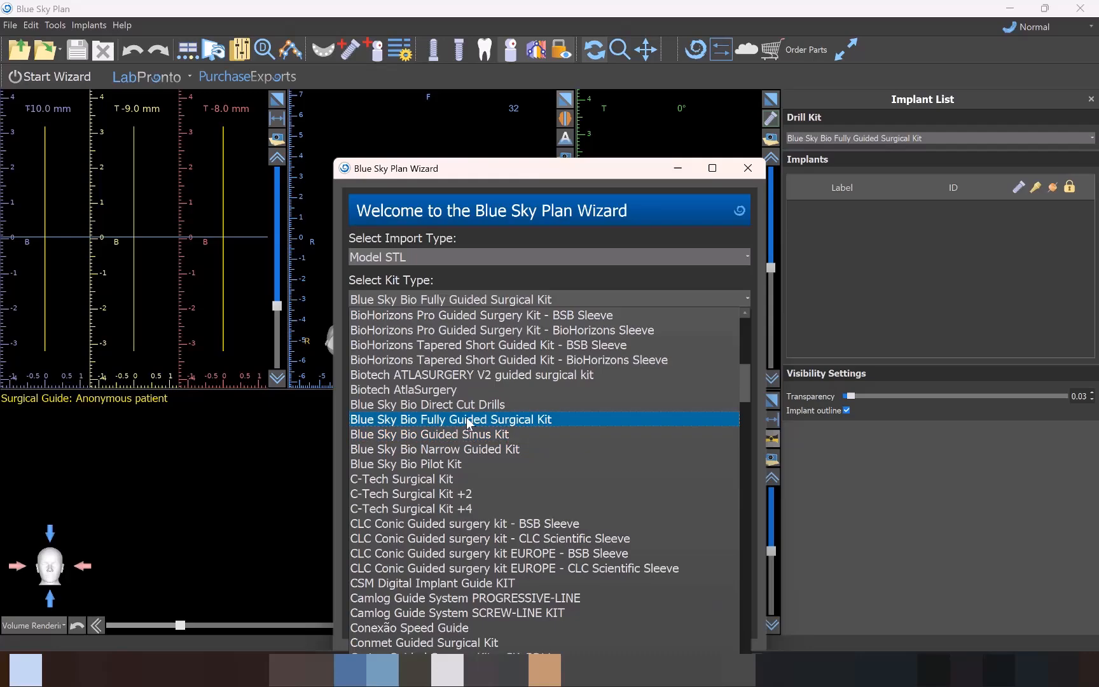
{"action": "left_click", "coordinate": [509, 419]}
{"action": "left_click_drag", "start_coordinate": [635, 162], "coordinate": [630, 44]}
{"action": "left_click", "coordinate": [525, 533]}
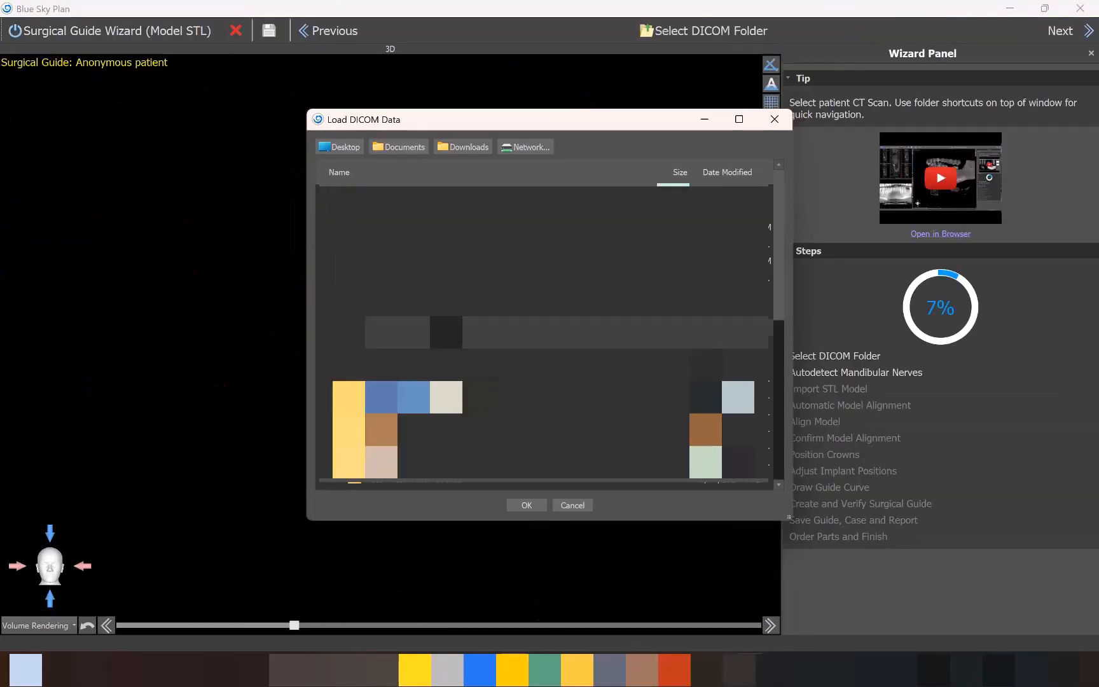
Load the patient's CT scan folder, then straighten the dataset and crop the volume of interest behind and in front of the jaws.
{"action": "left_click", "coordinate": [528, 506]}
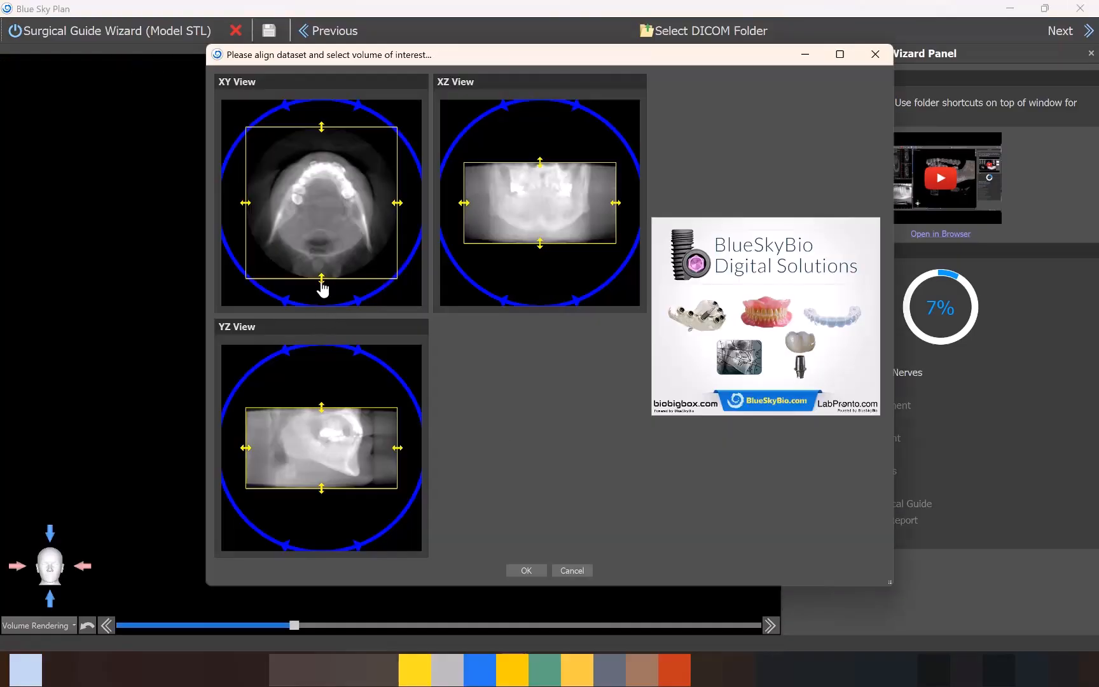
{"action": "left_click_drag", "start_coordinate": [322, 284], "coordinate": [324, 270]}
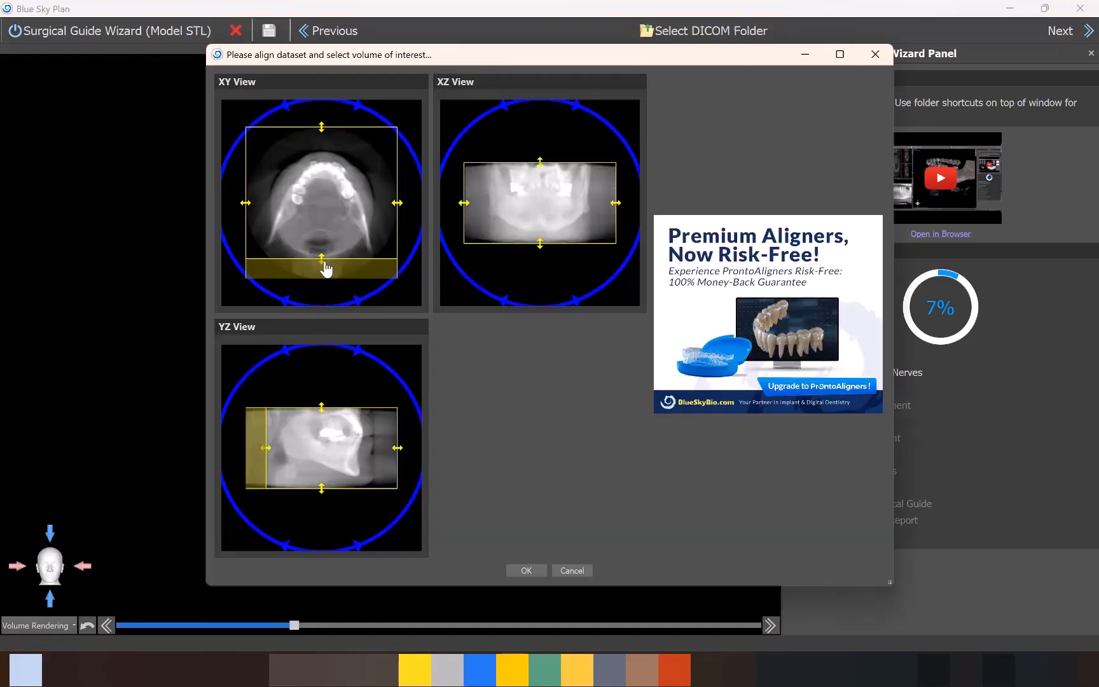
{"action": "left_click", "coordinate": [359, 108]}
{"action": "left_click_drag", "start_coordinate": [248, 451], "coordinate": [284, 451]}
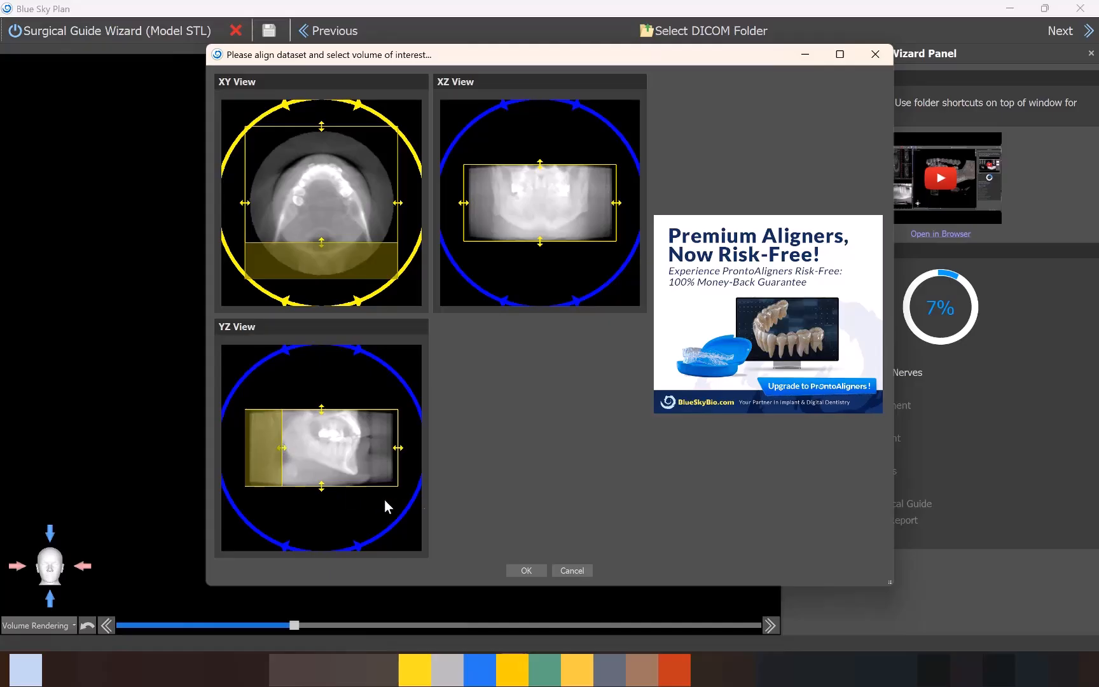
{"action": "left_click_drag", "start_coordinate": [400, 454], "coordinate": [370, 457]}
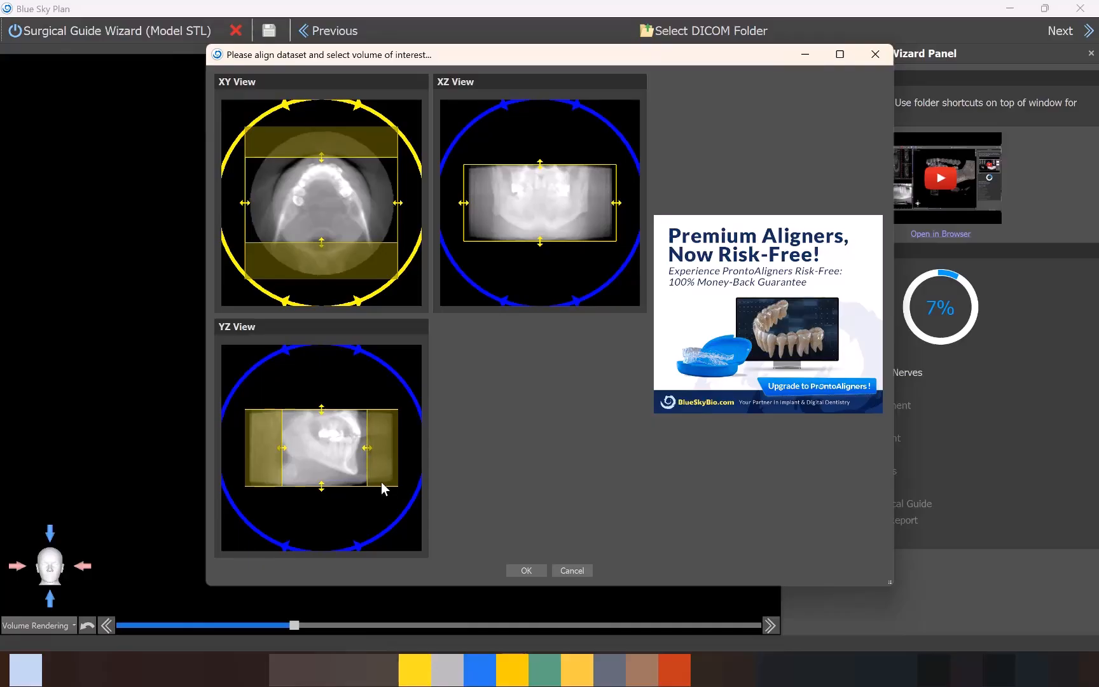
{"action": "left_click", "coordinate": [526, 571]}
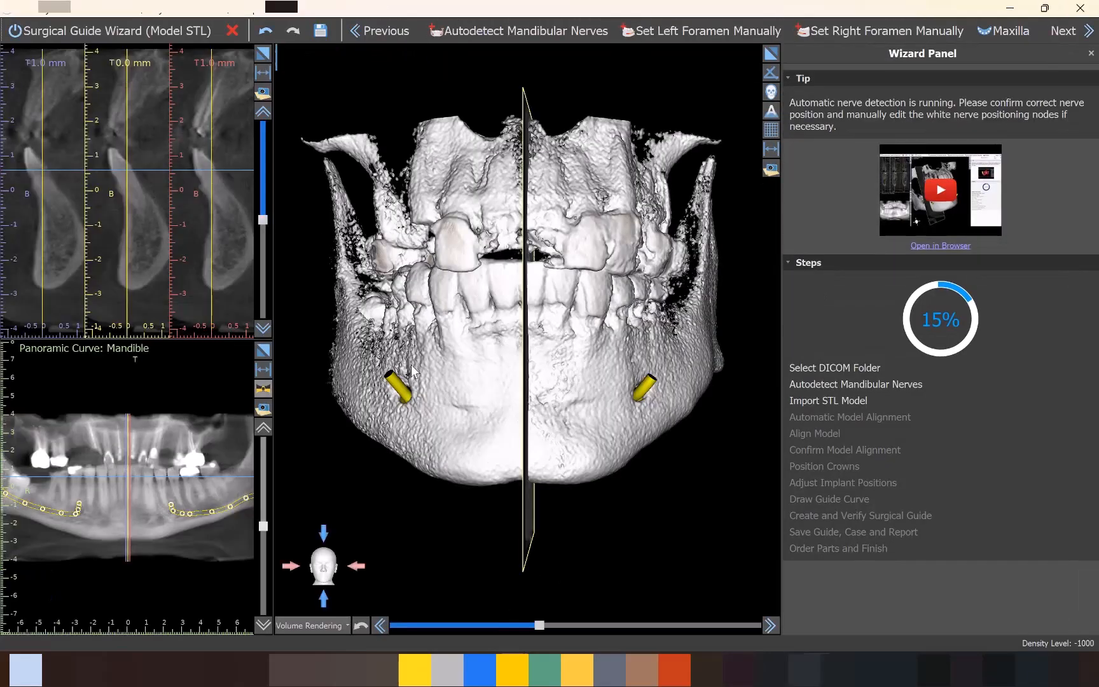
Inspect the autodetected mandibular nerves on the 3D skull and accept them.
{"action": "left_click_drag", "start_coordinate": [413, 372], "coordinate": [525, 318]}
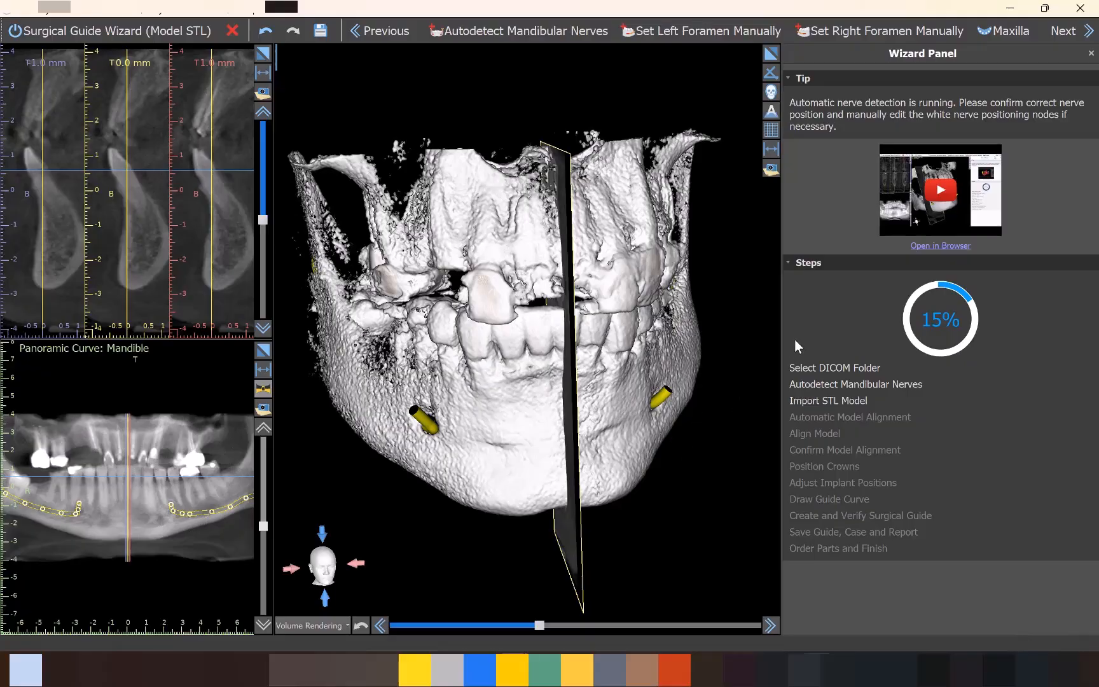
{"action": "left_click", "coordinate": [1082, 32]}
Import the Upper IOS STL model and align it automatically as the maxilla.
{"action": "left_click", "coordinate": [159, 35]}
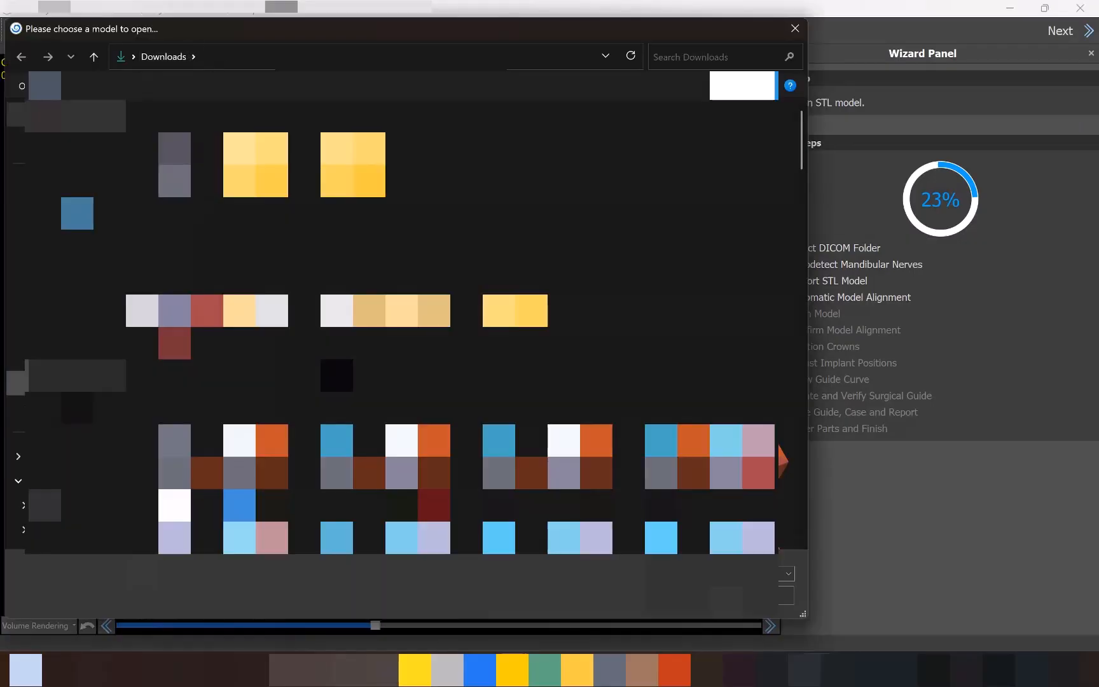
{"action": "left_click", "coordinate": [71, 383]}
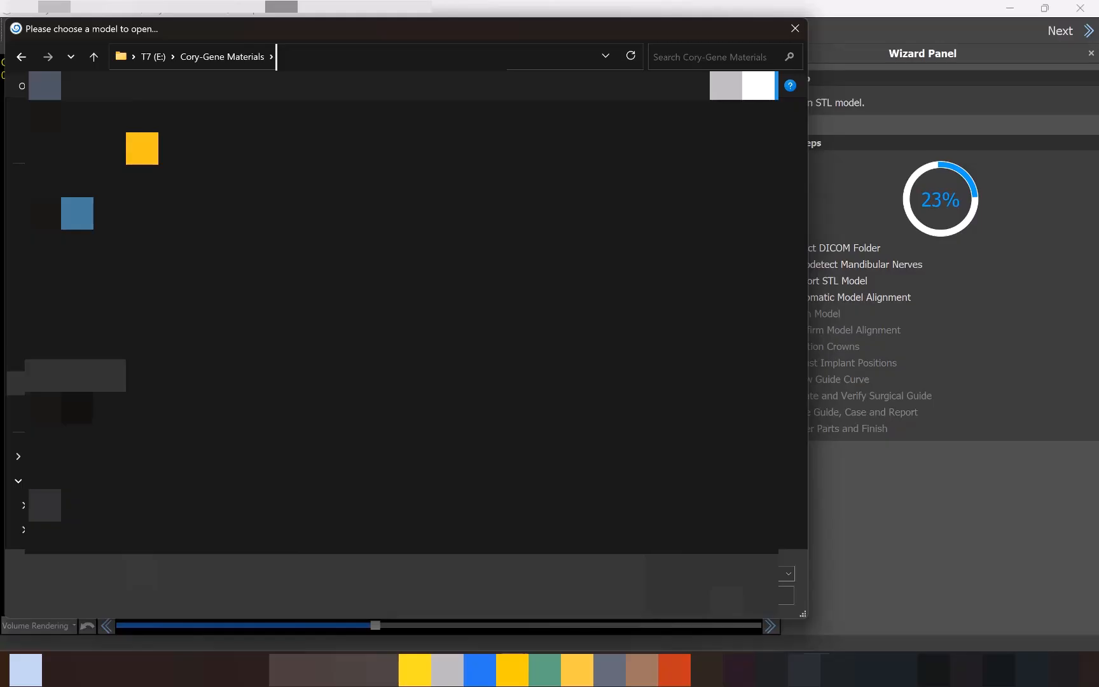
{"action": "left_click", "coordinate": [691, 597]}
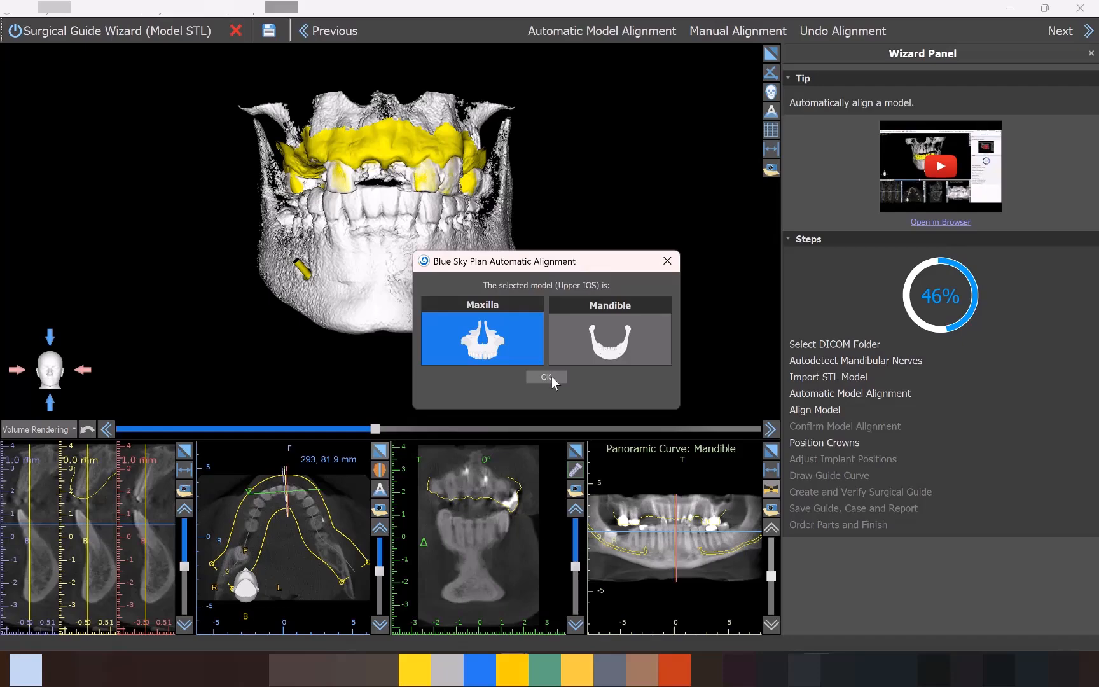
{"action": "left_click", "coordinate": [549, 377]}
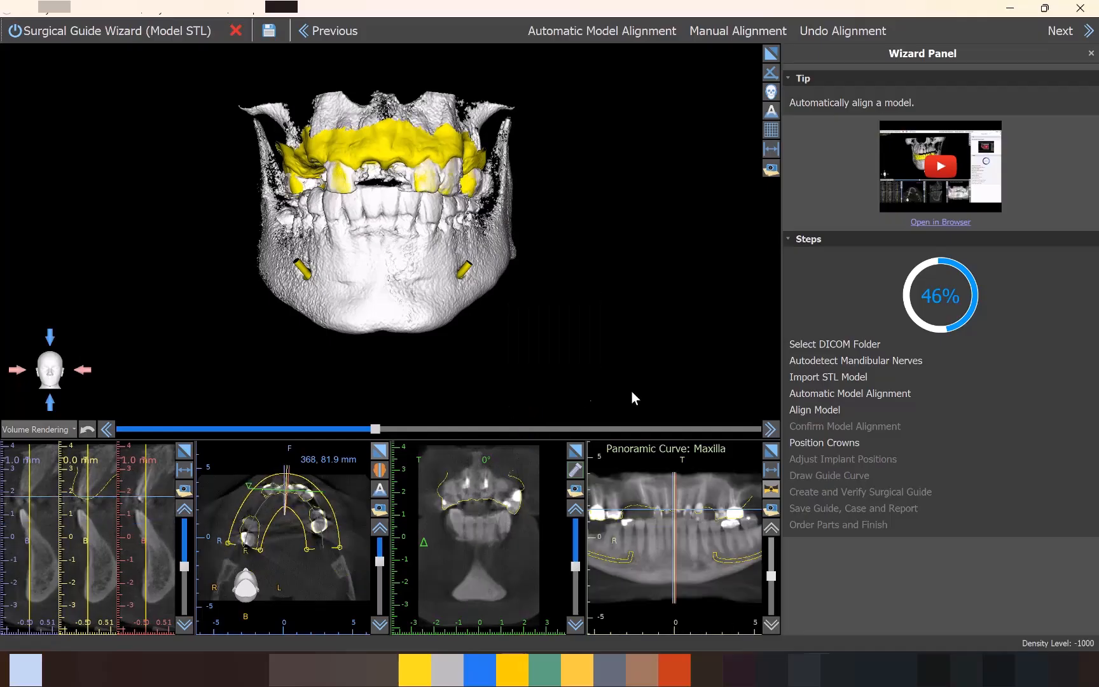
Check the maxillary model's alignment against the CT on the axial and cross-sectional slices, then accept the alignment.
{"action": "left_click", "coordinate": [380, 451]}
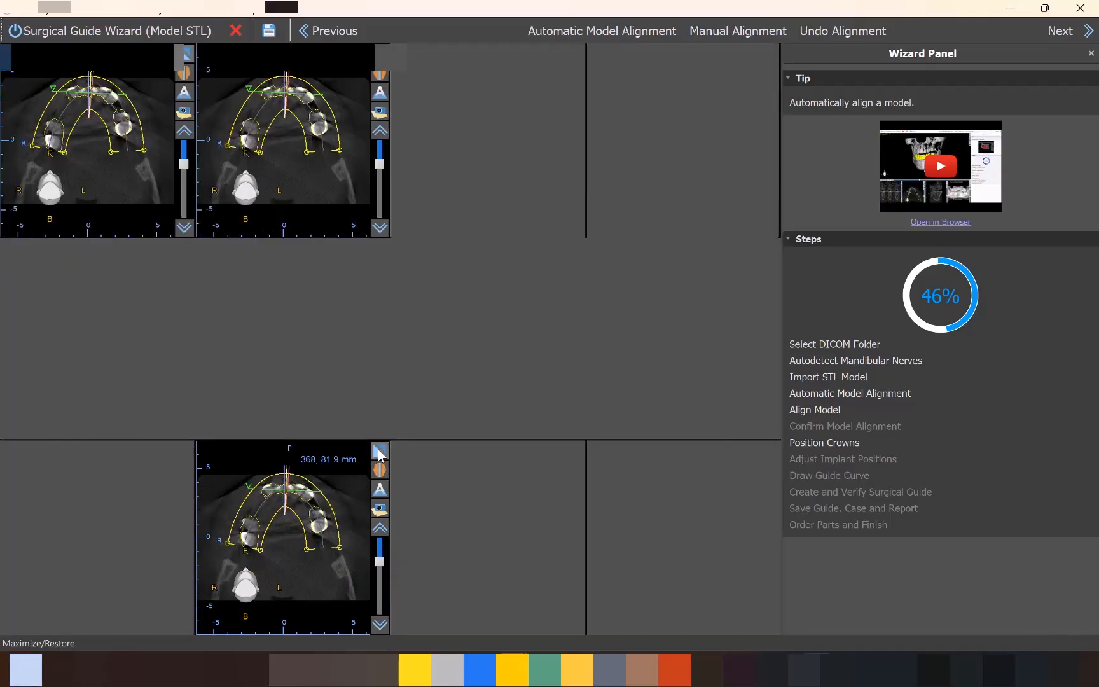
{"action": "mouse_move", "coordinate": [769, 275]}
{"action": "left_mouse_down"}
{"action": "mouse_move", "coordinate": [773, 338]}
{"action": "mouse_move", "coordinate": [773, 274]}
{"action": "left_mouse_up"}
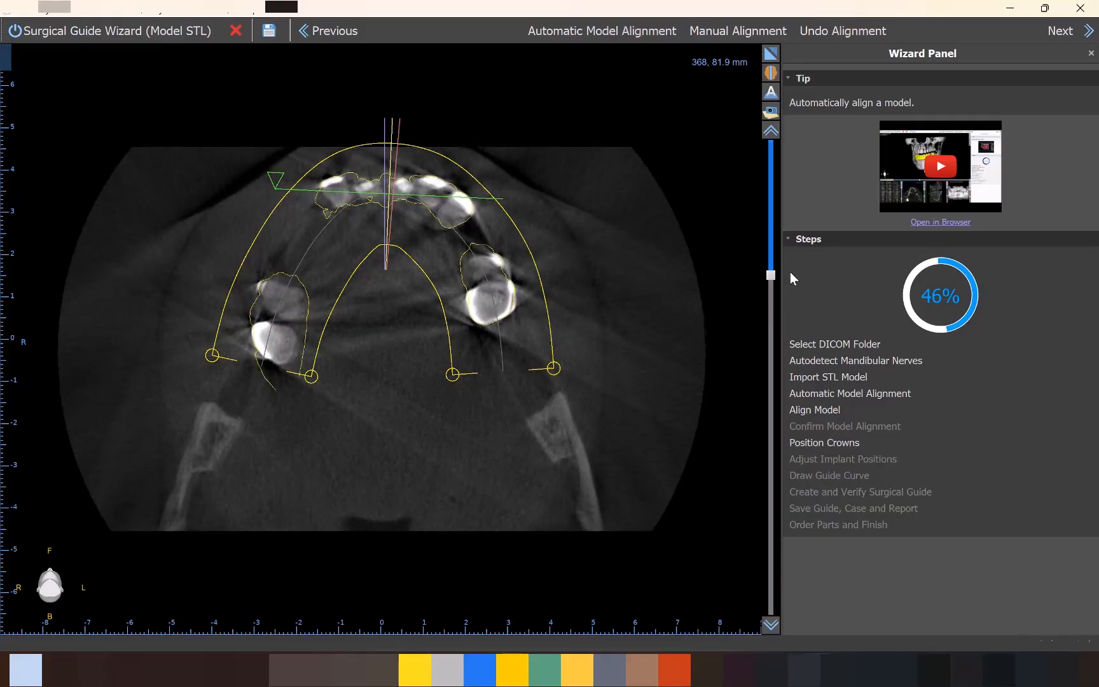
{"action": "left_click_drag", "start_coordinate": [771, 275], "coordinate": [773, 228]}
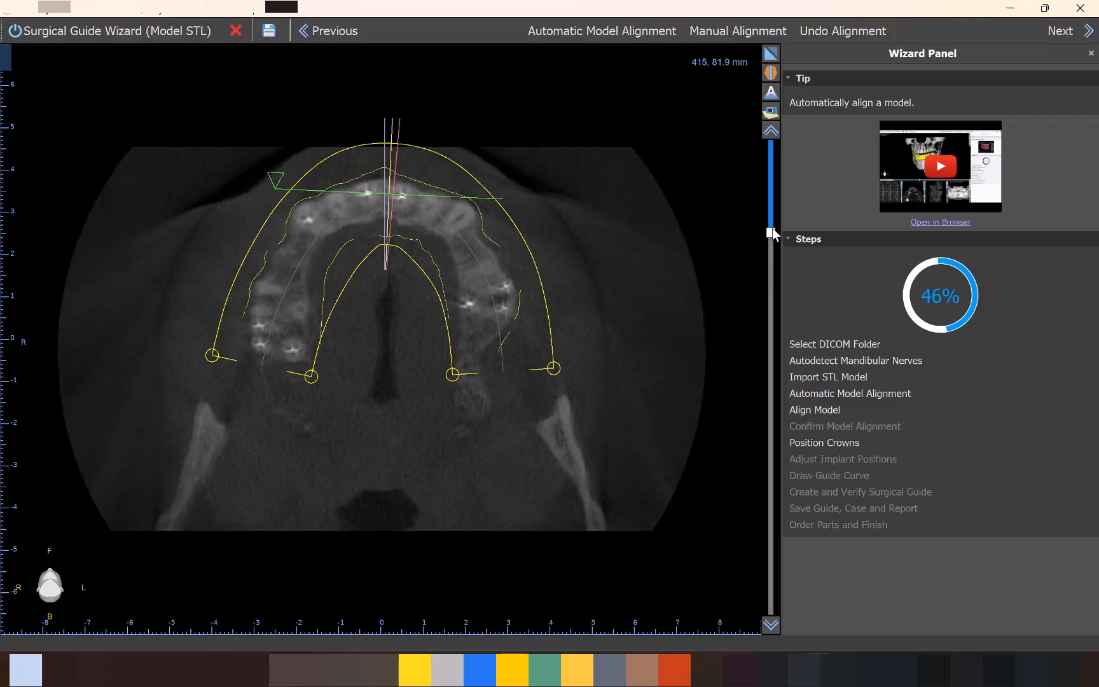
{"action": "left_click", "coordinate": [772, 54]}
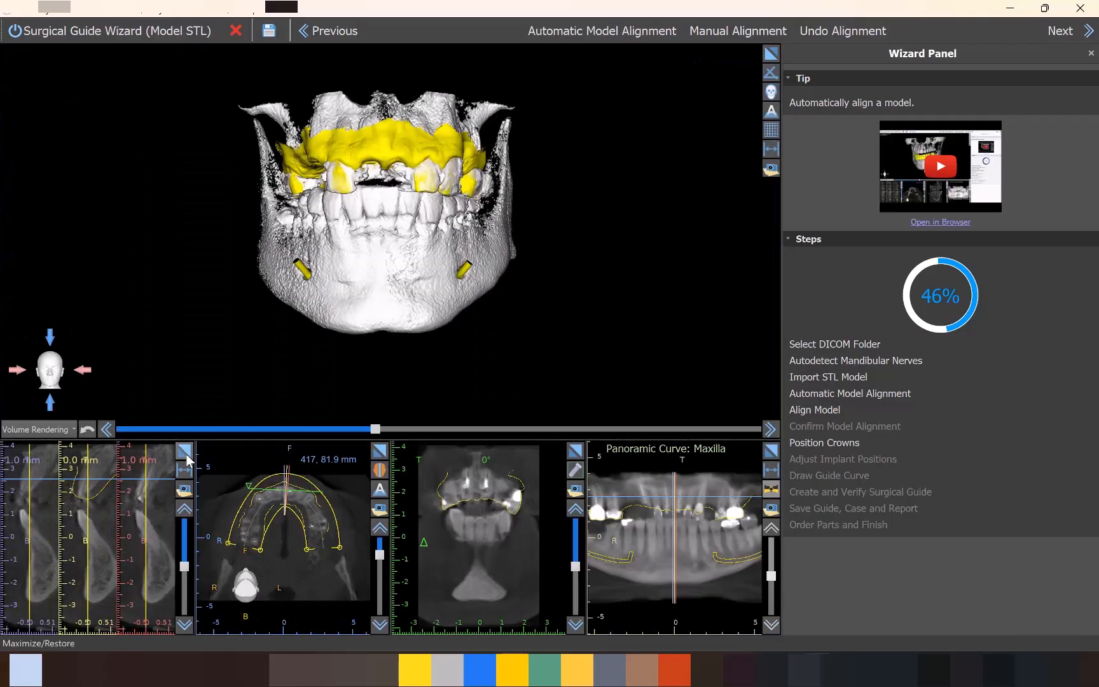
{"action": "left_click", "coordinate": [185, 453]}
{"action": "left_click_drag", "start_coordinate": [775, 364], "coordinate": [788, 263]}
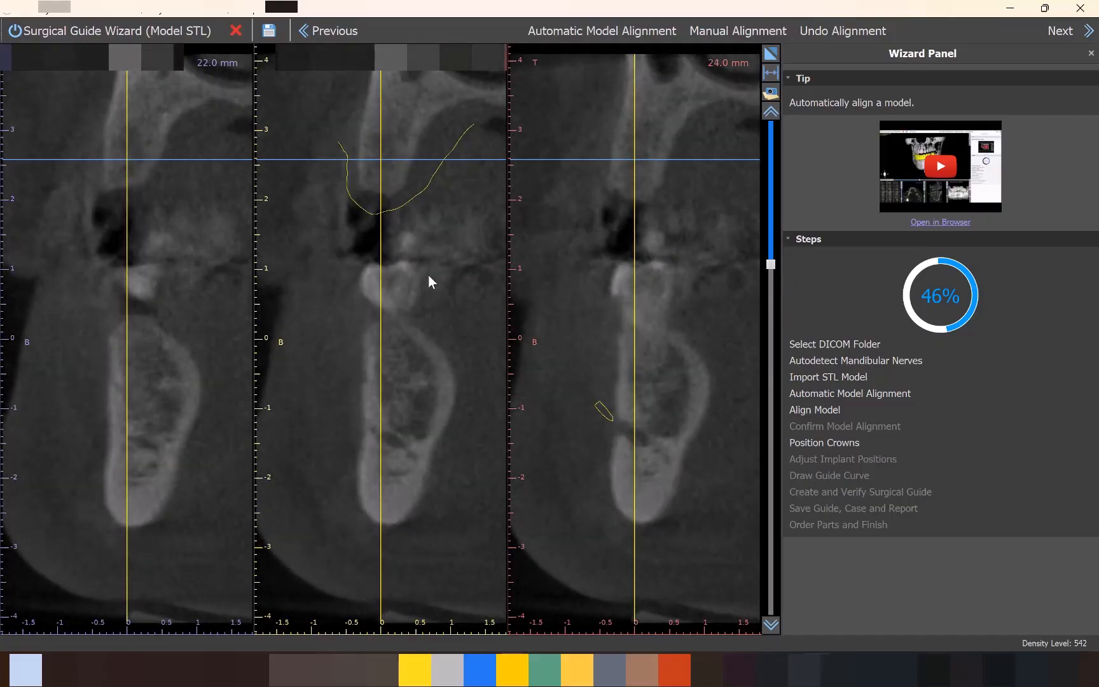
{"action": "left_click_drag", "start_coordinate": [771, 266], "coordinate": [770, 376]}
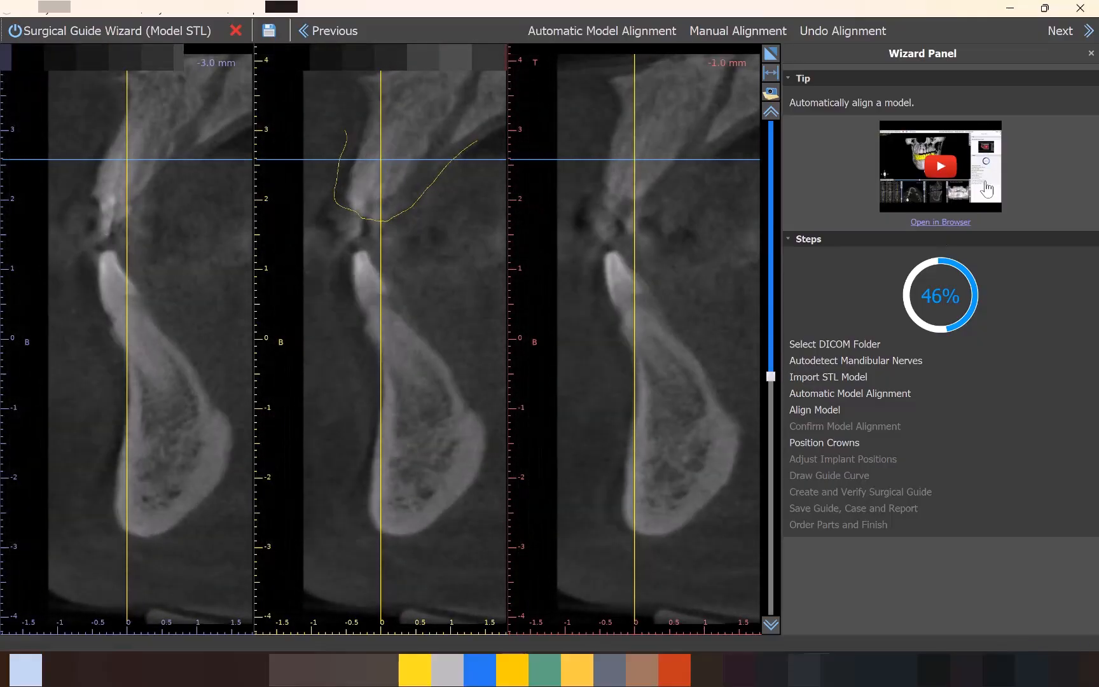
{"action": "left_click", "coordinate": [1081, 32]}
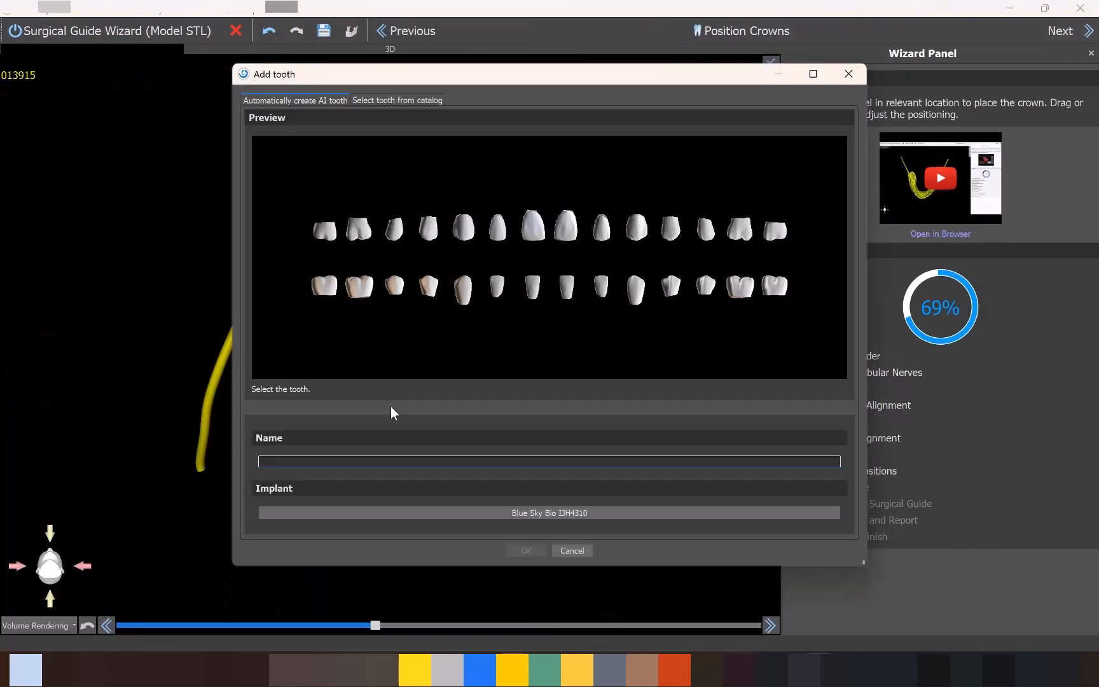
Choose the left maxillary first premolar and assign it the BIO | Max implant IJH4310 with the 4.30 platform.
{"action": "left_click", "coordinate": [672, 234]}
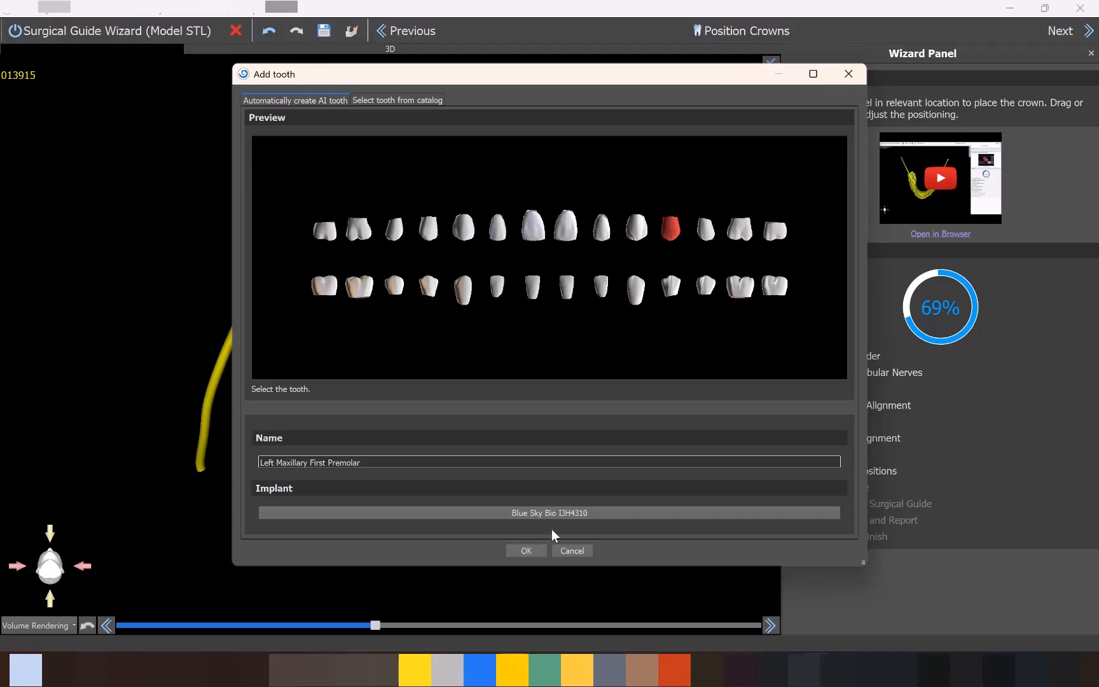
{"action": "left_click", "coordinate": [566, 515]}
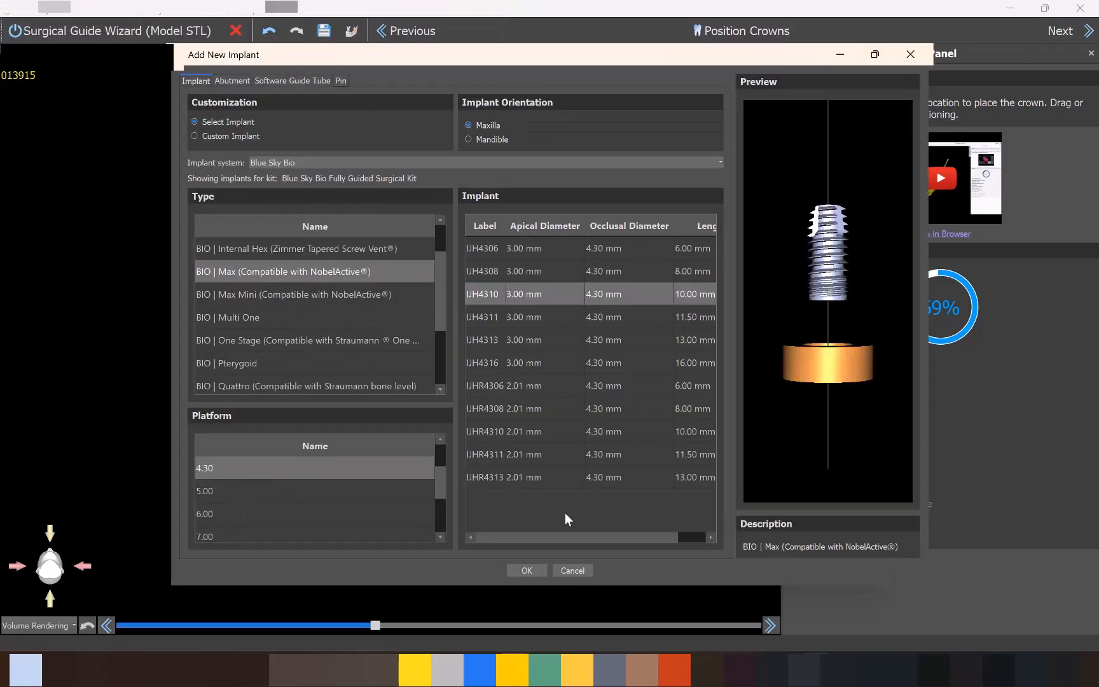
{"action": "left_click", "coordinate": [279, 269]}
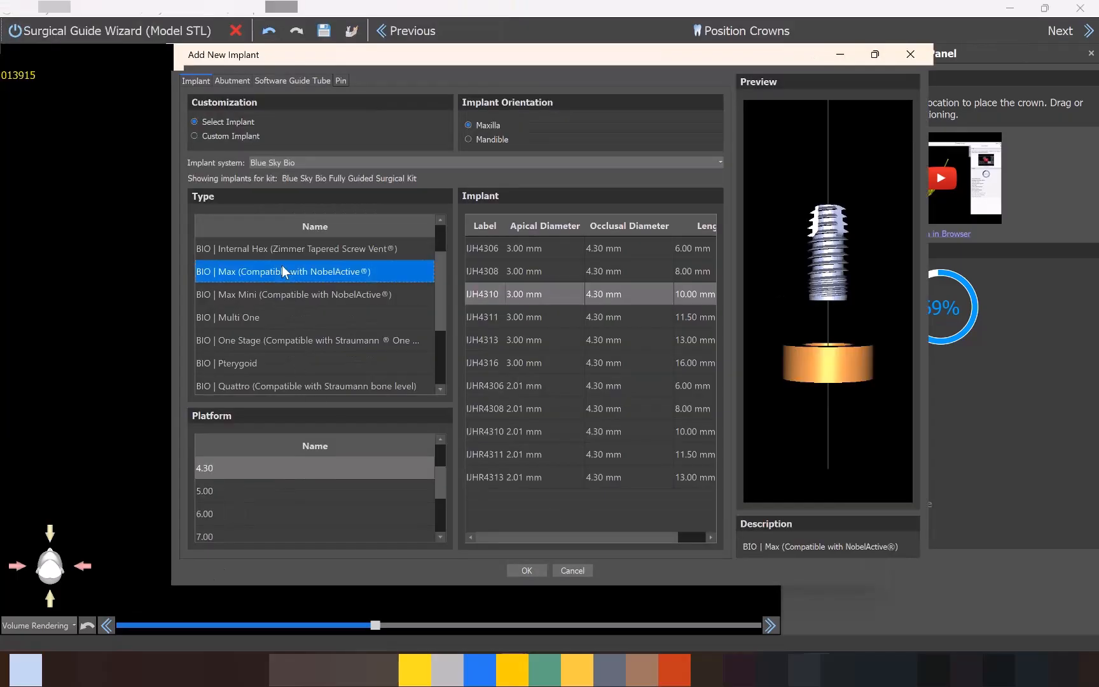
{"action": "left_click", "coordinate": [235, 470]}
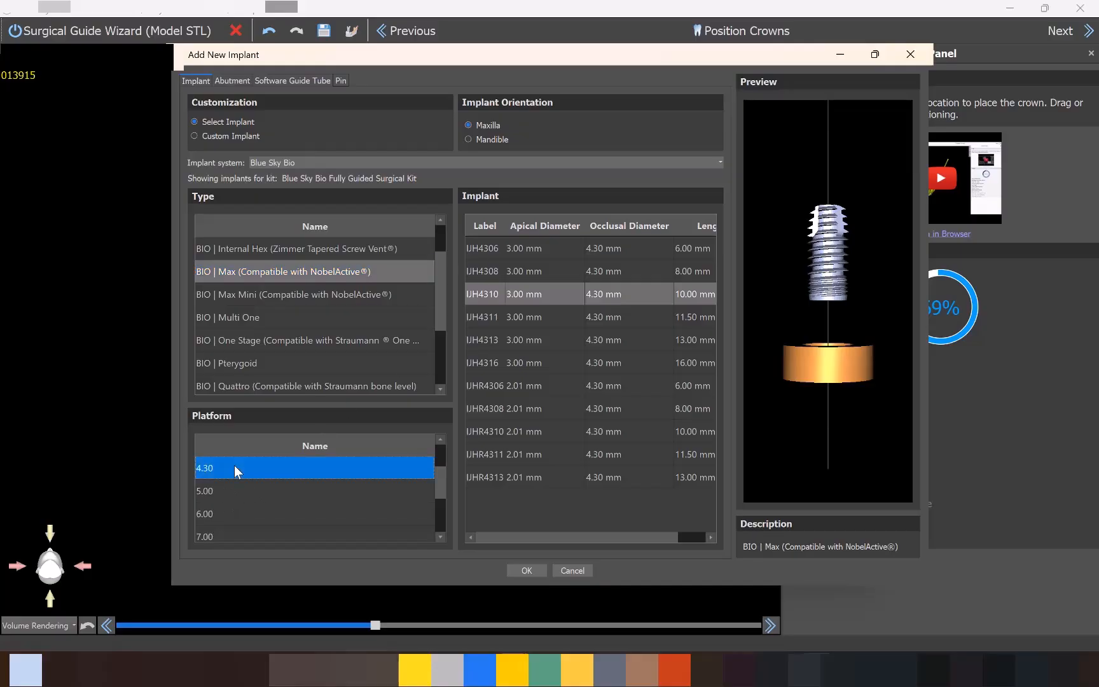
{"action": "left_click", "coordinate": [485, 295]}
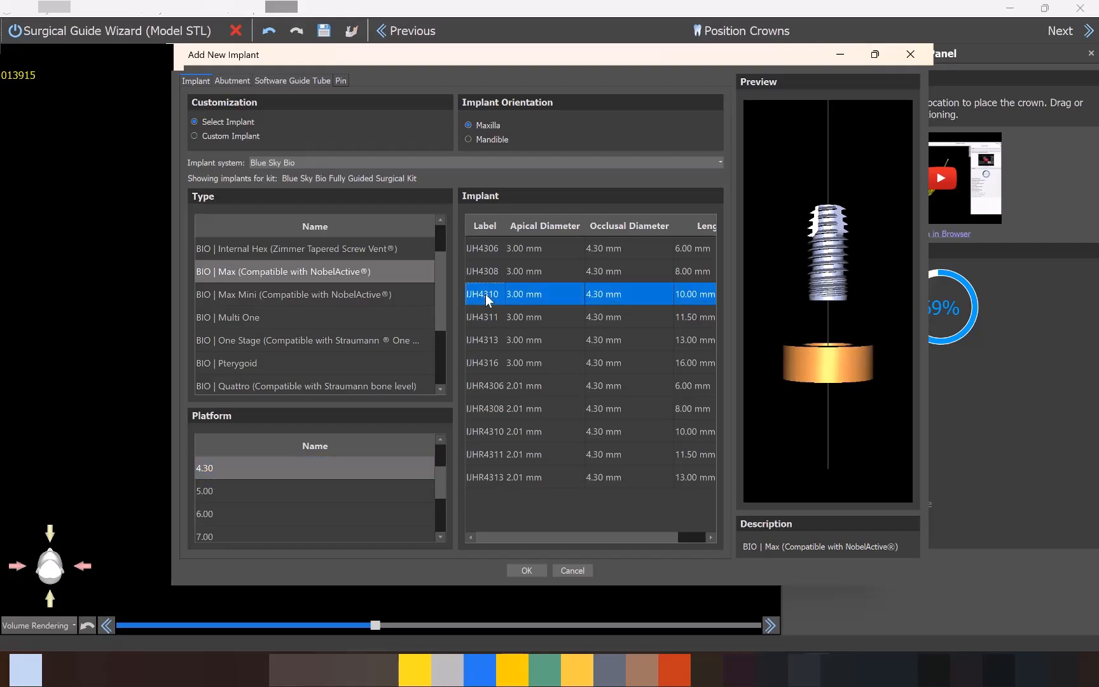
Give the implant a custom abutment with a length of 20 mm.
{"action": "left_click", "coordinate": [235, 79]}
{"action": "left_click", "coordinate": [219, 141]}
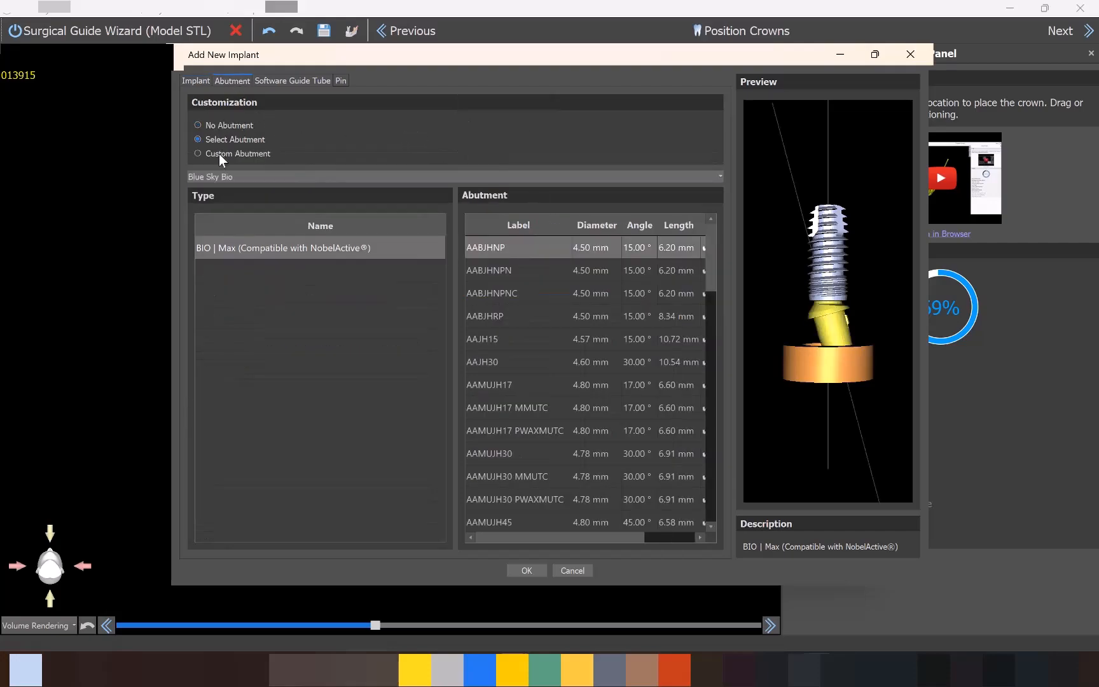
{"action": "left_click", "coordinate": [219, 154]}
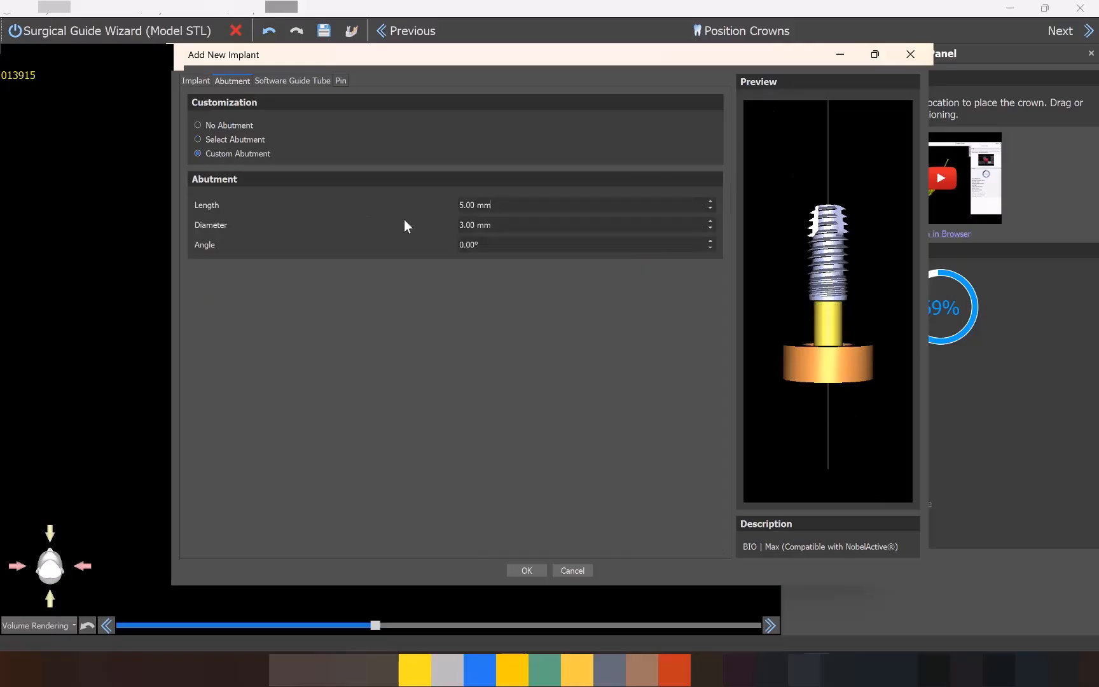
{"action": "left_click", "coordinate": [470, 205]}
{"action": "type", "text": "20"}
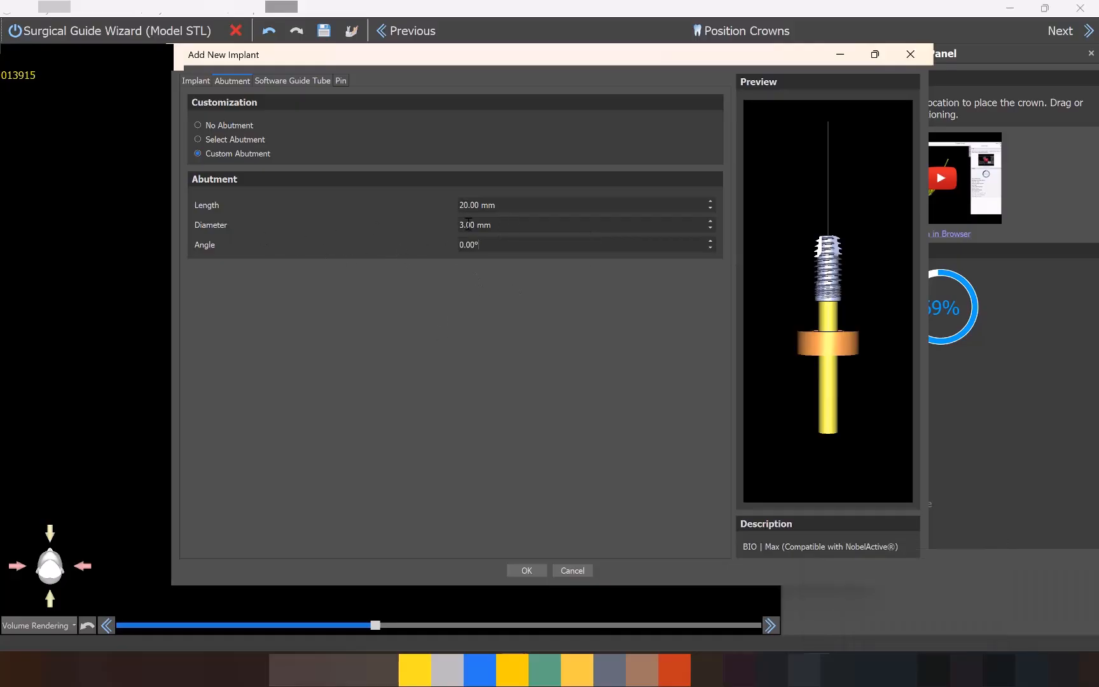
{"action": "left_click", "coordinate": [526, 571]}
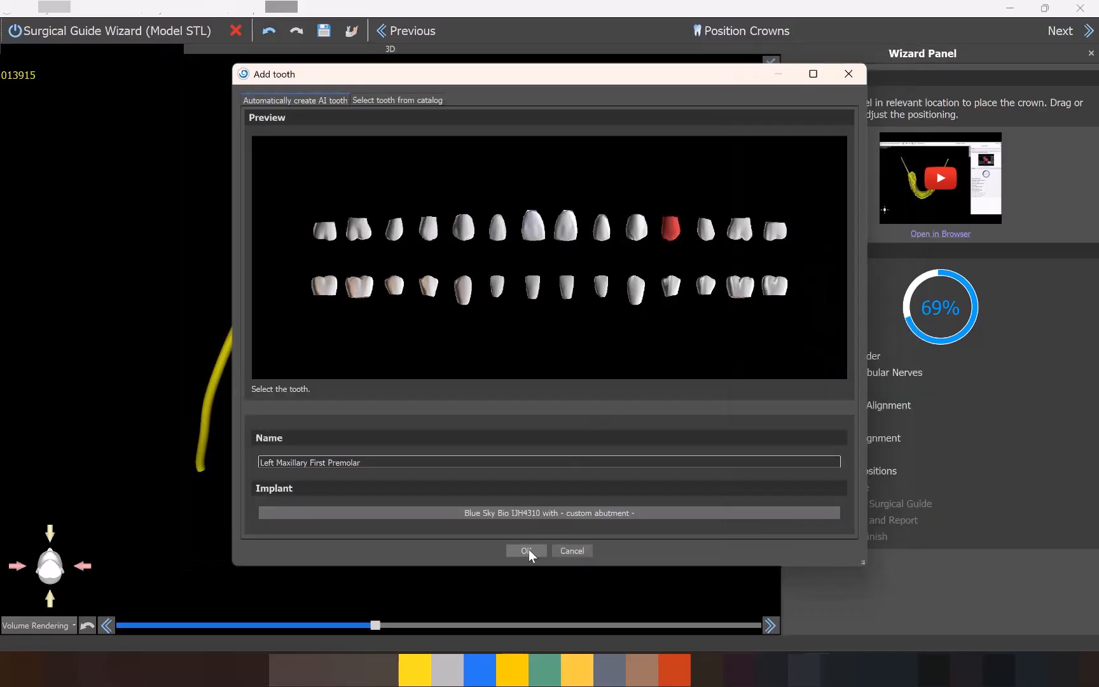
Place the premolar crown in the gap on the maxillary model, check its fit from several sides, and proceed to implant positioning.
{"action": "left_click", "coordinate": [527, 551]}
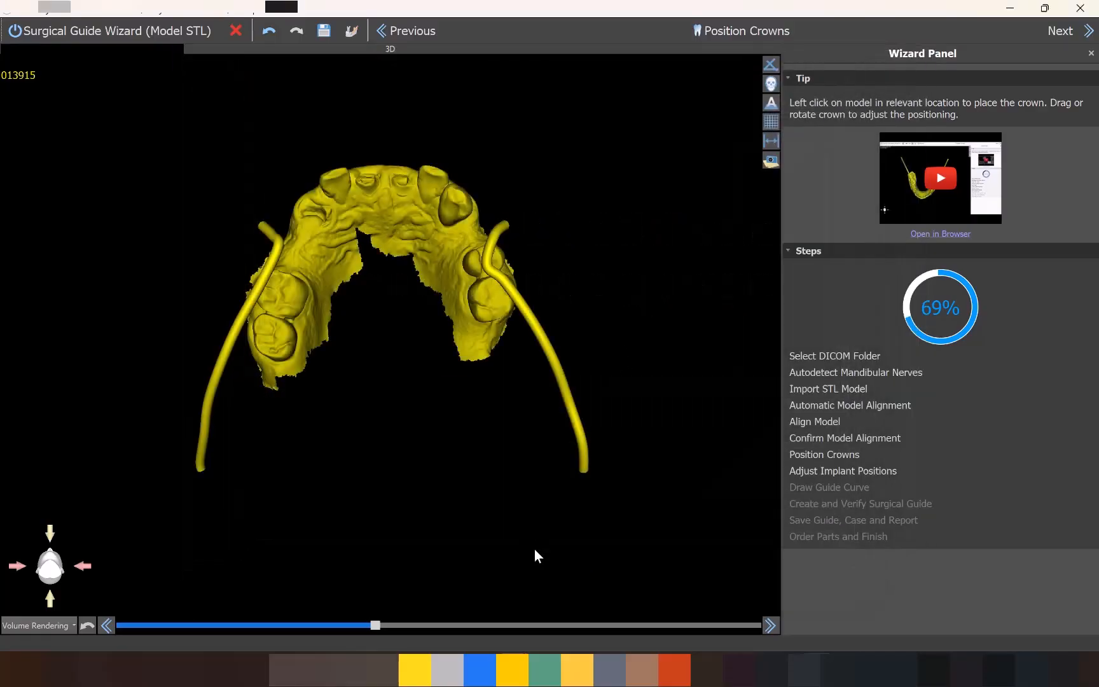
{"action": "left_click", "coordinate": [469, 233]}
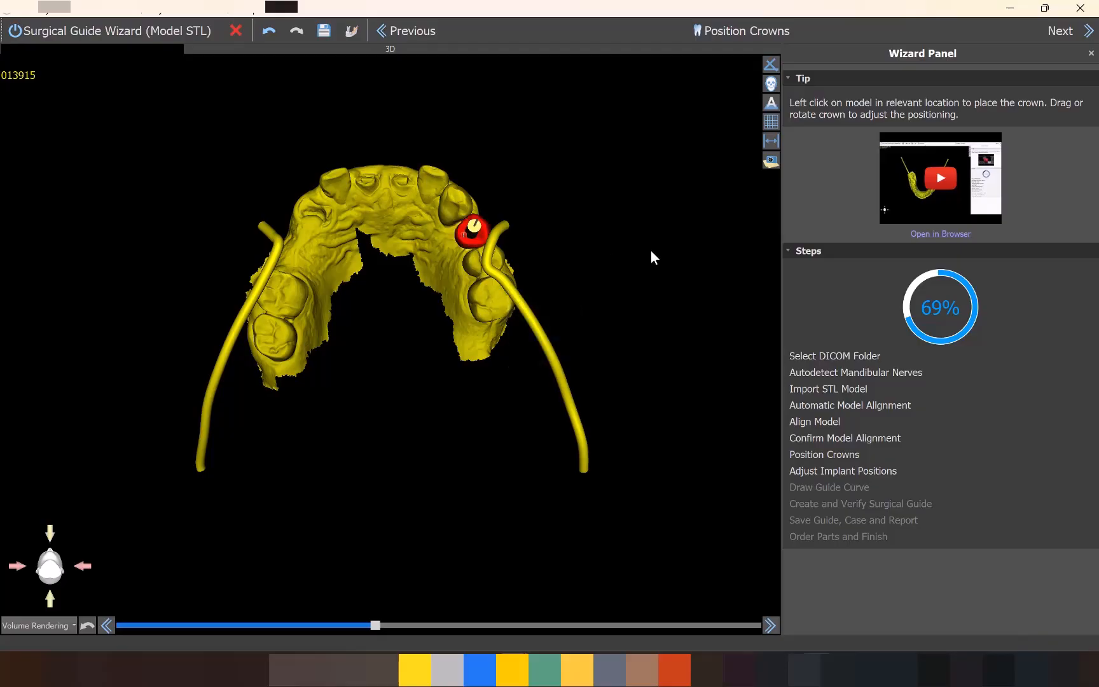
{"action": "left_click_drag", "start_coordinate": [710, 312], "coordinate": [450, 472]}
{"action": "left_click", "coordinate": [379, 319]}
{"action": "scroll", "coordinate": [574, 97], "scroll_direction": "down", "scroll_amount": 2}
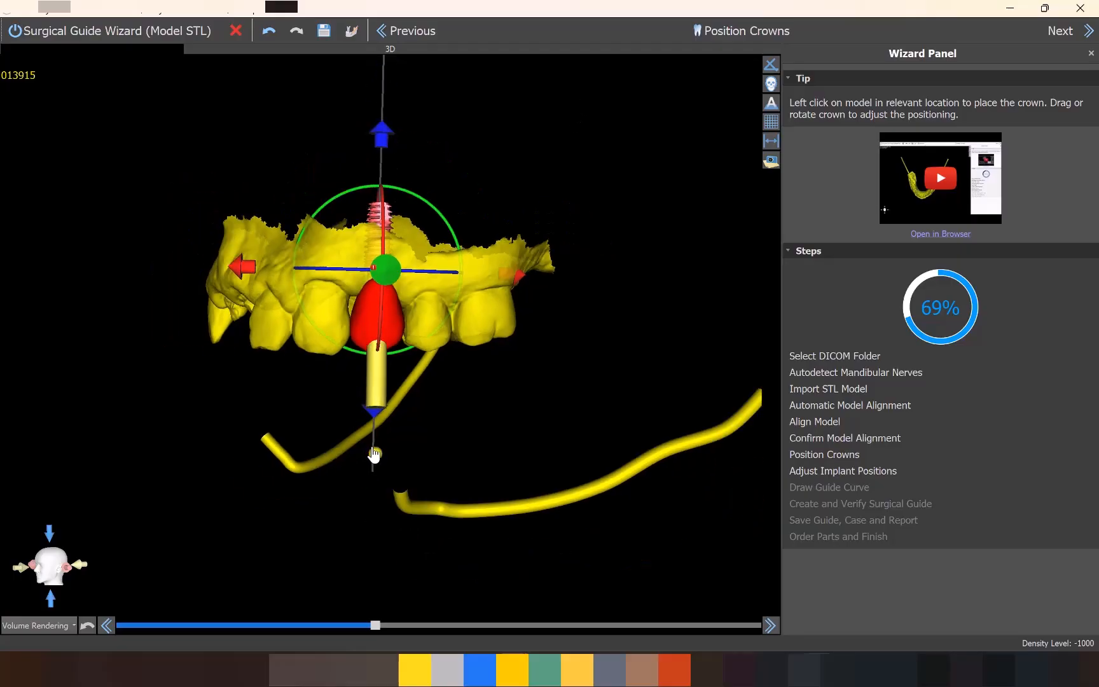
{"action": "left_click_drag", "start_coordinate": [545, 447], "coordinate": [523, 390]}
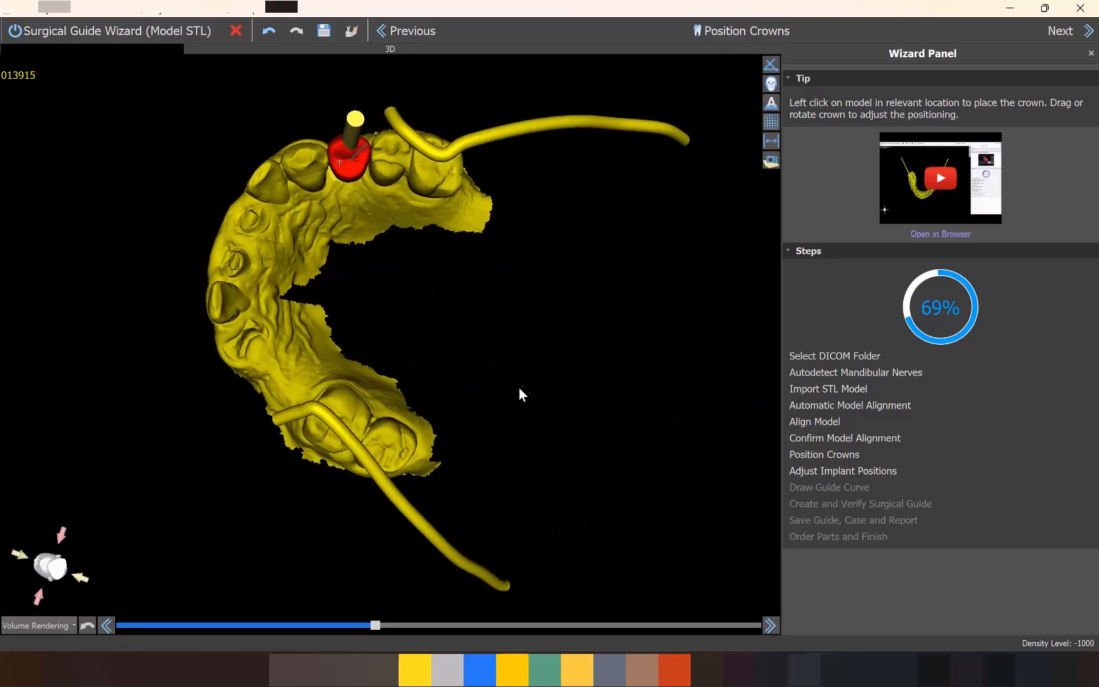
{"action": "left_click", "coordinate": [1085, 32]}
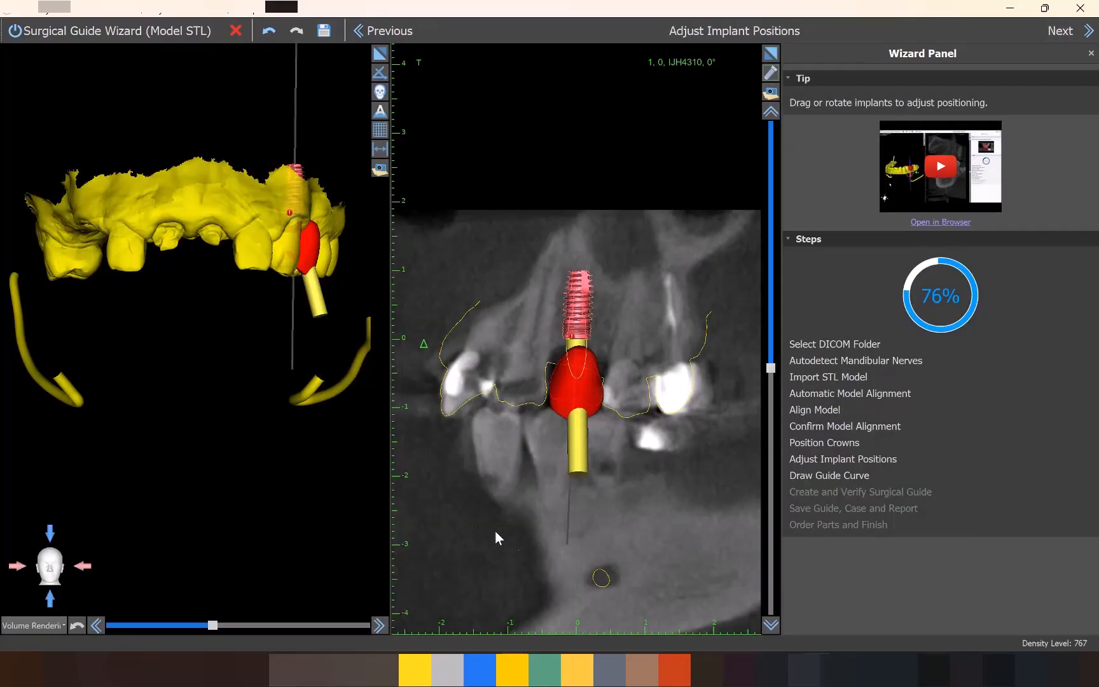
Set the custom abutment's angle to 0° on the planned implant.
{"action": "left_click_drag", "start_coordinate": [614, 428], "coordinate": [592, 400]}
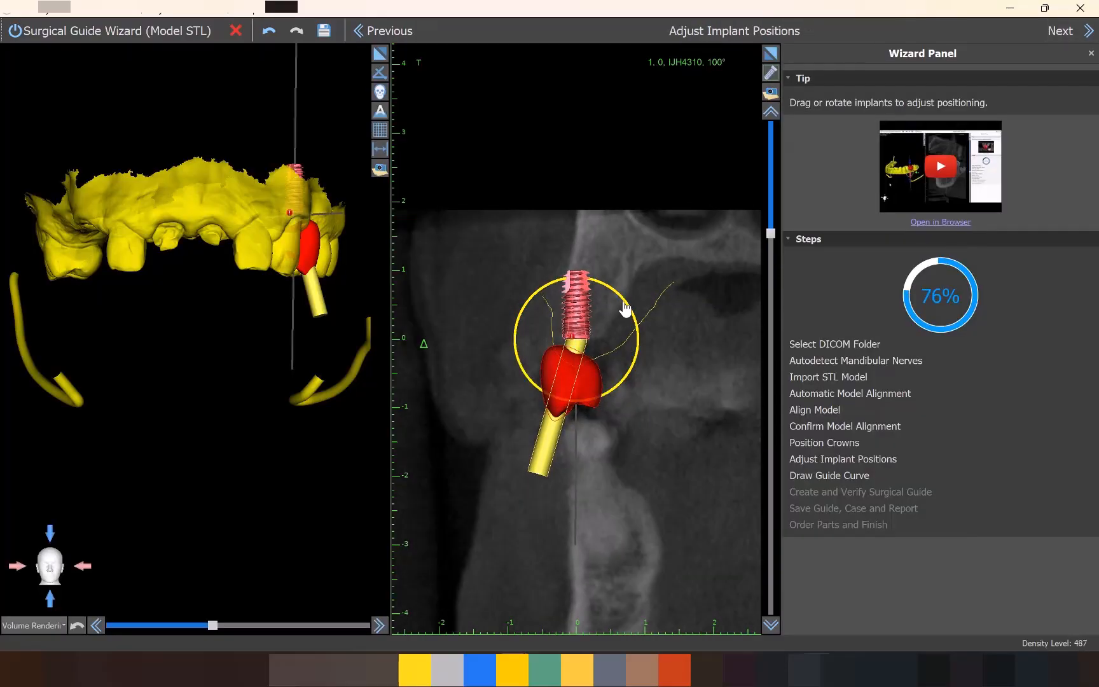
{"action": "right_click", "coordinate": [552, 445]}
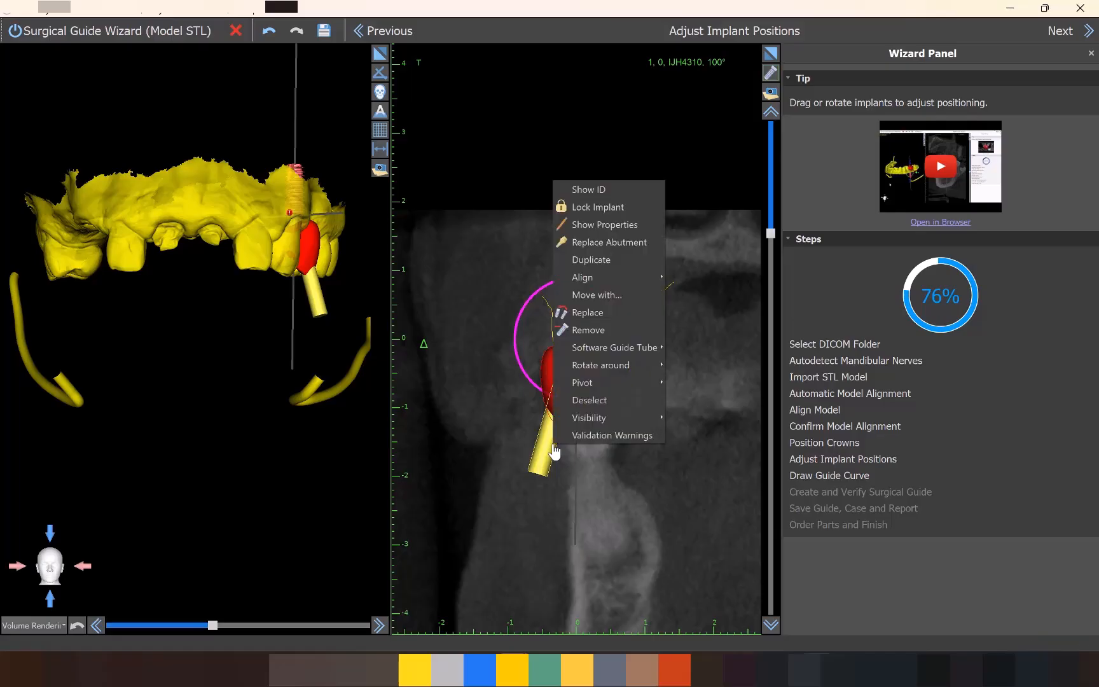
{"action": "left_click", "coordinate": [611, 243]}
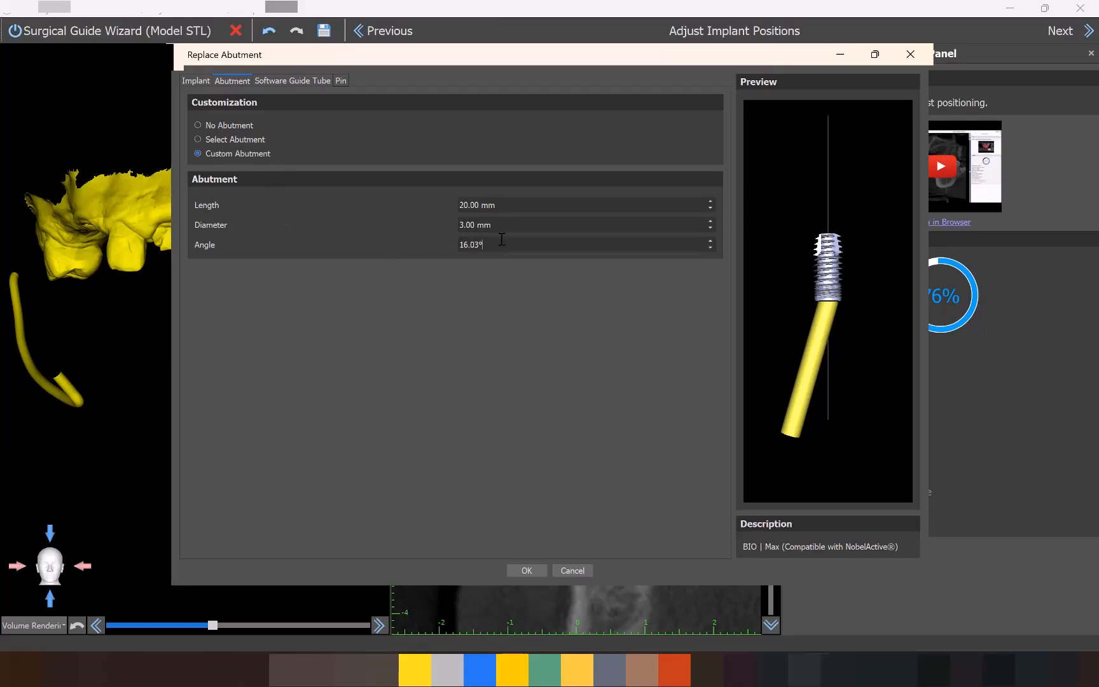
{"action": "triple_click", "coordinate": [474, 244]}
{"action": "type", "text": "0"}
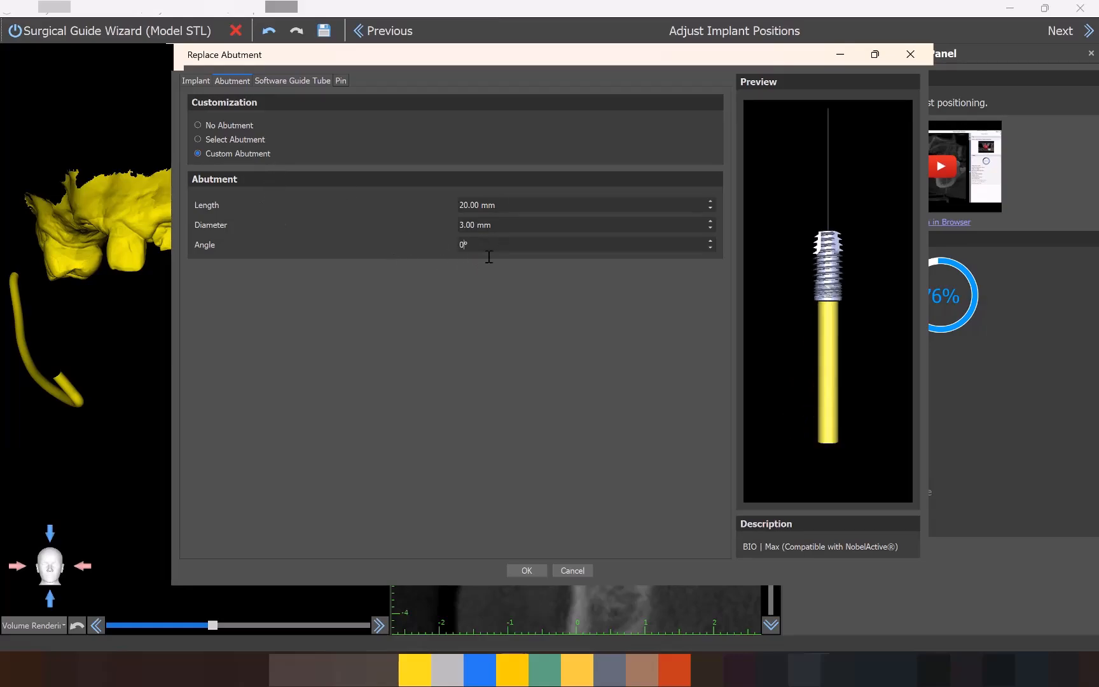
{"action": "left_click", "coordinate": [528, 570]}
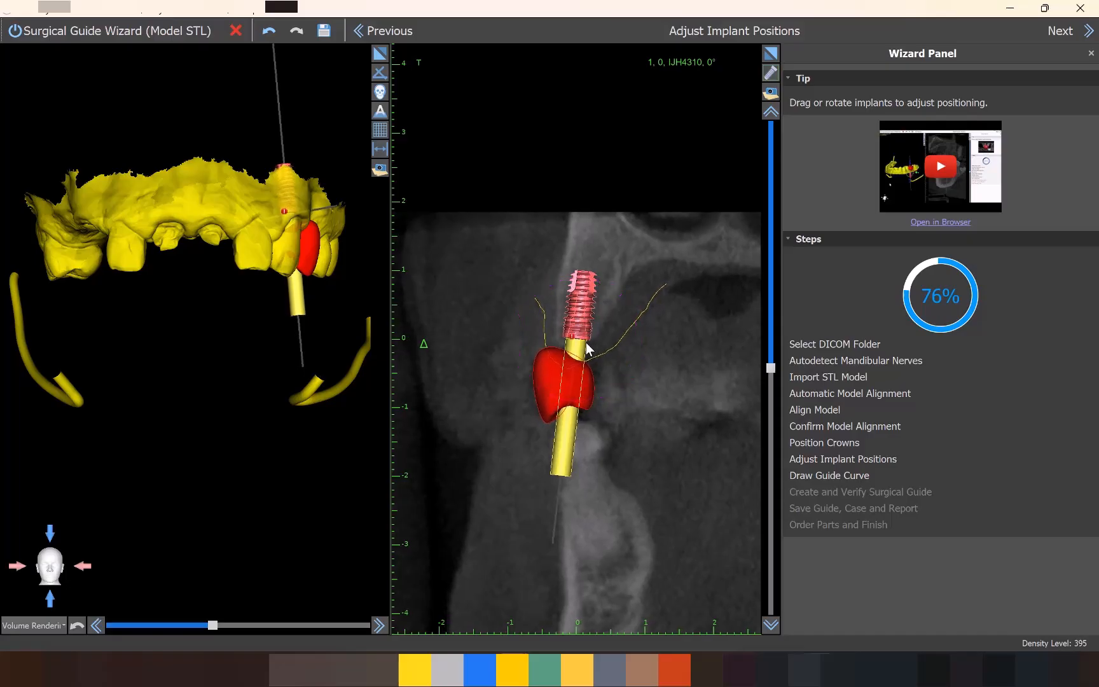
Fine-tune the implant's tilt within the bone on the cross-sectional slice and check it on rotated slices.
{"action": "left_click_drag", "start_coordinate": [586, 333], "coordinate": [587, 333]}
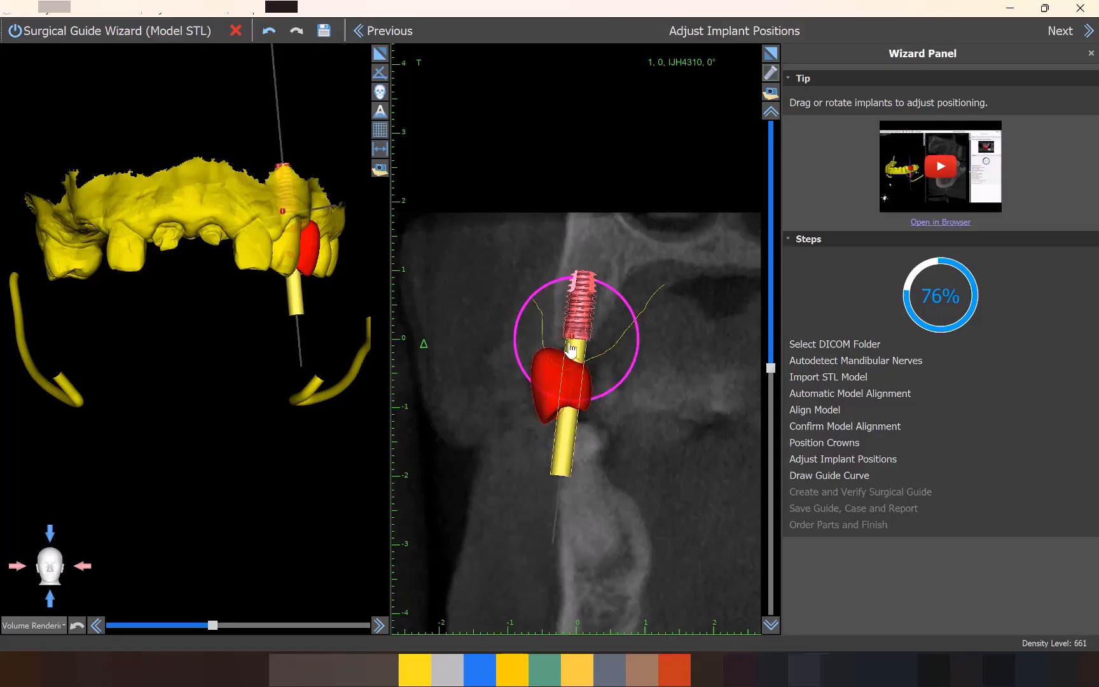
{"action": "scroll", "coordinate": [584, 383], "scroll_direction": "up", "scroll_amount": 7}
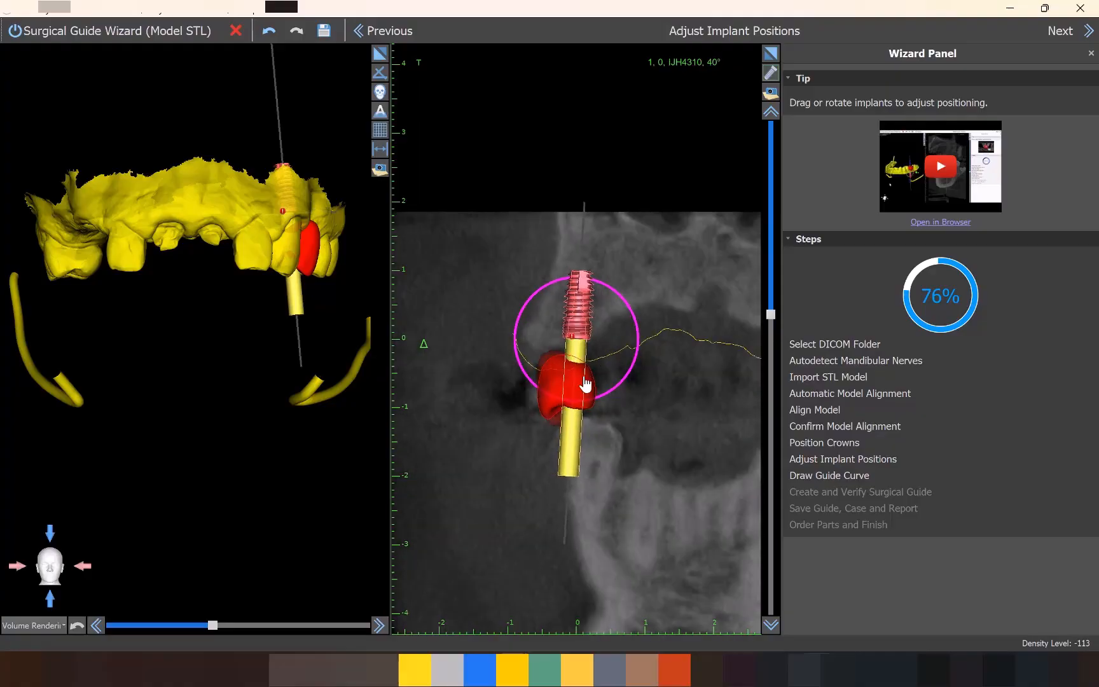
{"action": "scroll", "coordinate": [584, 385], "scroll_direction": "up", "scroll_amount": 1}
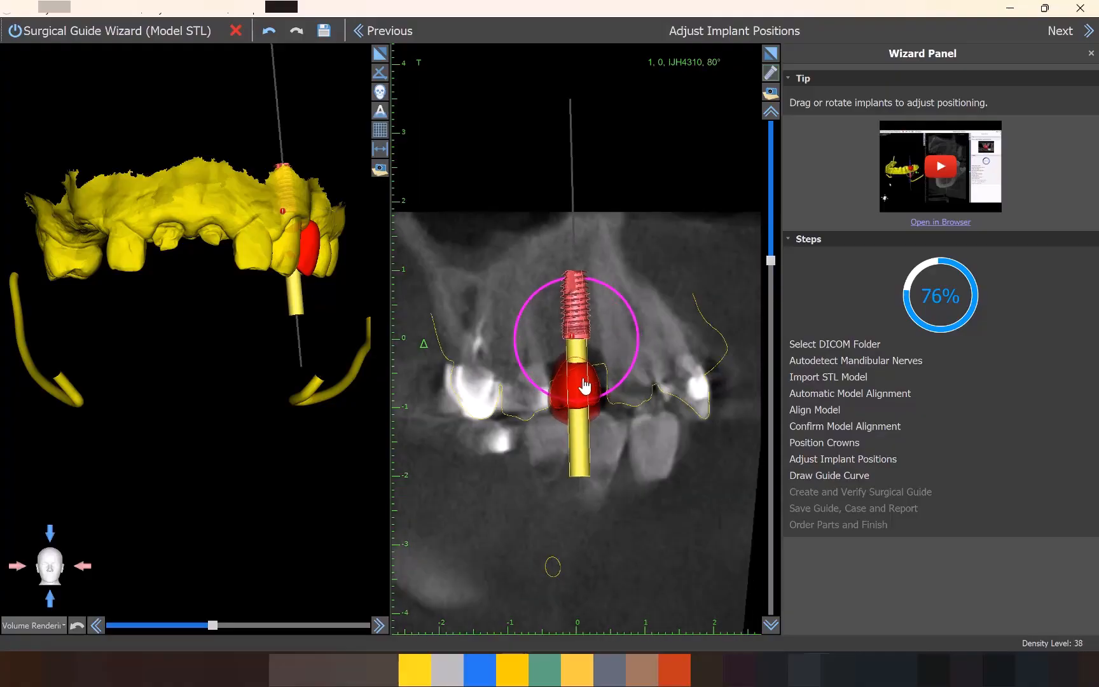
Refine the implant's angulation so the abutment axis exits through the crown, then accept the position and proceed to drawing the guide curve.
{"action": "left_click_drag", "start_coordinate": [327, 466], "coordinate": [274, 423]}
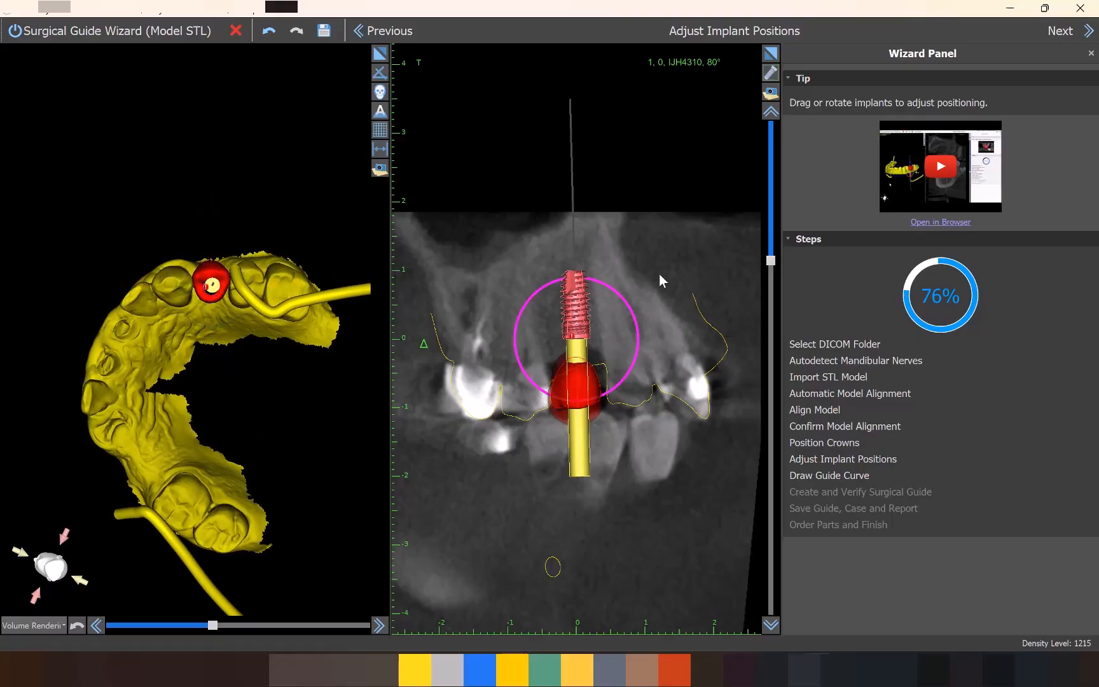
{"action": "scroll", "coordinate": [624, 318], "scroll_direction": "up", "scroll_amount": 5}
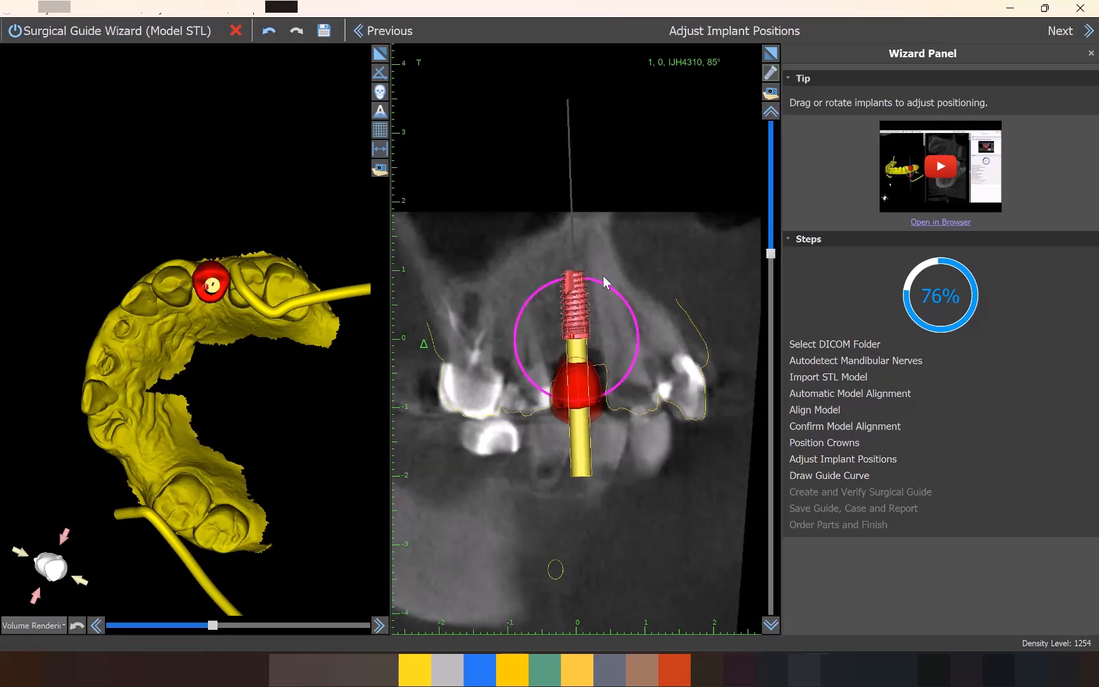
{"action": "left_click_drag", "start_coordinate": [604, 291], "coordinate": [576, 328]}
{"action": "scroll", "coordinate": [575, 425], "scroll_direction": "up", "scroll_amount": 12}
{"action": "scroll", "coordinate": [574, 425], "scroll_direction": "up", "scroll_amount": 10}
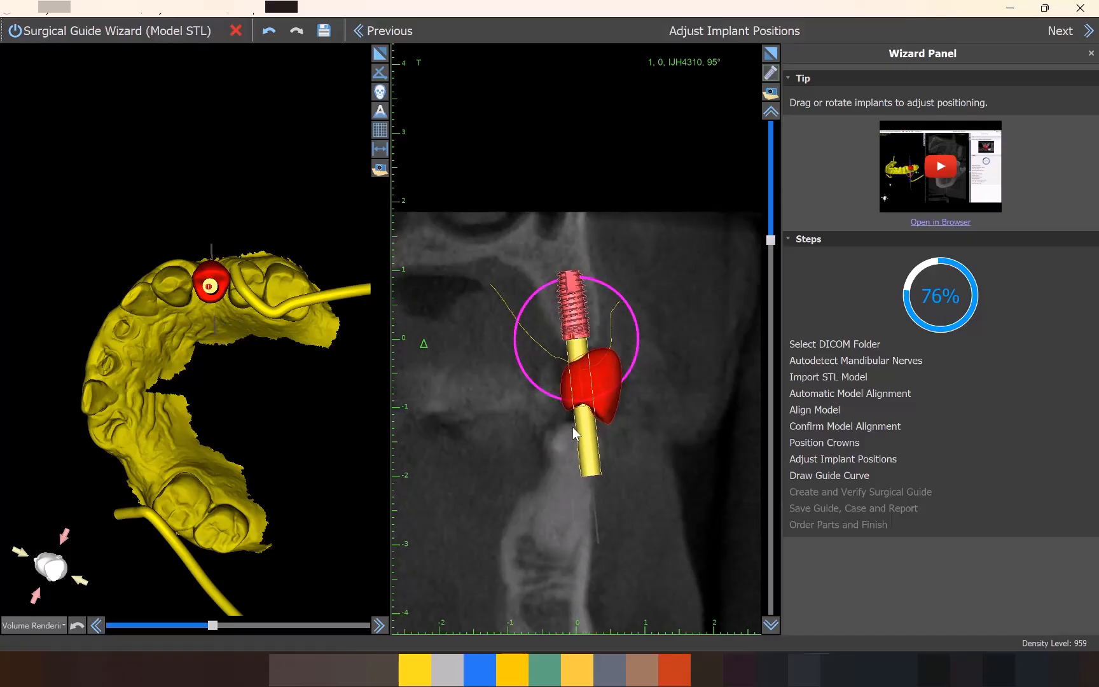
{"action": "scroll", "coordinate": [567, 429], "scroll_direction": "down", "scroll_amount": 4}
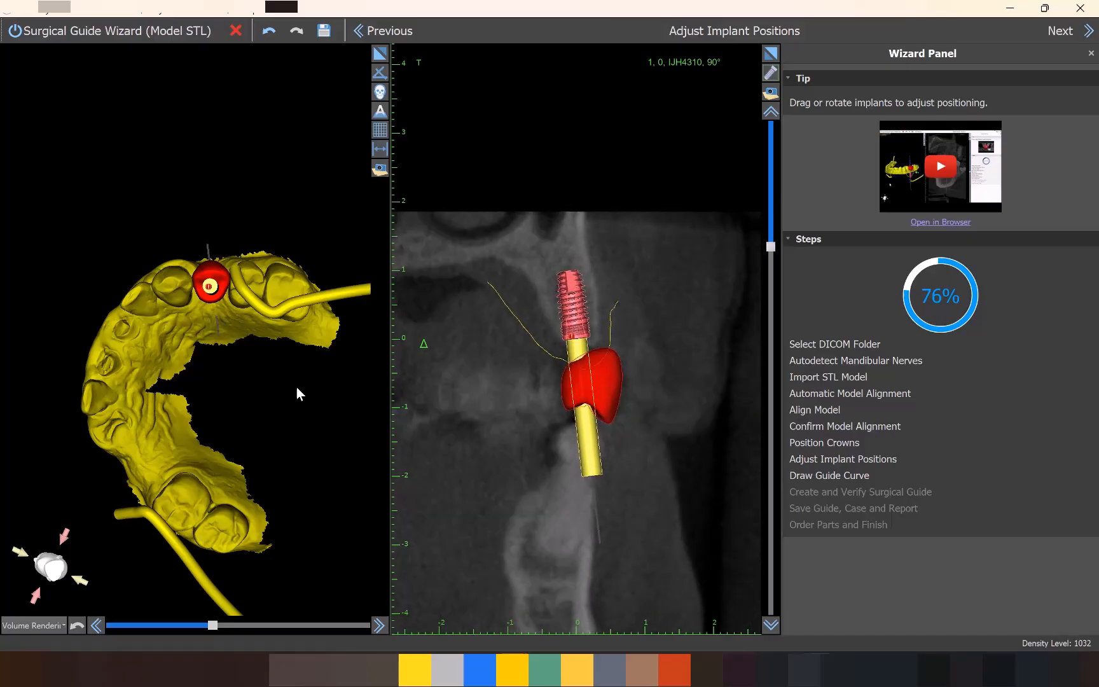
{"action": "left_click_drag", "start_coordinate": [250, 97], "coordinate": [633, 83]}
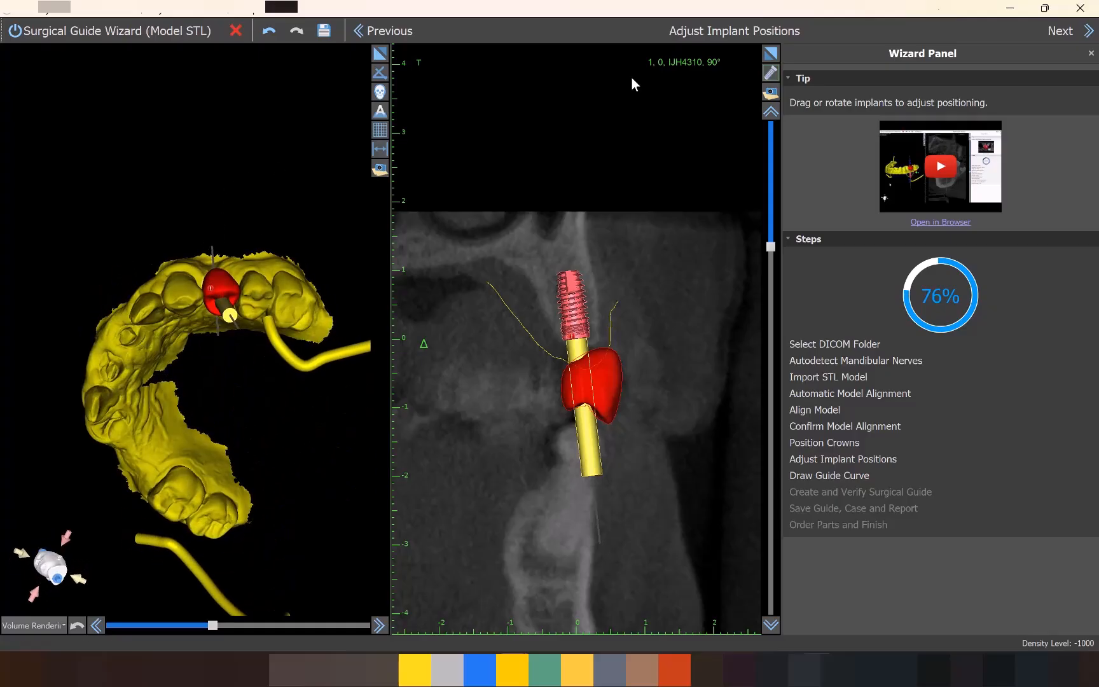
{"action": "left_click", "coordinate": [1061, 30]}
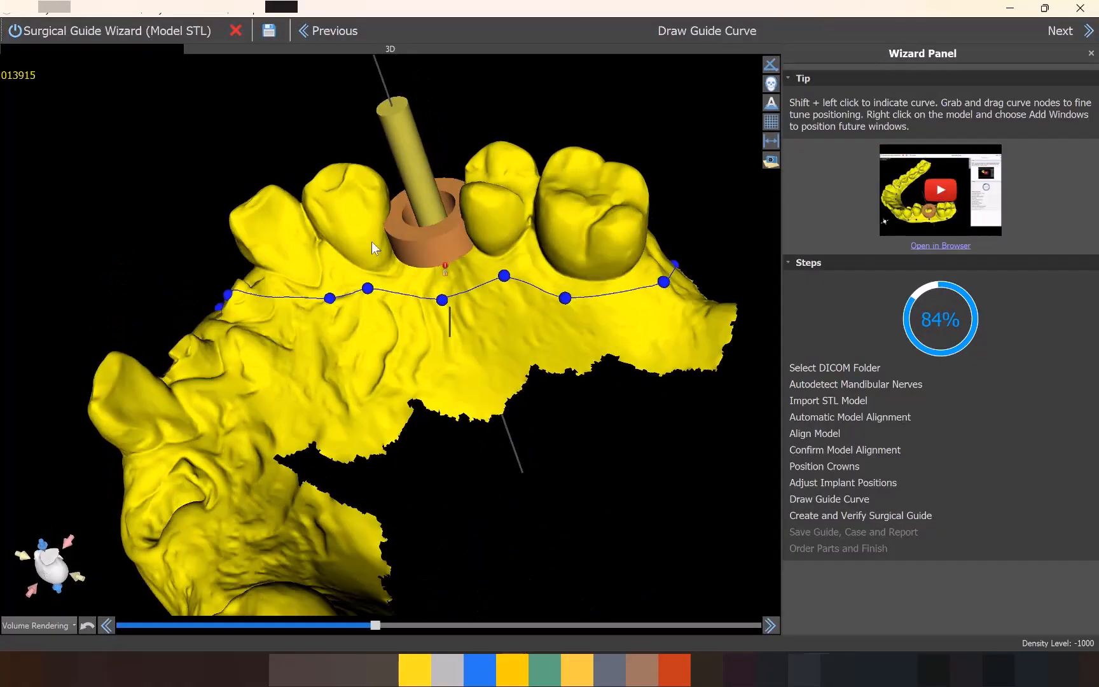
Draw a closed guide curve along the gums around the teeth beside the implant, from the molar to the broken-down incisor stump.
{"action": "left_click_drag", "start_coordinate": [372, 241], "coordinate": [441, 288]}
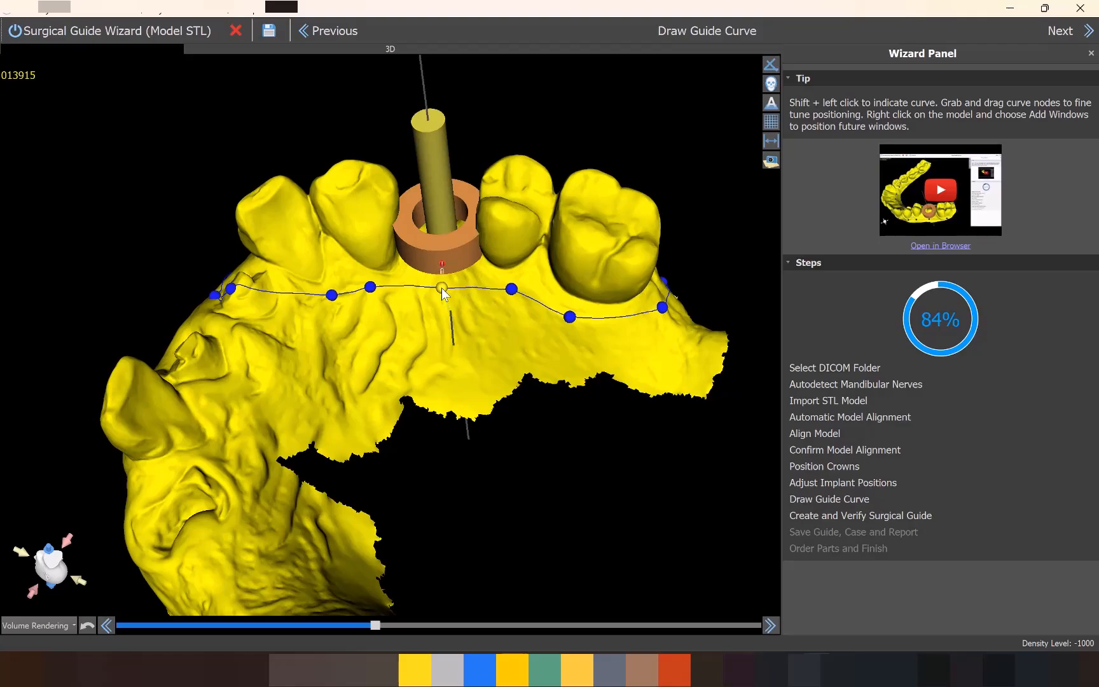
{"action": "mouse_move", "coordinate": [308, 423]}
{"action": "left_mouse_down"}
{"action": "mouse_move", "coordinate": [469, 447]}
{"action": "mouse_move", "coordinate": [342, 518]}
{"action": "mouse_move", "coordinate": [322, 420]}
{"action": "left_mouse_up"}
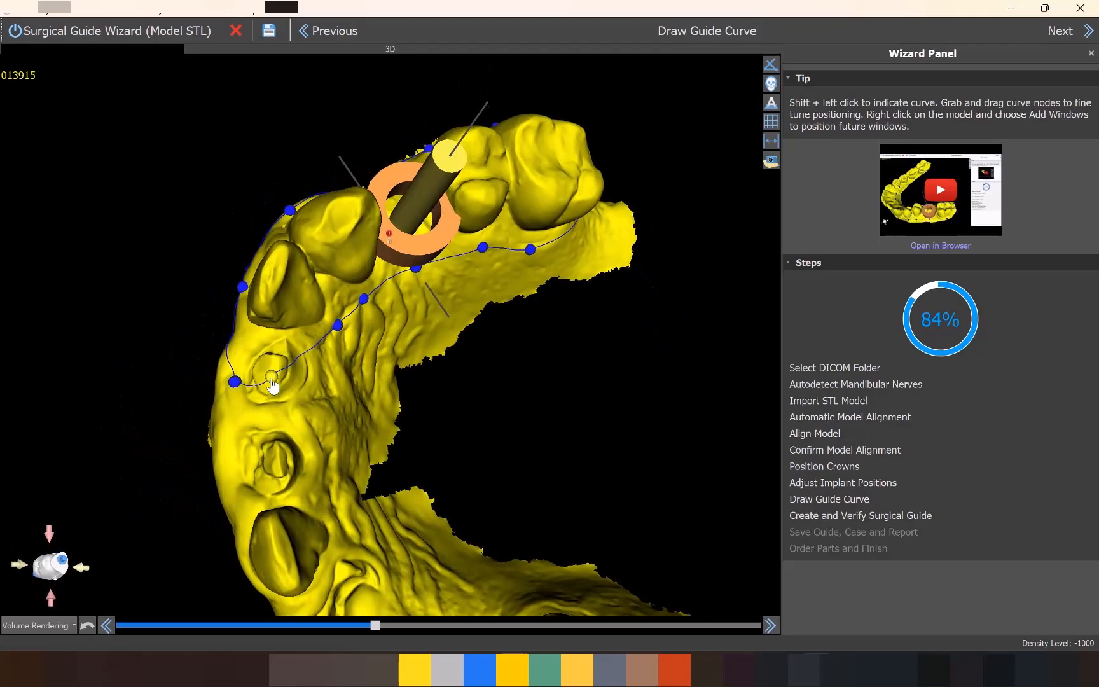
{"action": "left_click_drag", "start_coordinate": [215, 405], "coordinate": [338, 410]}
{"action": "left_click_drag", "start_coordinate": [375, 446], "coordinate": [564, 411]}
{"action": "left_click_drag", "start_coordinate": [673, 429], "coordinate": [467, 327]}
Add a guide window beside the lateral incisor, tilt the window box toward the outer side of the arch, and raise it.
{"action": "right_click", "coordinate": [466, 327]}
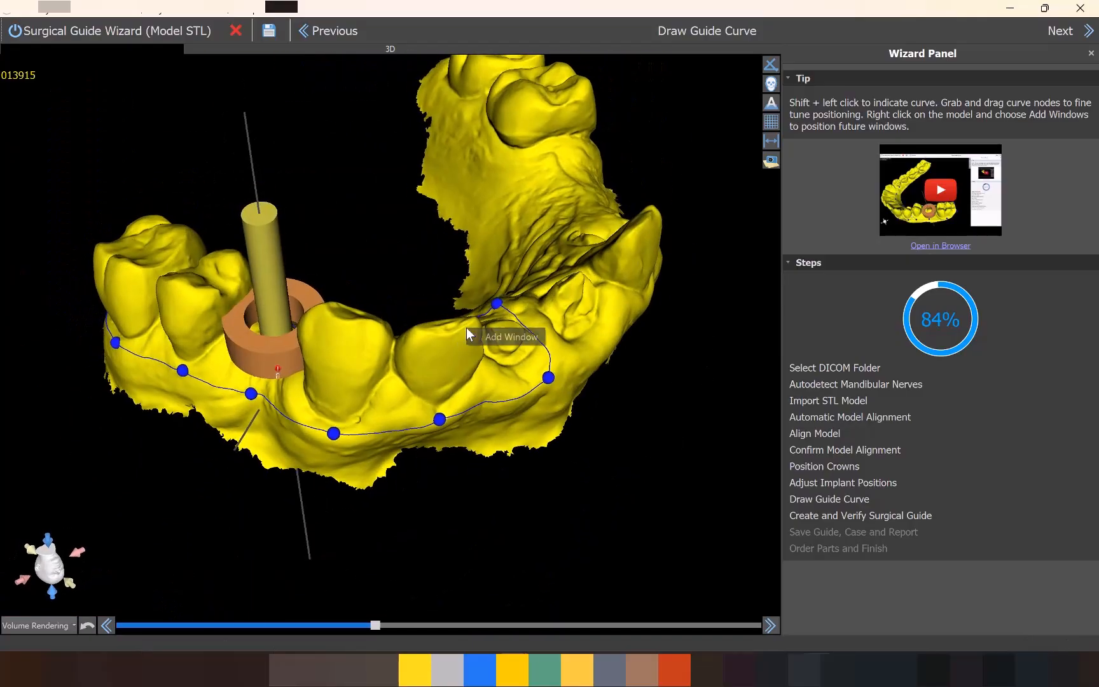
{"action": "left_click", "coordinate": [517, 338]}
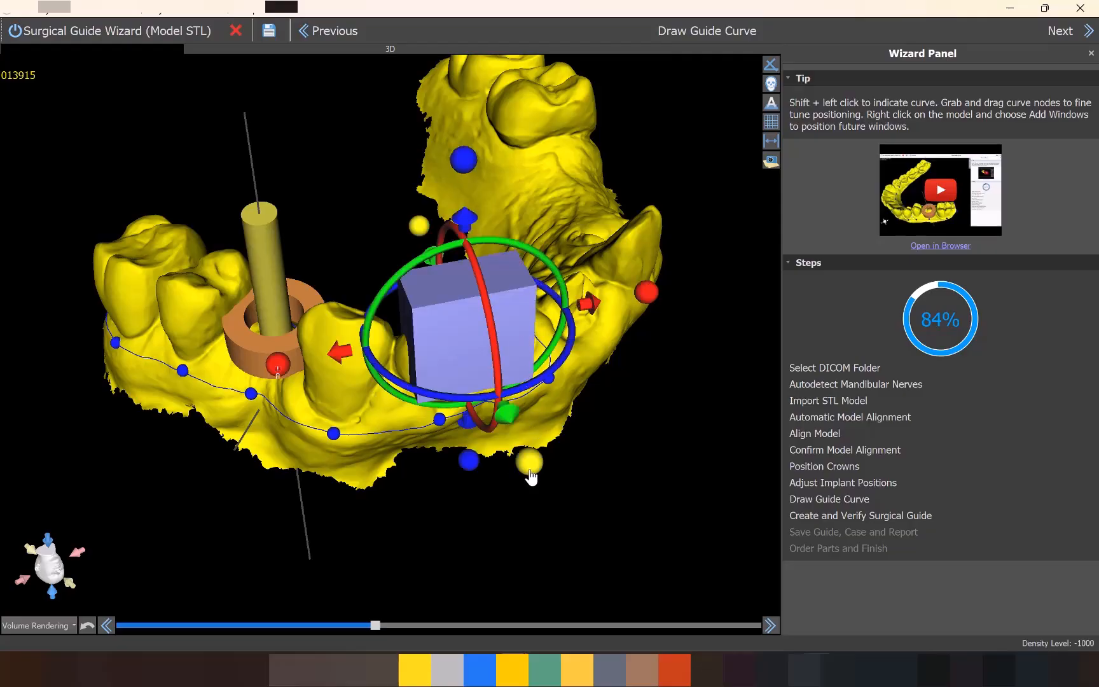
{"action": "left_click_drag", "start_coordinate": [575, 555], "coordinate": [503, 319]}
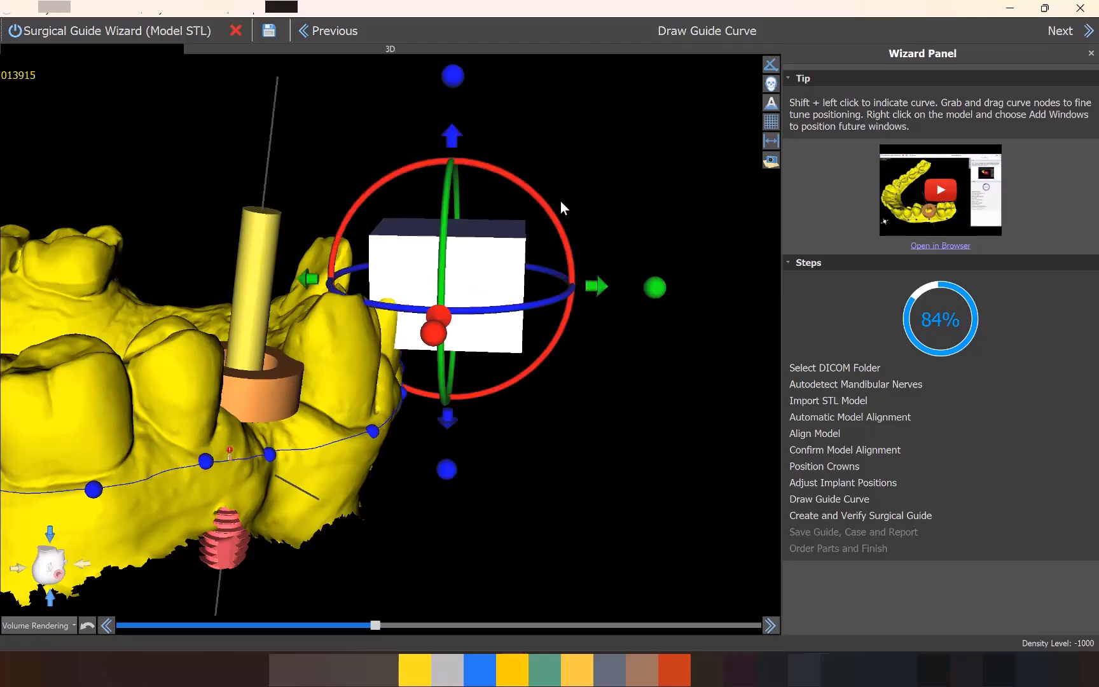
{"action": "left_click_drag", "start_coordinate": [557, 230], "coordinate": [571, 270]}
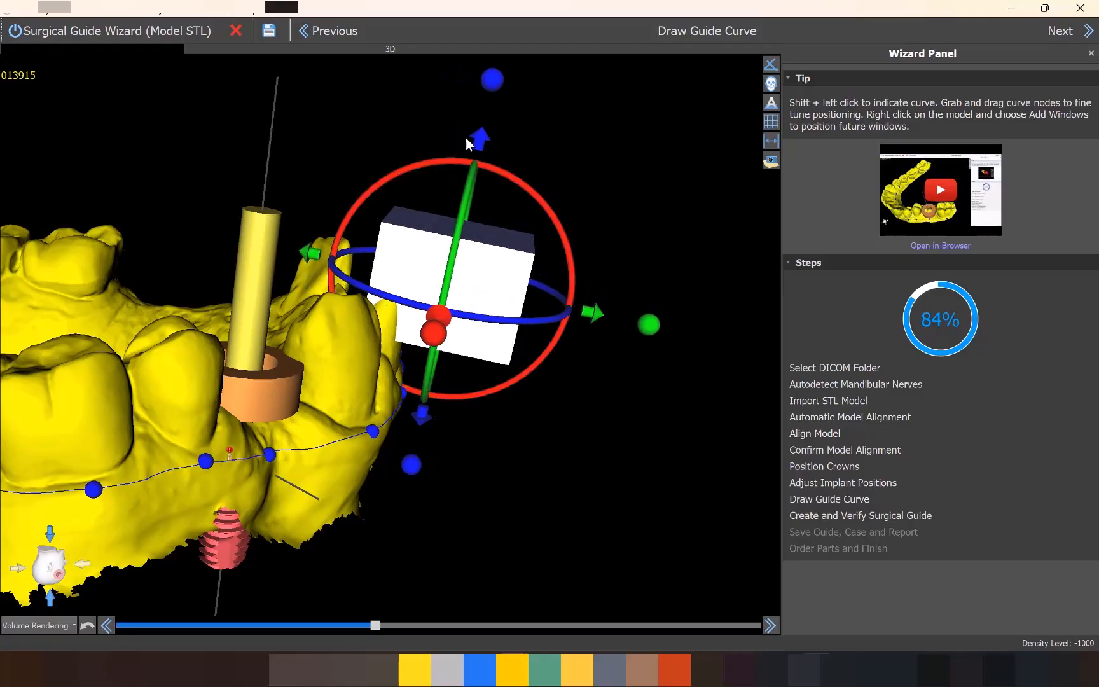
{"action": "left_click_drag", "start_coordinate": [482, 143], "coordinate": [496, 114]}
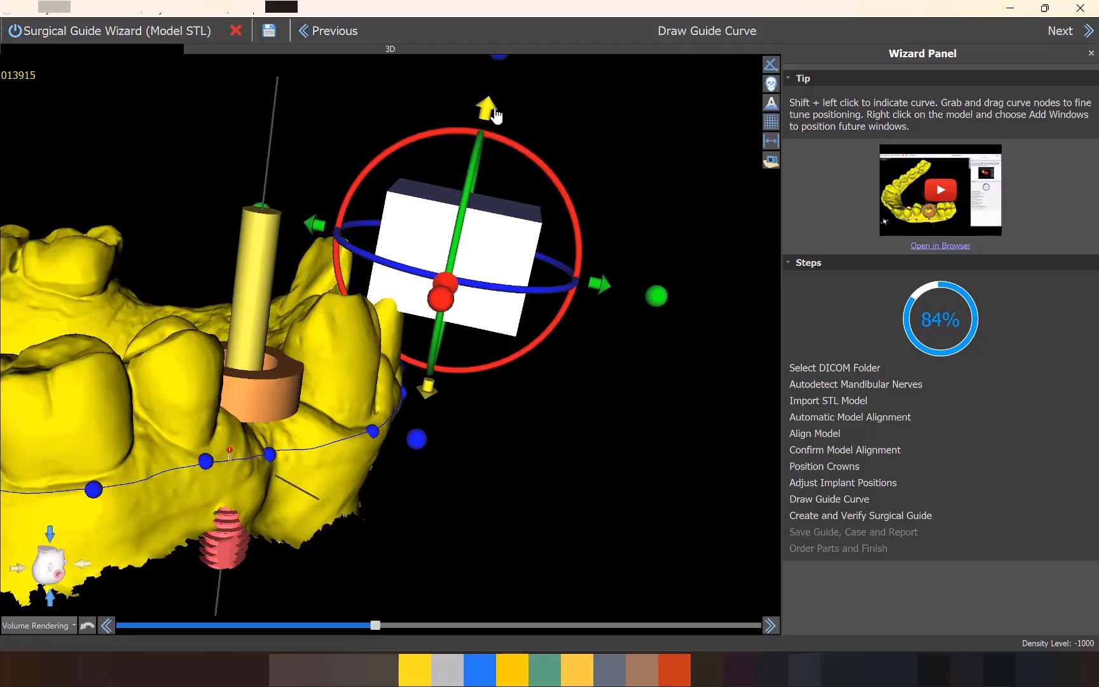
Shift the window box along the arch so it overlaps only the front edge of the lateral incisor.
{"action": "left_click_drag", "start_coordinate": [604, 427], "coordinate": [189, 409]}
{"action": "left_click_drag", "start_coordinate": [672, 298], "coordinate": [359, 245]}
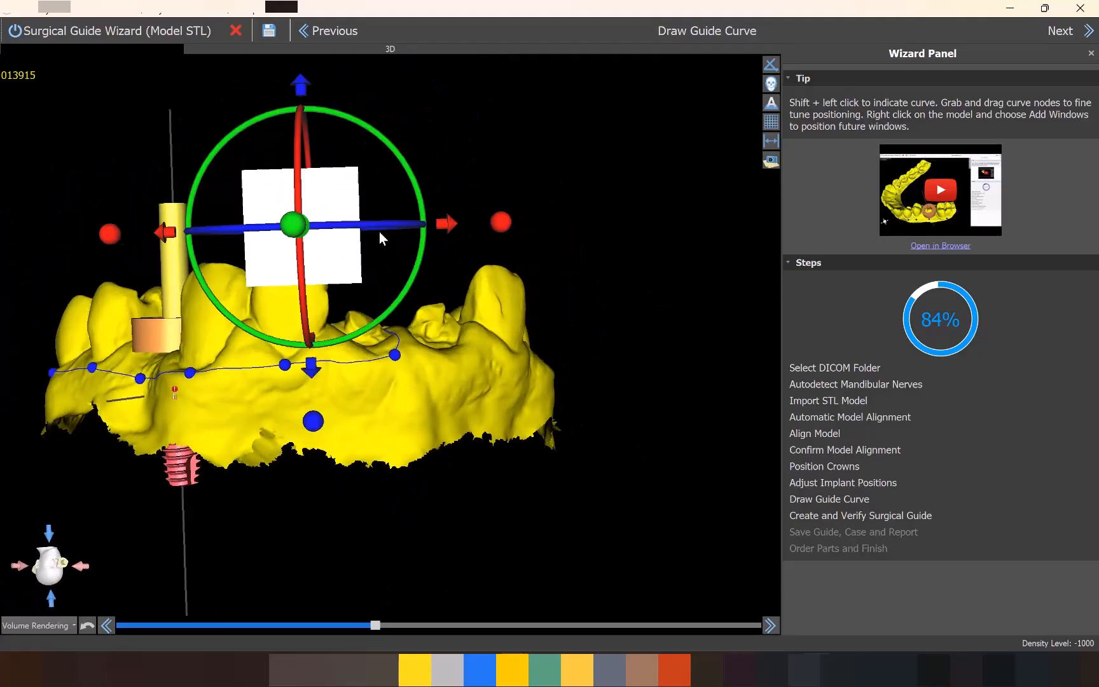
{"action": "left_click_drag", "start_coordinate": [448, 224], "coordinate": [497, 225]}
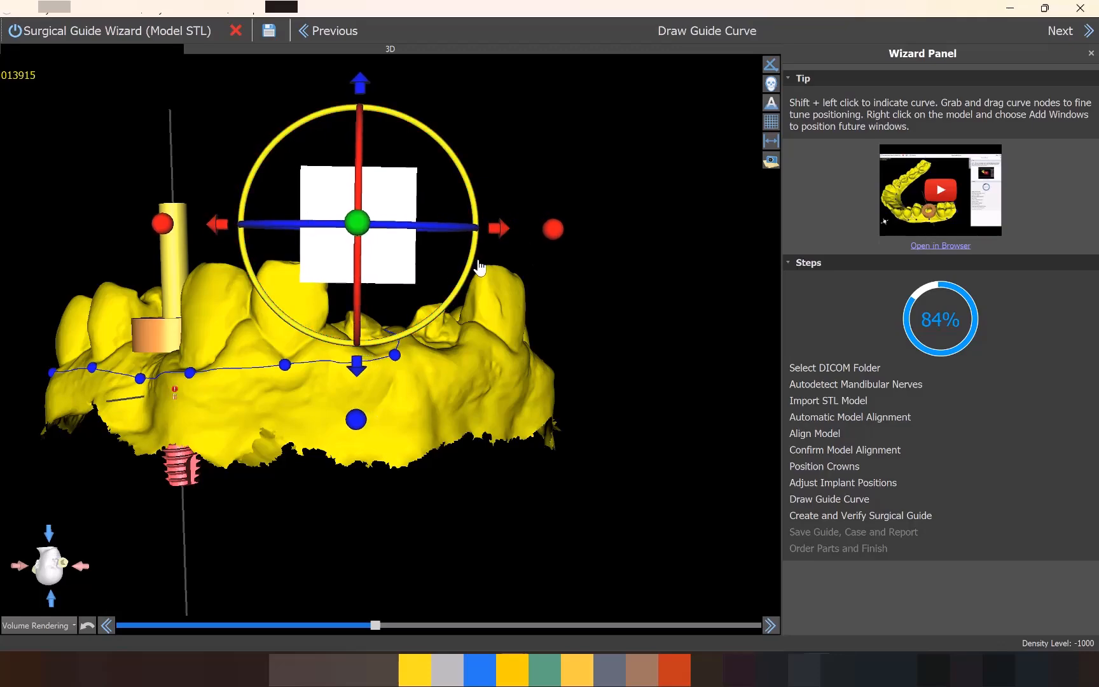
Check the curve and window around the arch, generate the surgical guide, and inspect it from the implant side.
{"action": "left_click_drag", "start_coordinate": [540, 375], "coordinate": [469, 332]}
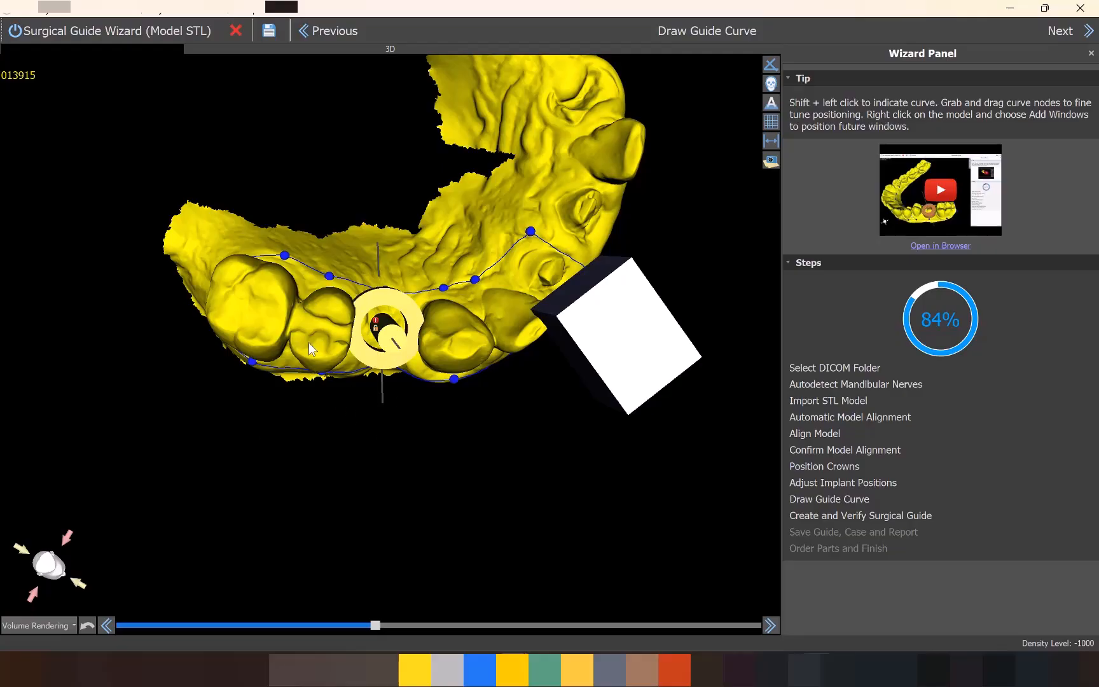
{"action": "left_click_drag", "start_coordinate": [432, 360], "coordinate": [459, 60]}
{"action": "left_click_drag", "start_coordinate": [528, 360], "coordinate": [489, 398]}
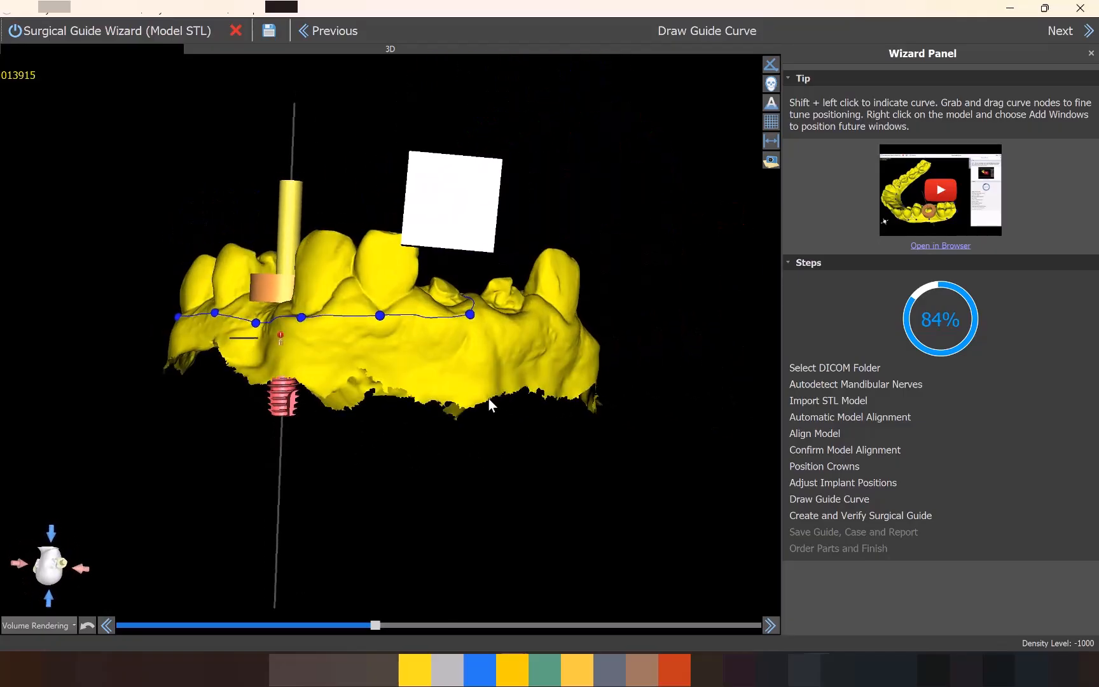
{"action": "left_click", "coordinate": [1090, 32]}
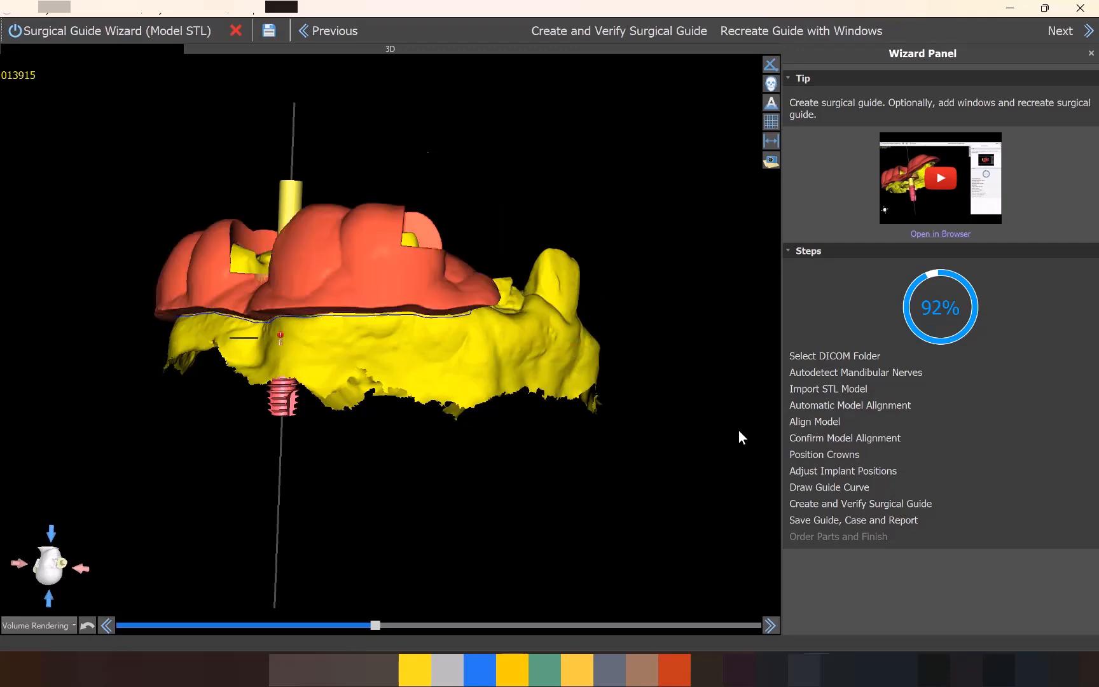
{"action": "left_click_drag", "start_coordinate": [677, 361], "coordinate": [293, 483]}
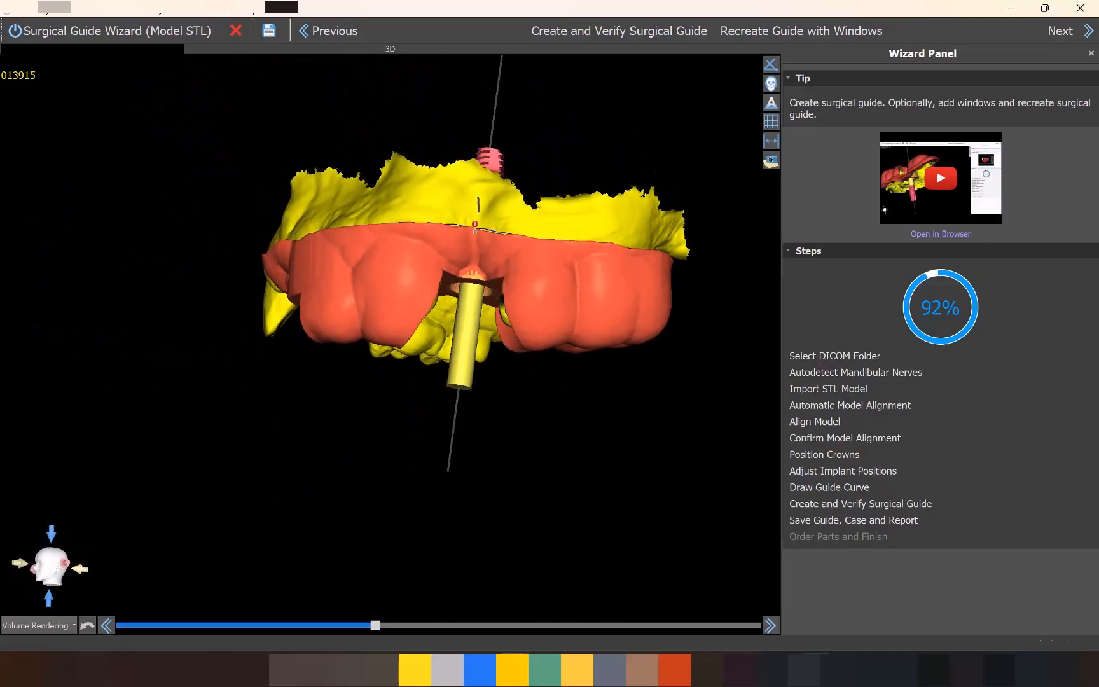
Save the surgical guide and case to the Downloads folder, and discard the LabPronto printing order.
{"action": "left_click", "coordinate": [1069, 31]}
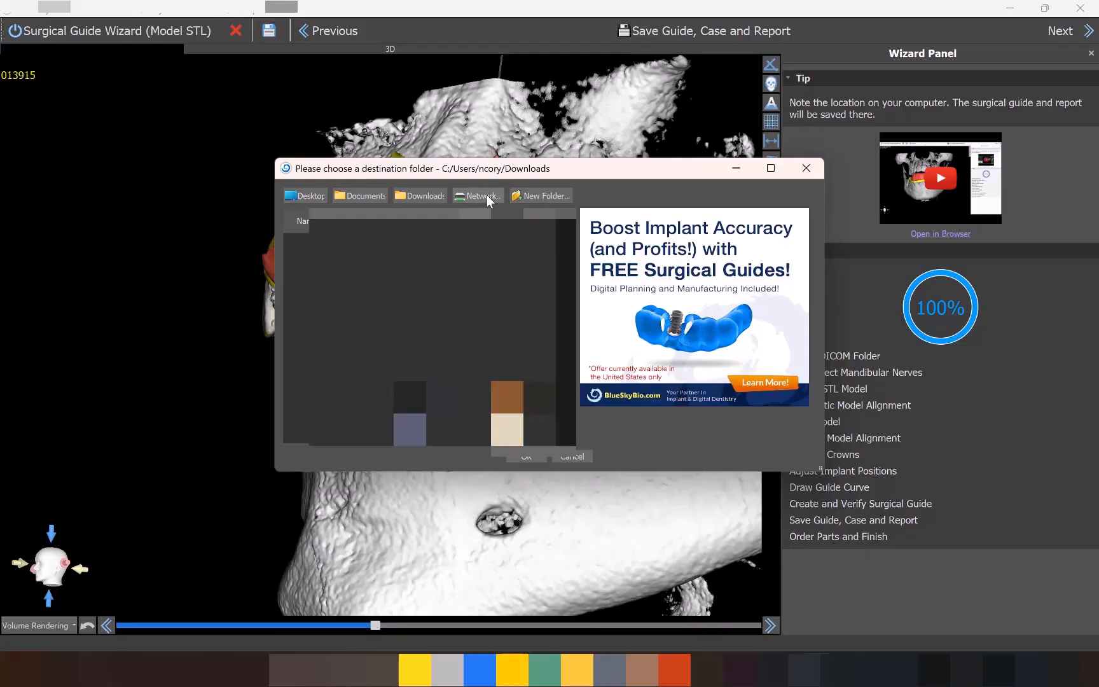
{"action": "left_click", "coordinate": [536, 458]}
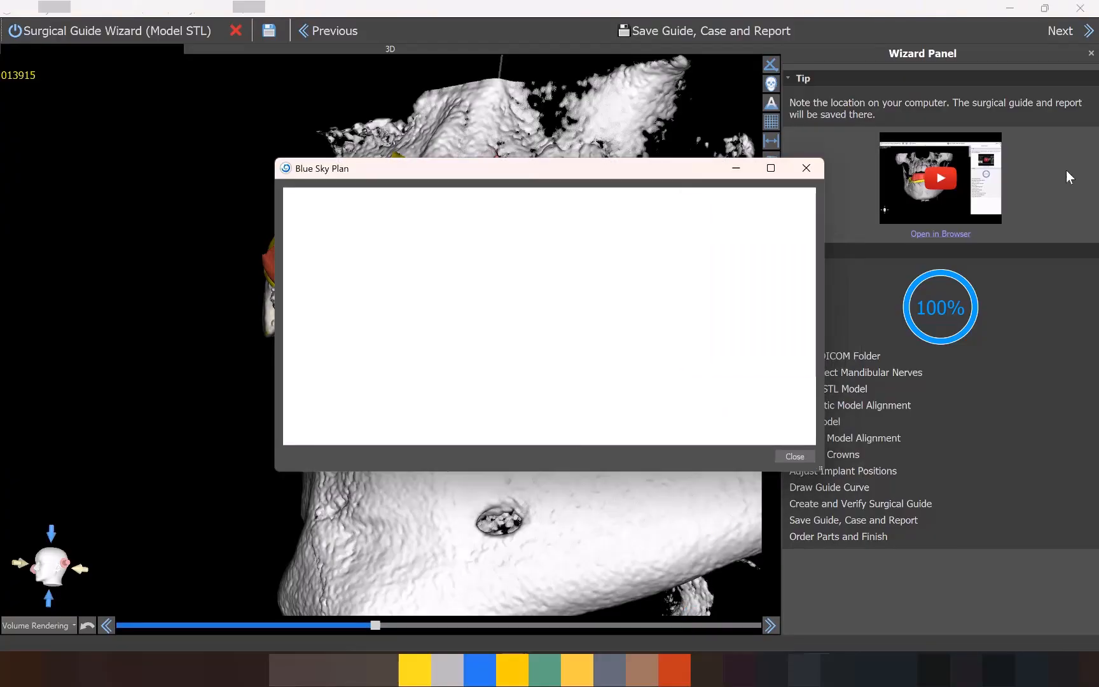
{"action": "left_click_drag", "start_coordinate": [813, 211], "coordinate": [868, 192]}
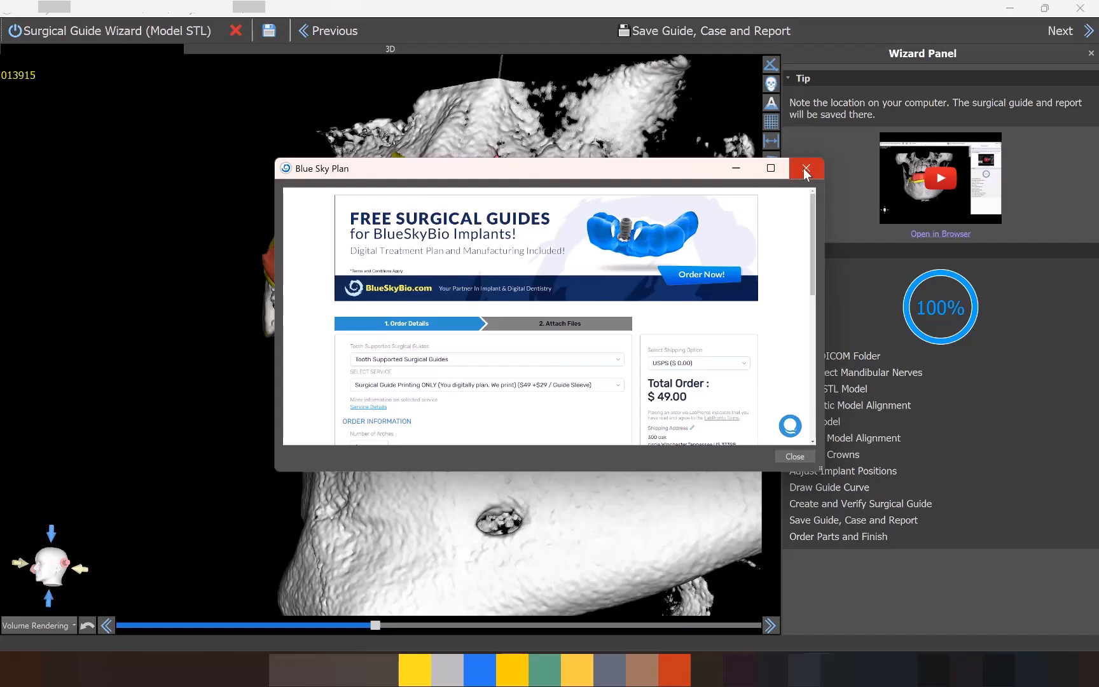
{"action": "left_click", "coordinate": [796, 457]}
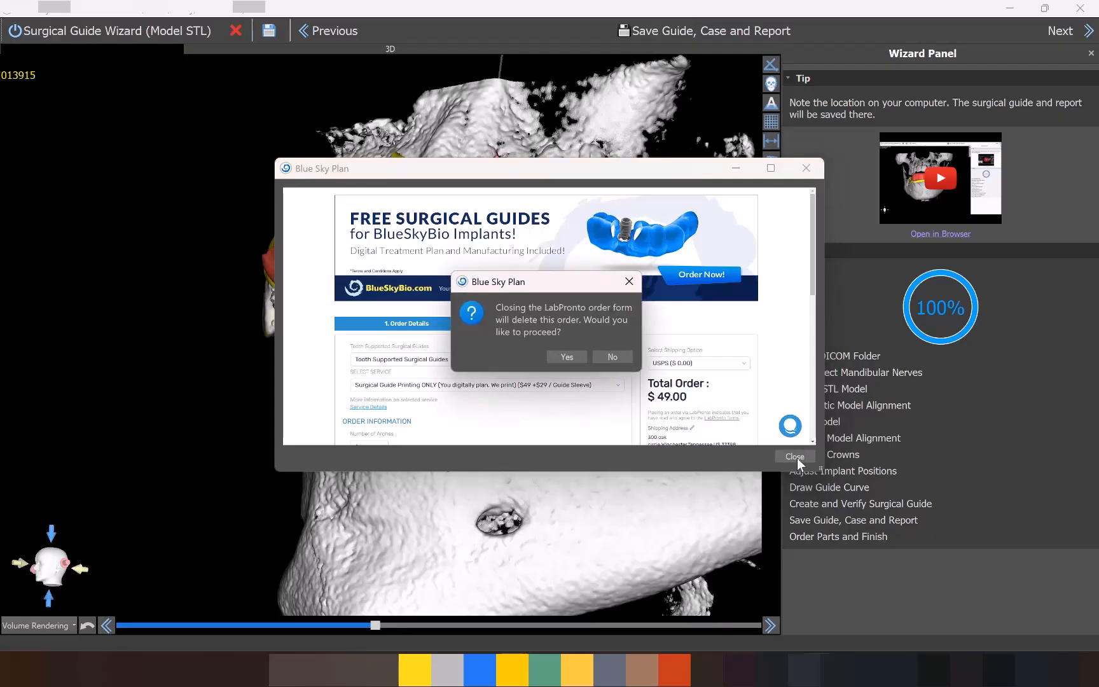
{"action": "left_click", "coordinate": [573, 360]}
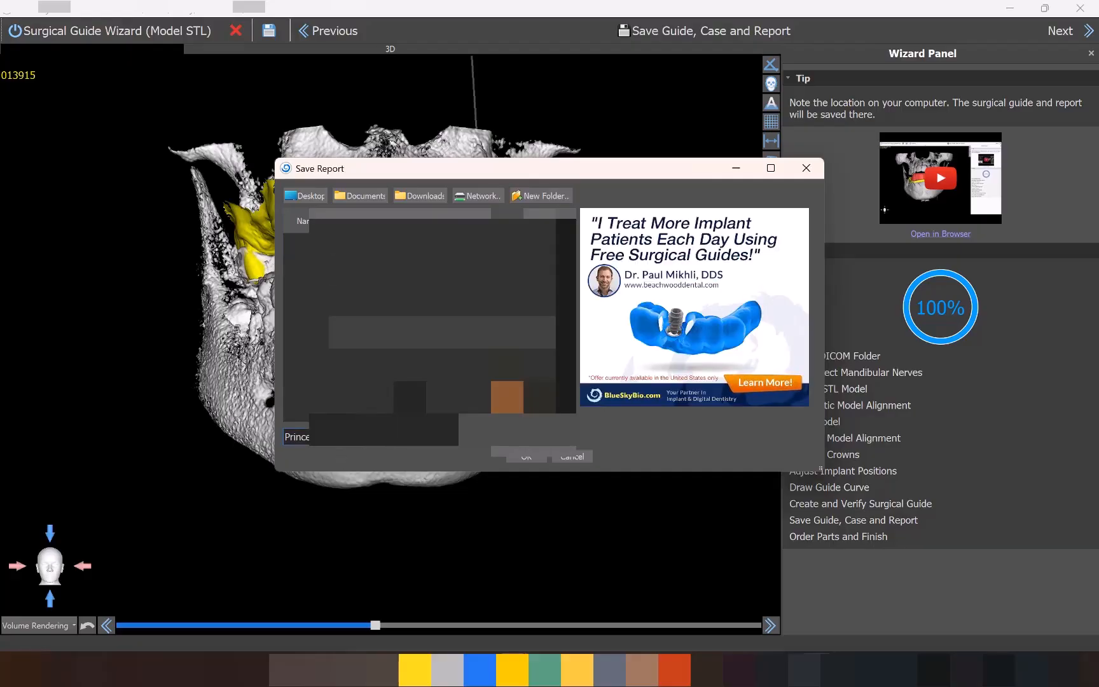
Save the treatment report as demo, look through the pages of the resulting PDF, and close it.
{"action": "left_click_drag", "start_coordinate": [275, 448], "coordinate": [274, 439]}
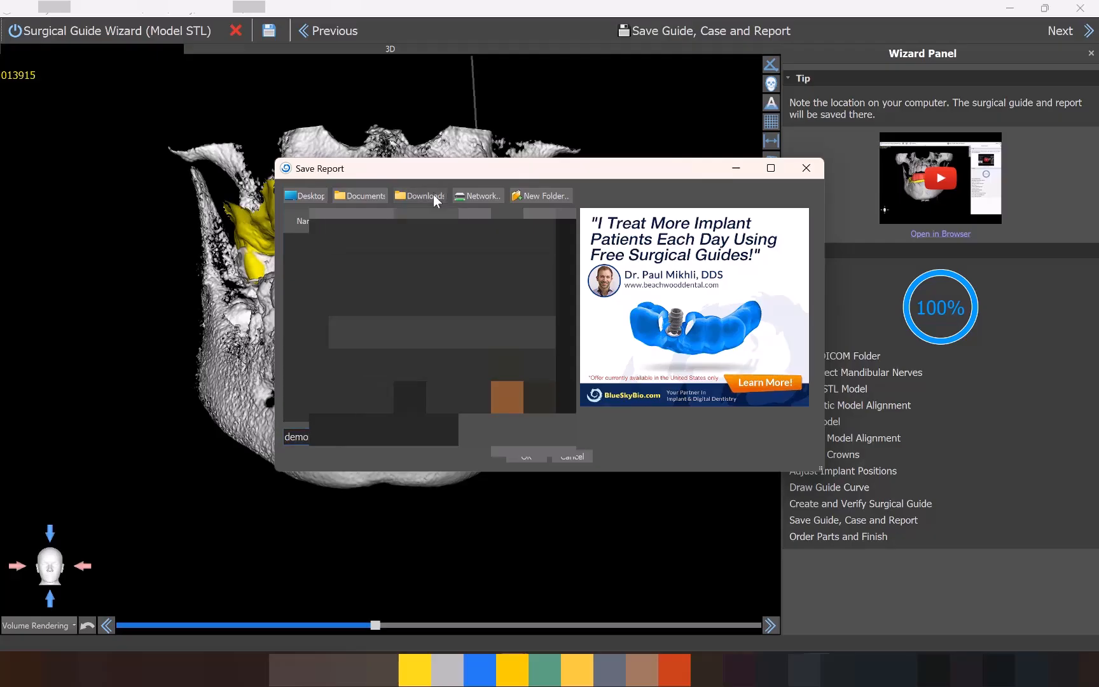
{"action": "left_click", "coordinate": [527, 457]}
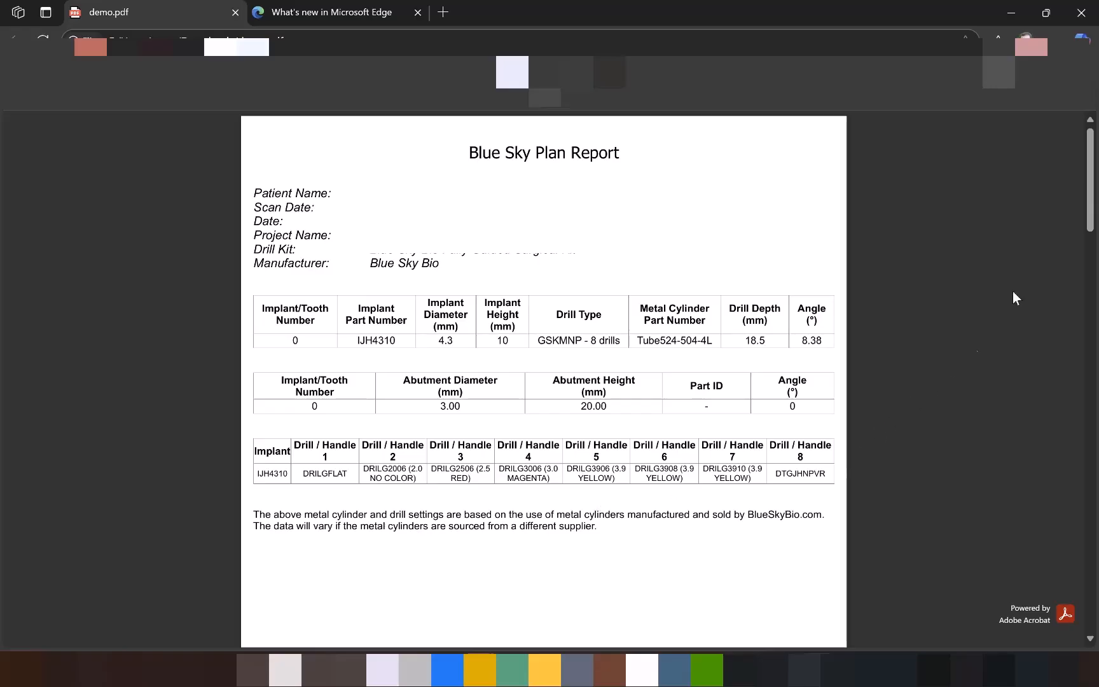
{"action": "scroll", "coordinate": [637, 417], "scroll_direction": "down", "scroll_amount": 15}
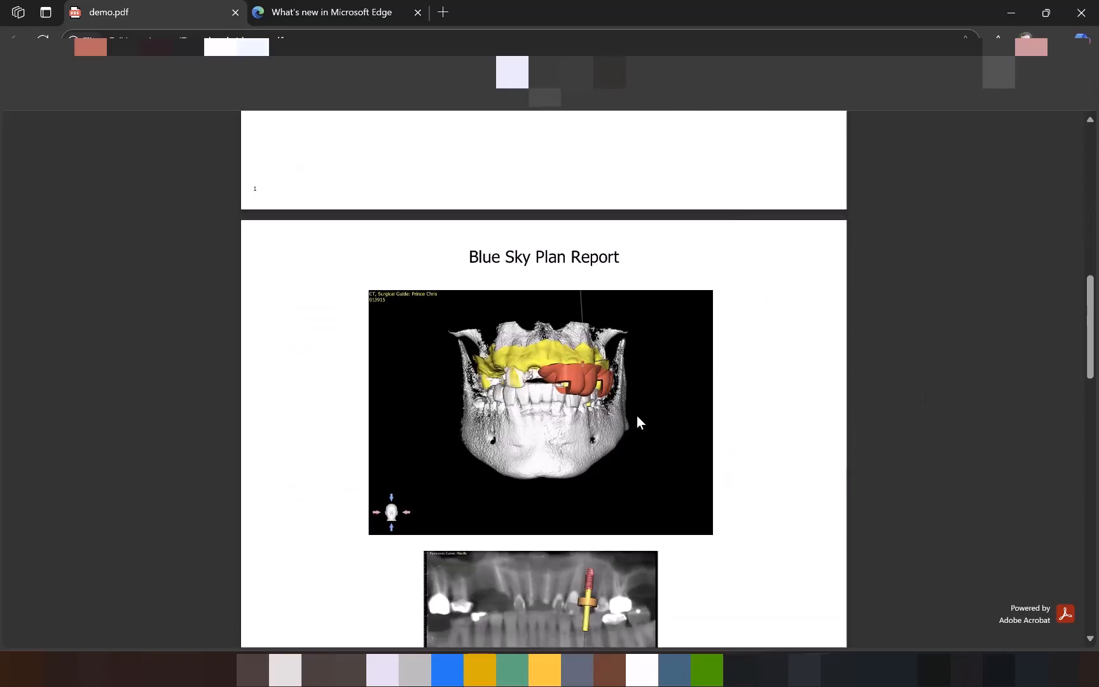
{"action": "scroll", "coordinate": [638, 418], "scroll_direction": "down", "scroll_amount": 6}
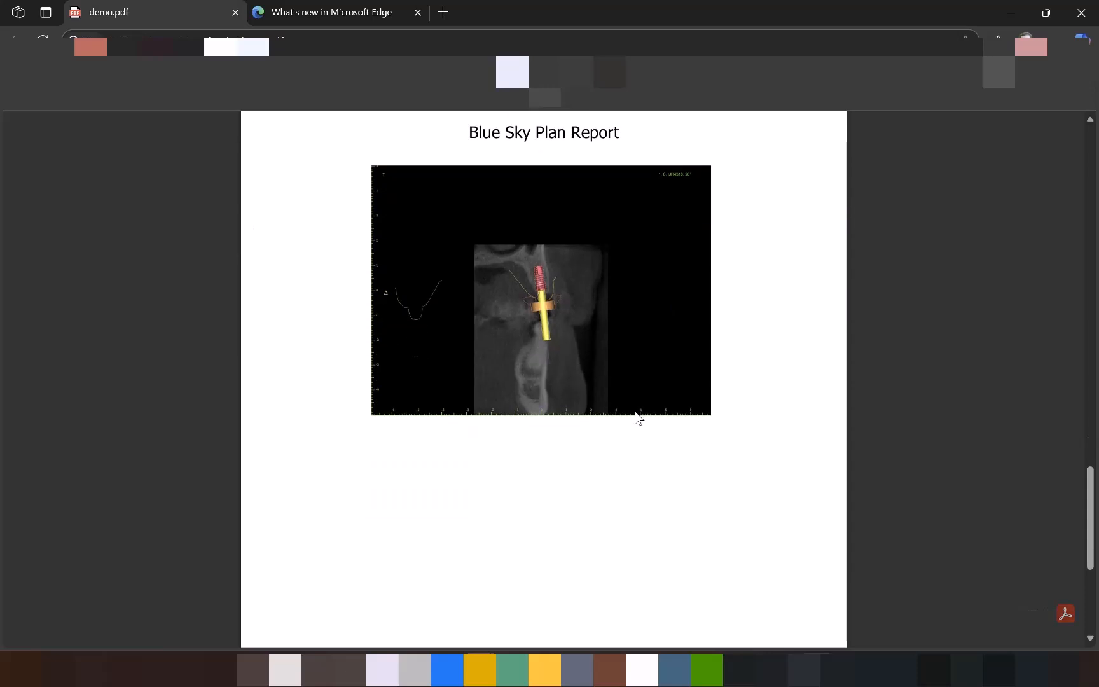
{"action": "scroll", "coordinate": [643, 411], "scroll_direction": "up", "scroll_amount": 18}
{"action": "scroll", "coordinate": [628, 409], "scroll_direction": "down", "scroll_amount": 3}
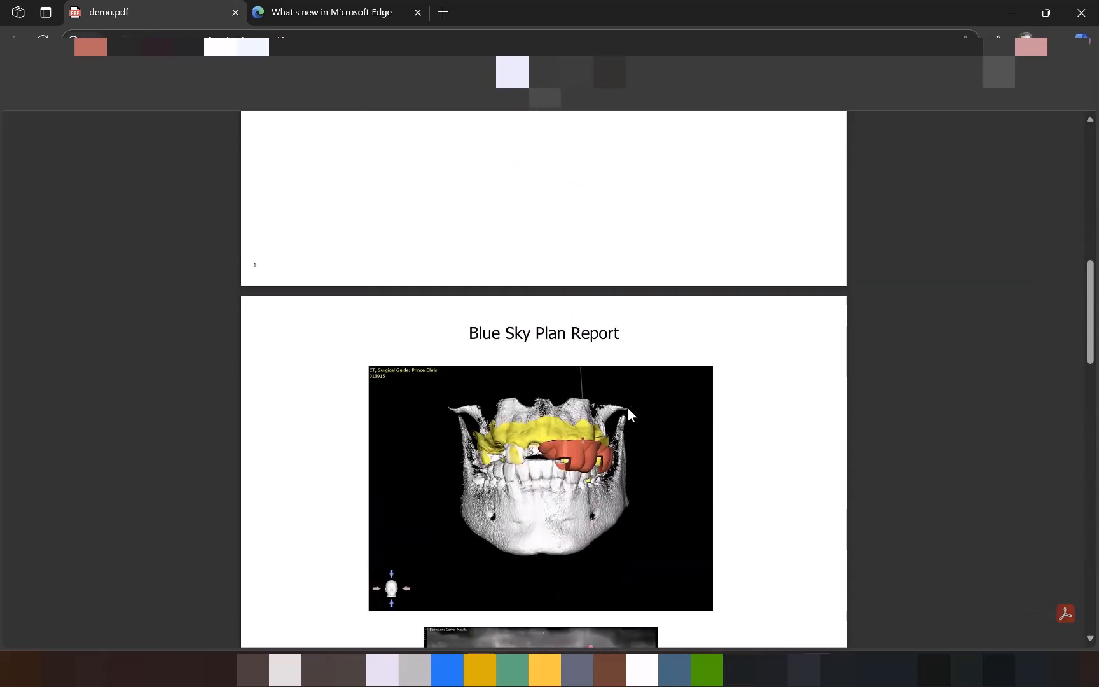
{"action": "left_click", "coordinate": [1080, 7]}
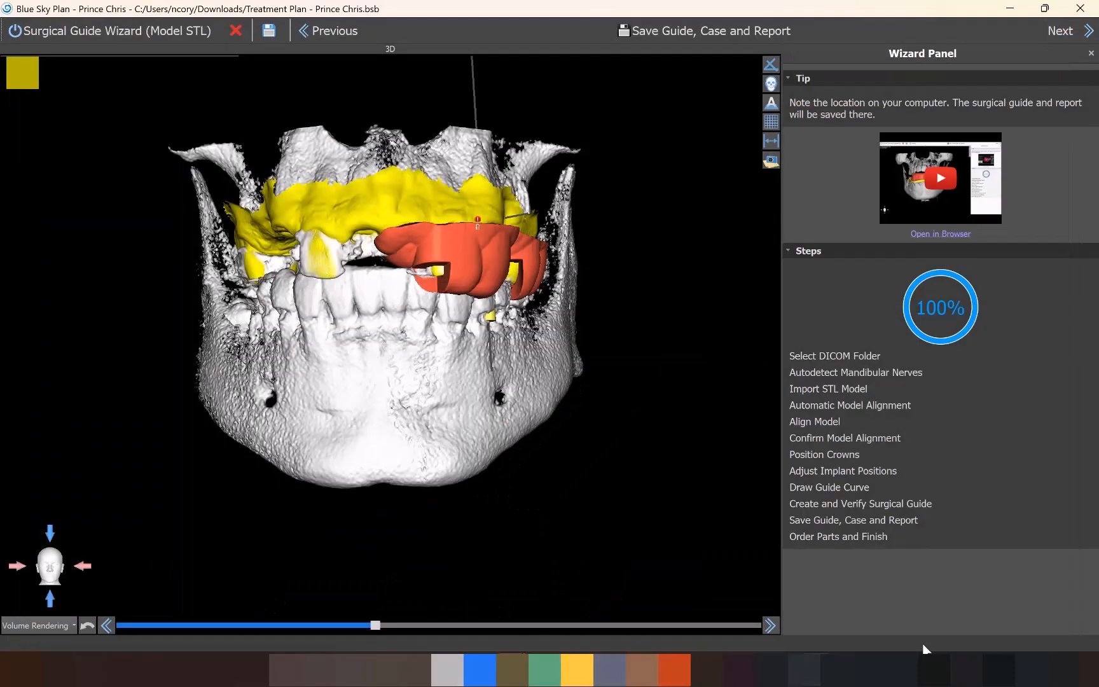
Proceed to ordering parts and remove the BIO Max Fully Guided Keyless Kit and the Master Cylinder from the cart.
{"action": "left_click", "coordinate": [1075, 30]}
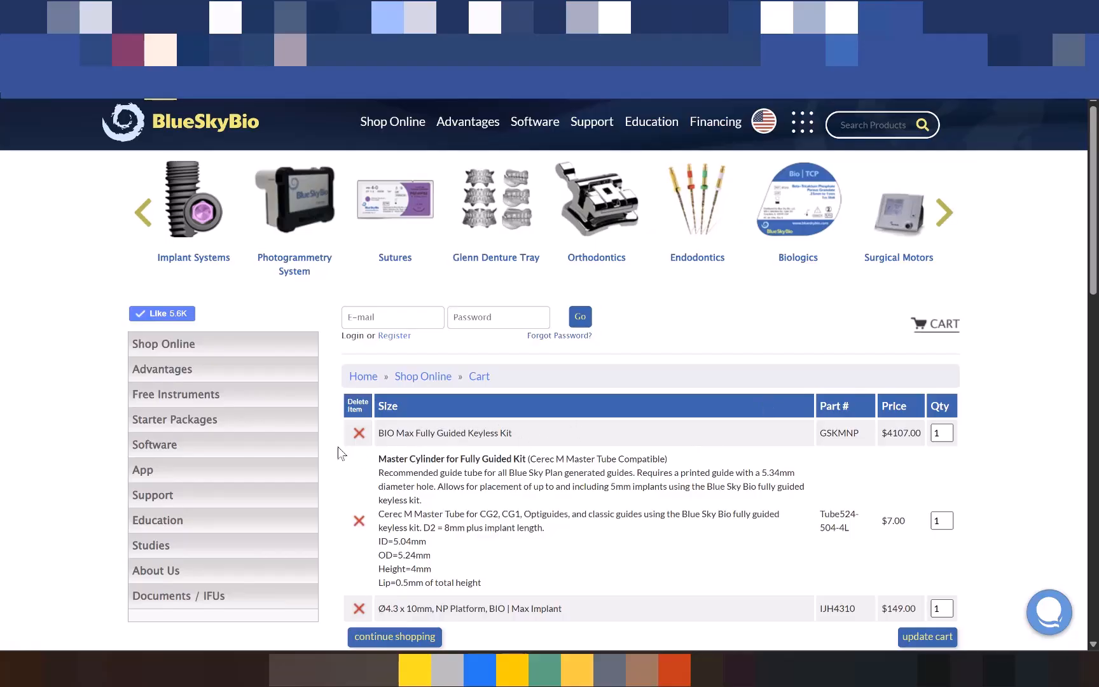
{"action": "left_click", "coordinate": [358, 433]}
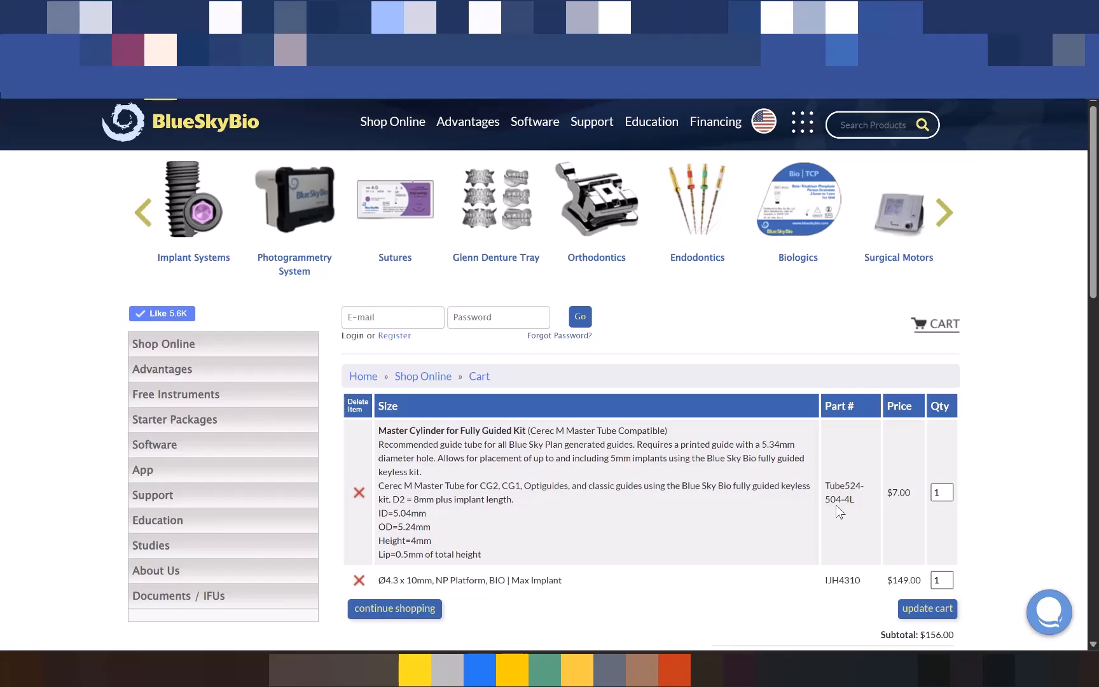
{"action": "scroll", "coordinate": [529, 567], "scroll_direction": "down", "scroll_amount": 2}
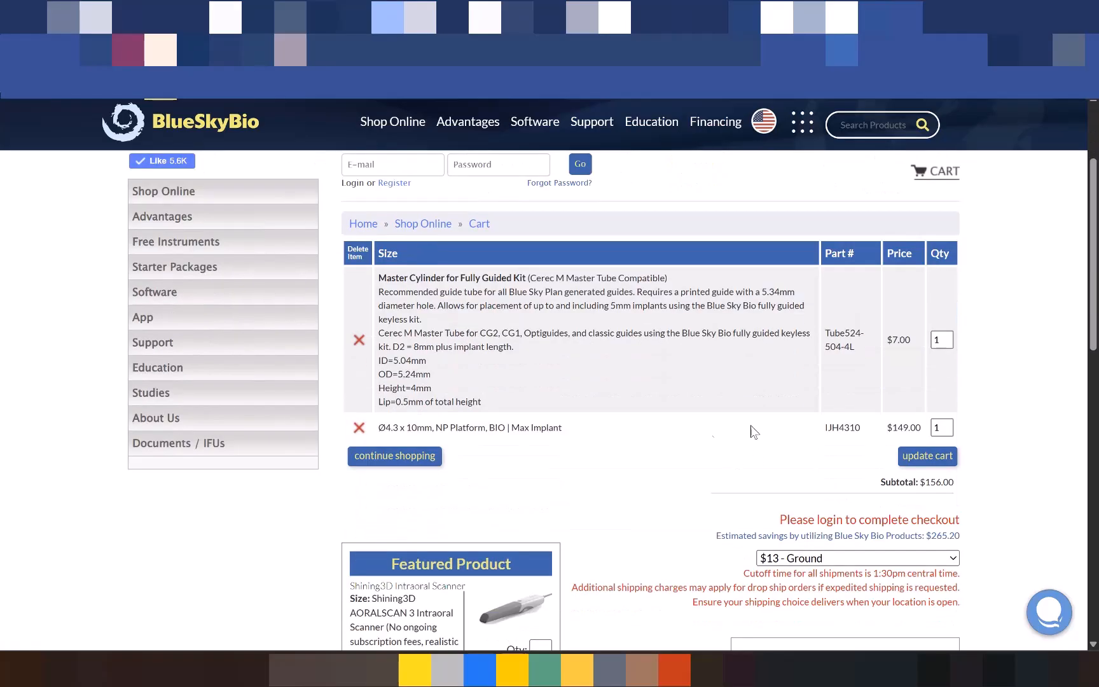
{"action": "left_click", "coordinate": [358, 341]}
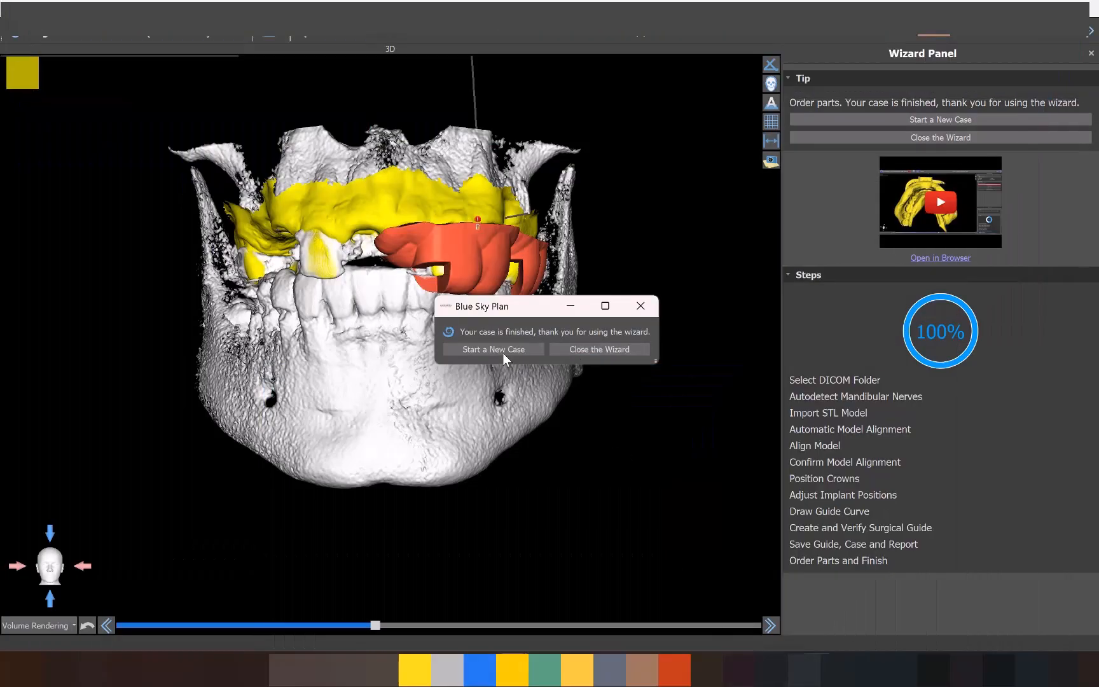
Close the Surgical Guide Wizard for the finished case and return to the full planning views.
{"action": "left_click", "coordinate": [601, 349]}
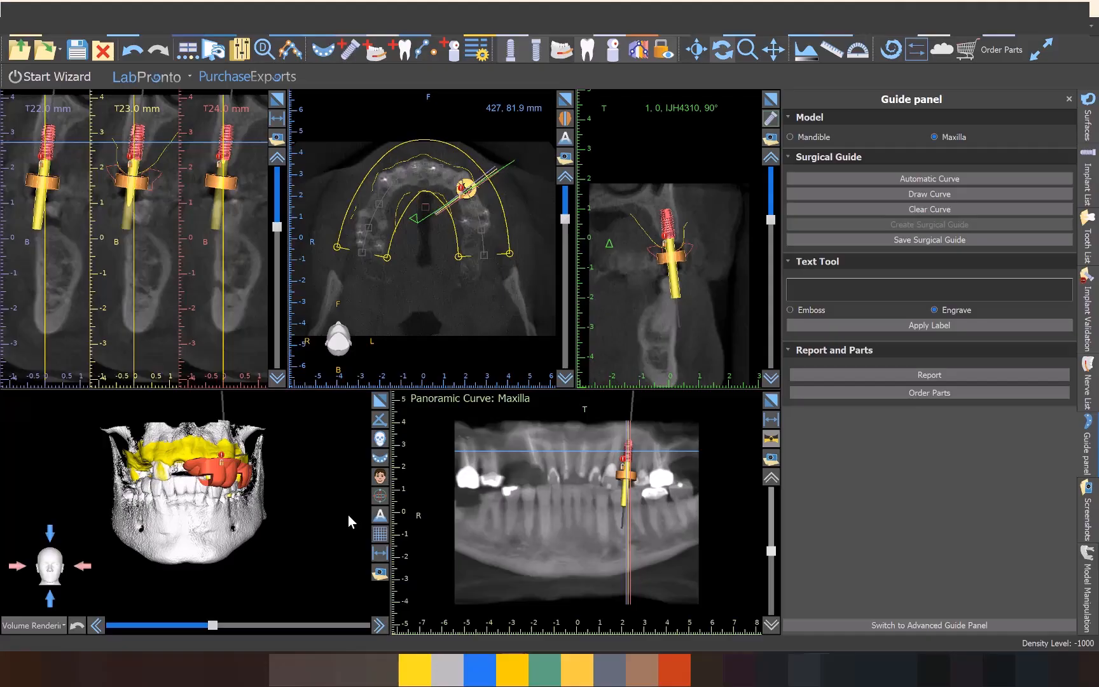
{"action": "mouse_move", "coordinate": [342, 528]}
{"action": "left_mouse_down"}
{"action": "mouse_move", "coordinate": [283, 531]}
{"action": "mouse_move", "coordinate": [251, 547]}
{"action": "mouse_move", "coordinate": [259, 530]}
{"action": "mouse_move", "coordinate": [233, 547]}
{"action": "mouse_move", "coordinate": [319, 515]}
{"action": "mouse_move", "coordinate": [285, 502]}
{"action": "mouse_move", "coordinate": [294, 529]}
{"action": "mouse_move", "coordinate": [347, 544]}
{"action": "left_mouse_up"}
{"action": "middle_click_drag", "start_coordinate": [348, 545], "coordinate": [373, 543]}
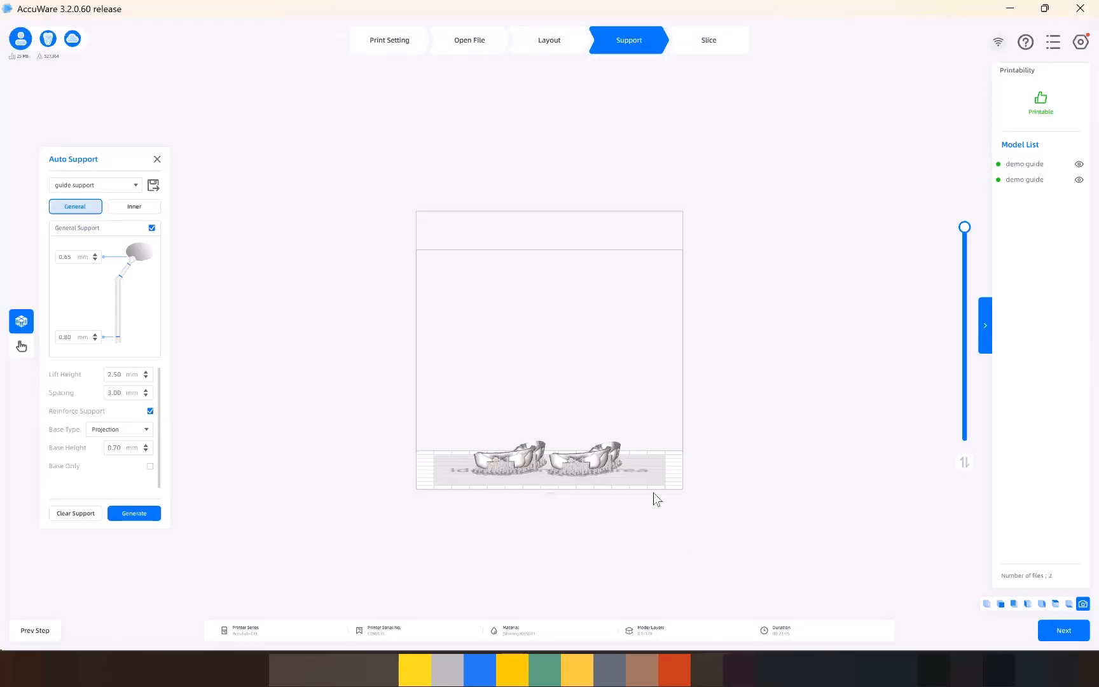
Switch to AccuWare and delete both demo guide models from the printing platform.
{"action": "left_click", "coordinate": [593, 464]}
{"action": "key", "text": "Delete"}
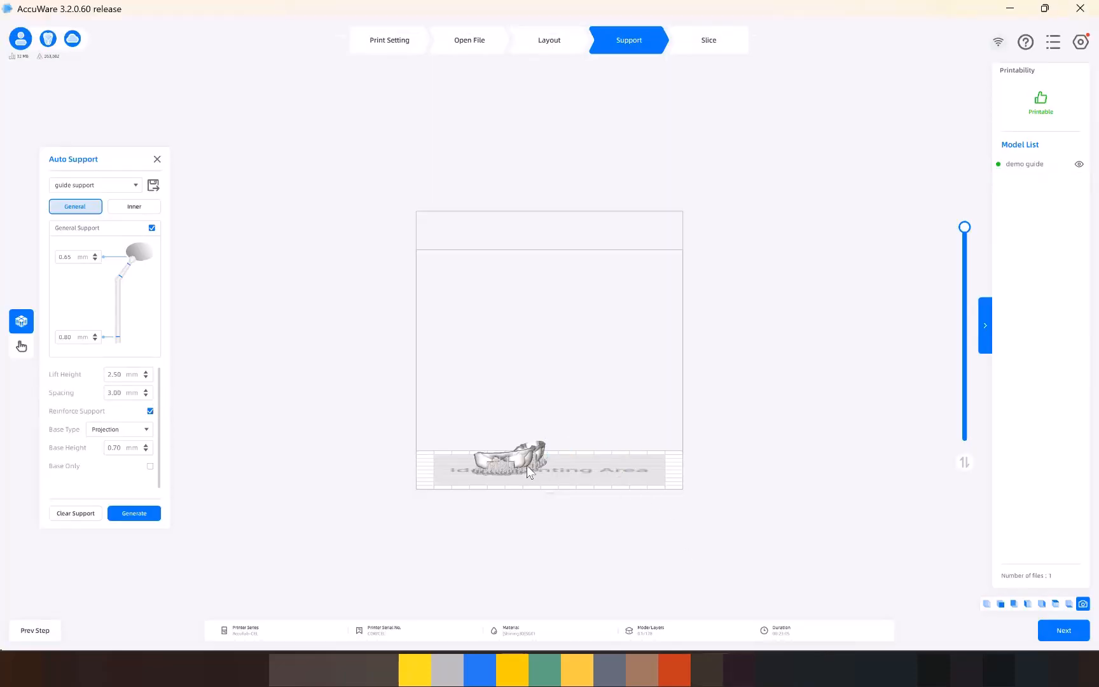
{"action": "left_click", "coordinate": [531, 472]}
{"action": "key", "text": "Delete"}
Review the print settings for the SG01 surgical guide material and import the saved surgical guide model from Downloads.
{"action": "left_click", "coordinate": [403, 40]}
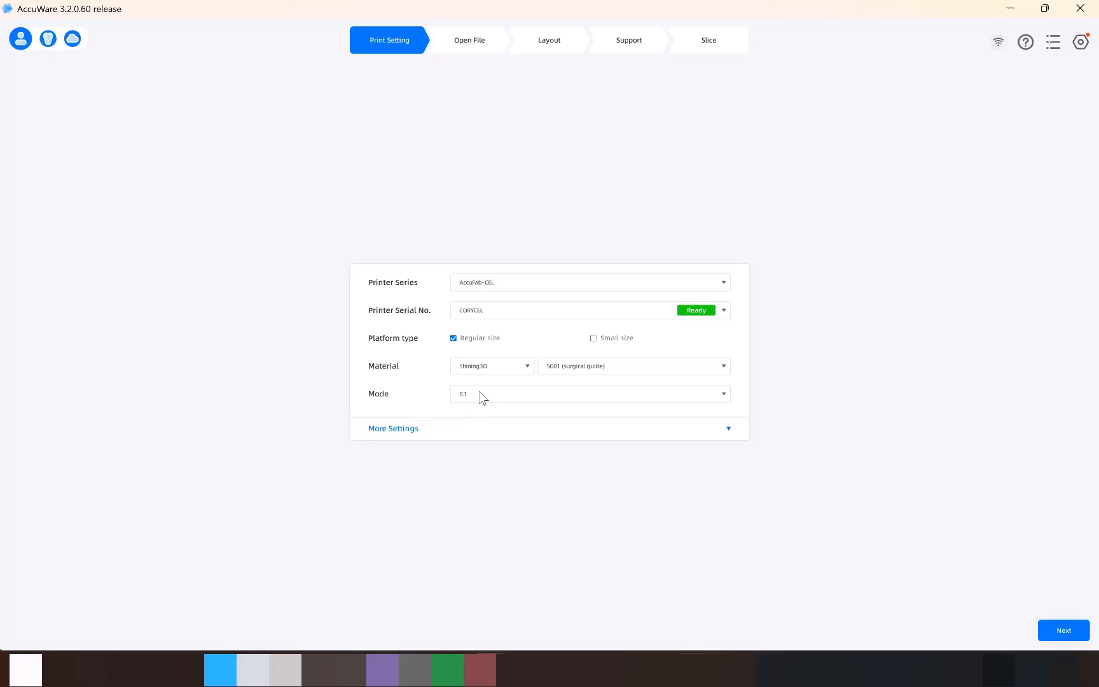
{"action": "left_click", "coordinate": [483, 45]}
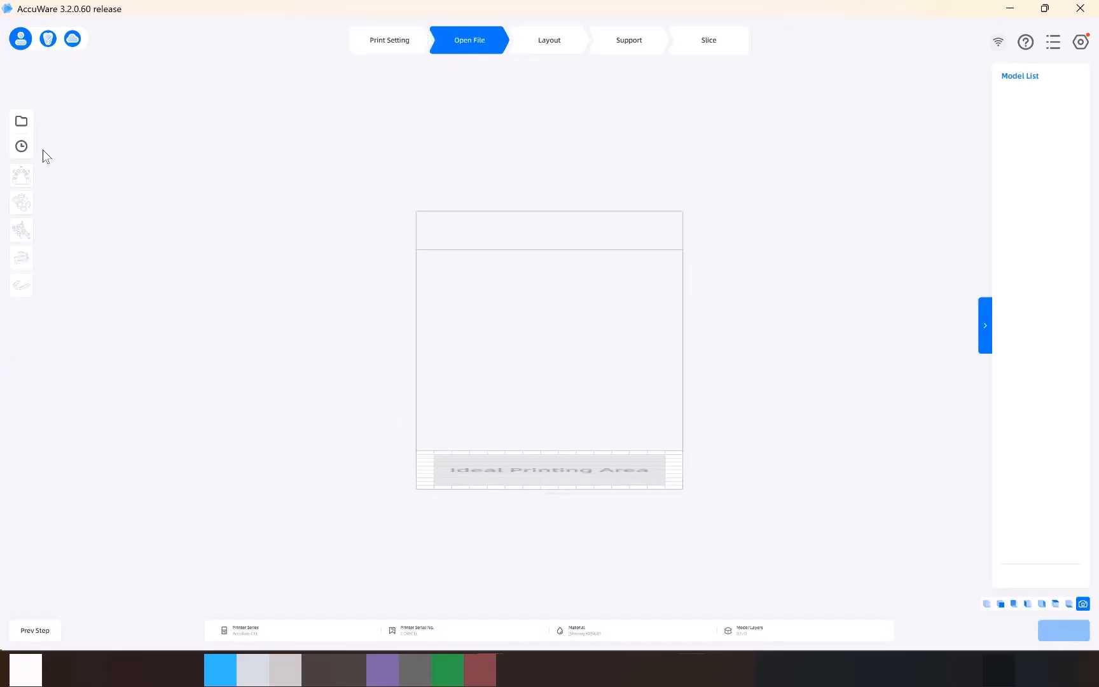
{"action": "left_click", "coordinate": [21, 121]}
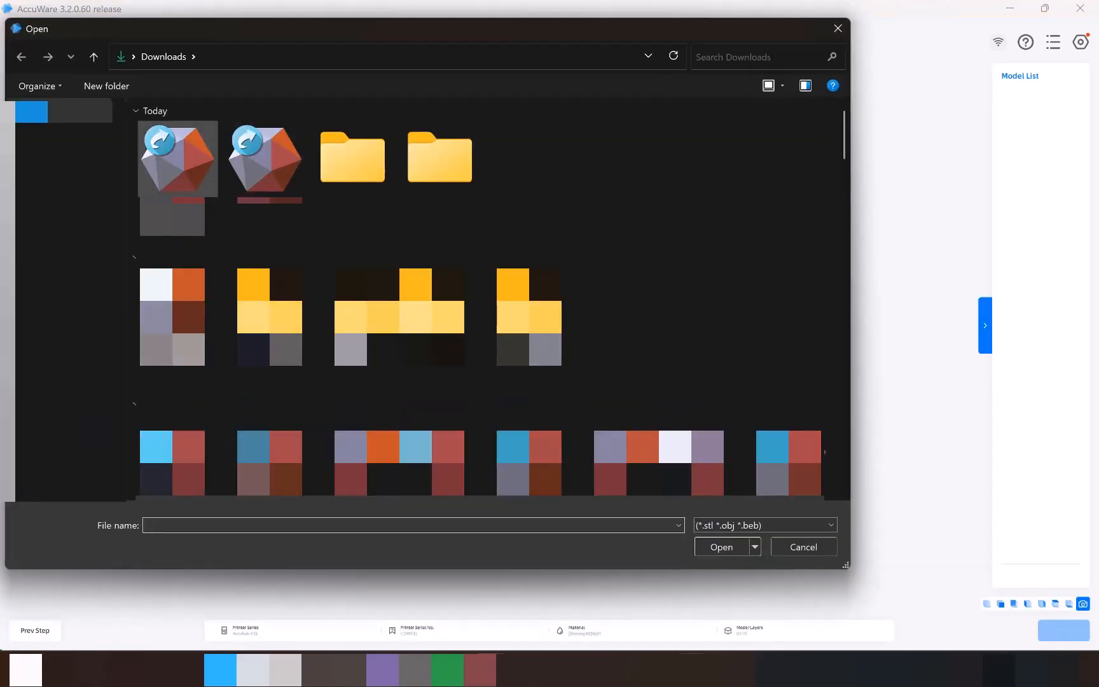
{"action": "double_click", "coordinate": [190, 155]}
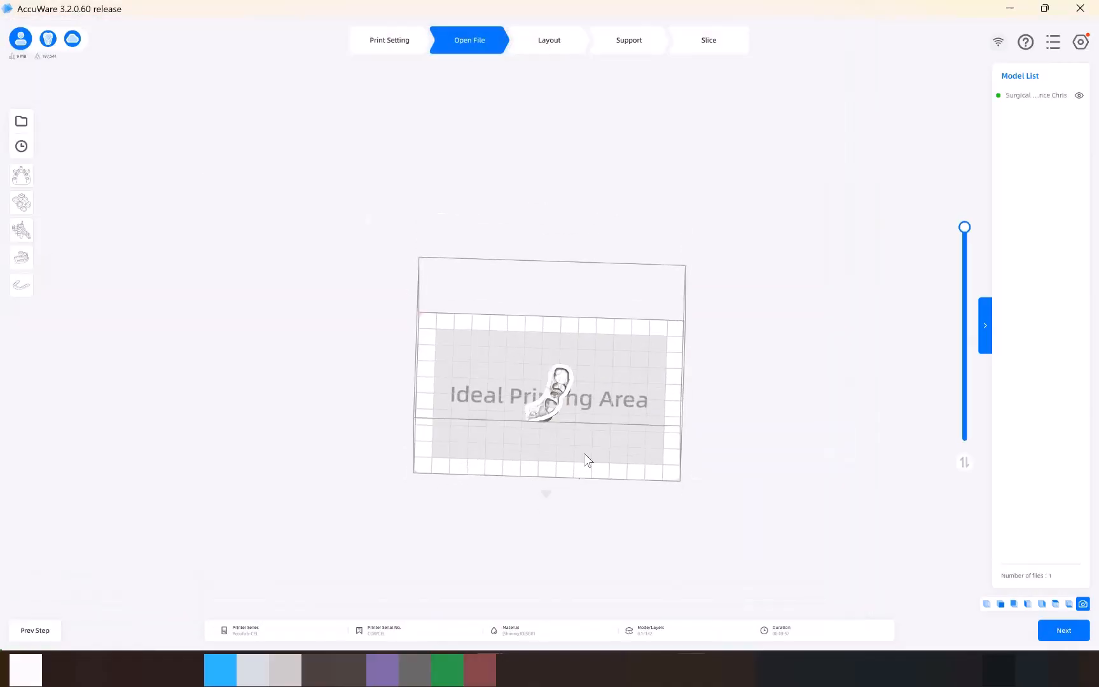
Examine the imported surgical guide's orientation on the build platform from above and from the side.
{"action": "scroll", "coordinate": [584, 441], "scroll_direction": "up", "scroll_amount": 8}
{"action": "middle_click_drag", "start_coordinate": [661, 463], "coordinate": [608, 334]}
{"action": "right_click_drag", "start_coordinate": [608, 334], "coordinate": [540, 189]}
{"action": "left_click", "coordinate": [555, 474]}
{"action": "left_click", "coordinate": [554, 474]}
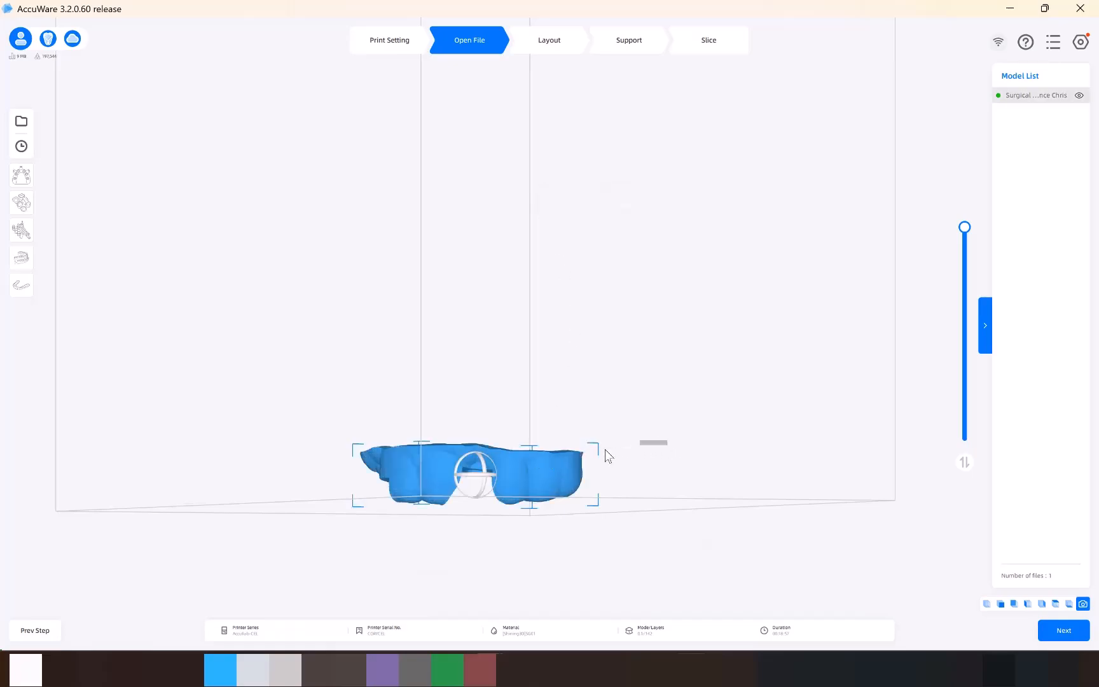
{"action": "mouse_move", "coordinate": [615, 424]}
{"action": "right_mouse_down"}
{"action": "mouse_move", "coordinate": [564, 422]}
{"action": "mouse_move", "coordinate": [630, 423]}
{"action": "right_mouse_up"}
{"action": "left_click", "coordinate": [497, 463]}
{"action": "left_click_drag", "start_coordinate": [491, 458], "coordinate": [490, 460]}
{"action": "right_click_drag", "start_coordinate": [414, 517], "coordinate": [500, 459]}
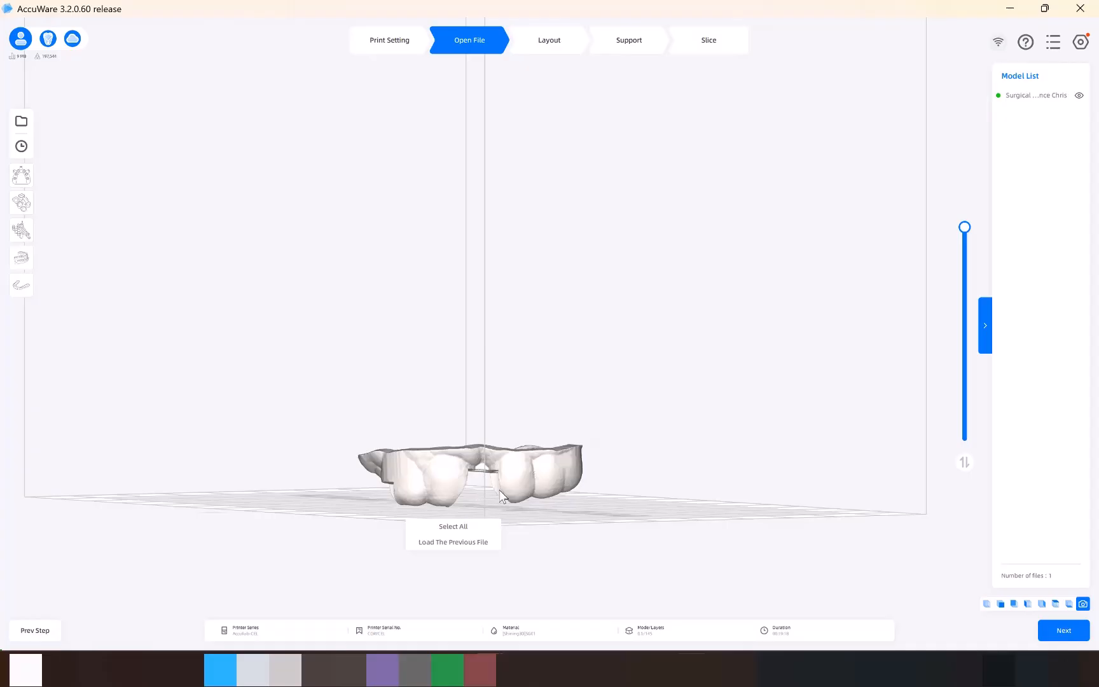
Duplicate the surgical guide and place the copy beside the original within the ideal printing area.
{"action": "right_click_drag", "start_coordinate": [423, 363], "coordinate": [526, 470]}
{"action": "right_click", "coordinate": [504, 210]}
{"action": "left_click", "coordinate": [585, 234]}
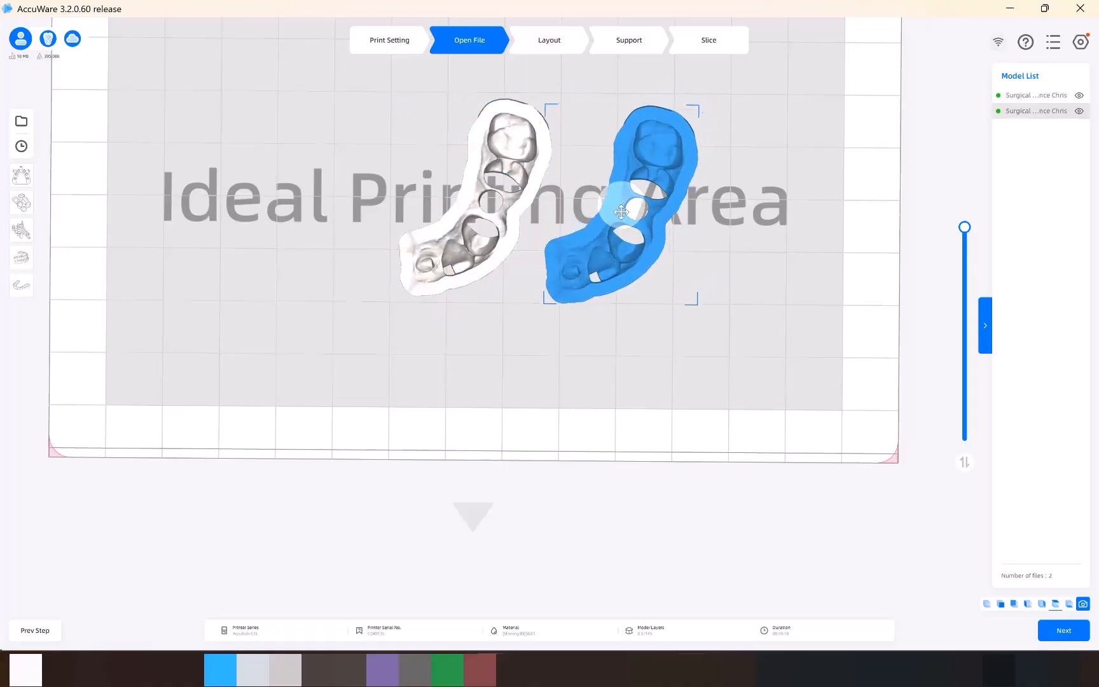
{"action": "left_click_drag", "start_coordinate": [615, 215], "coordinate": [626, 207]}
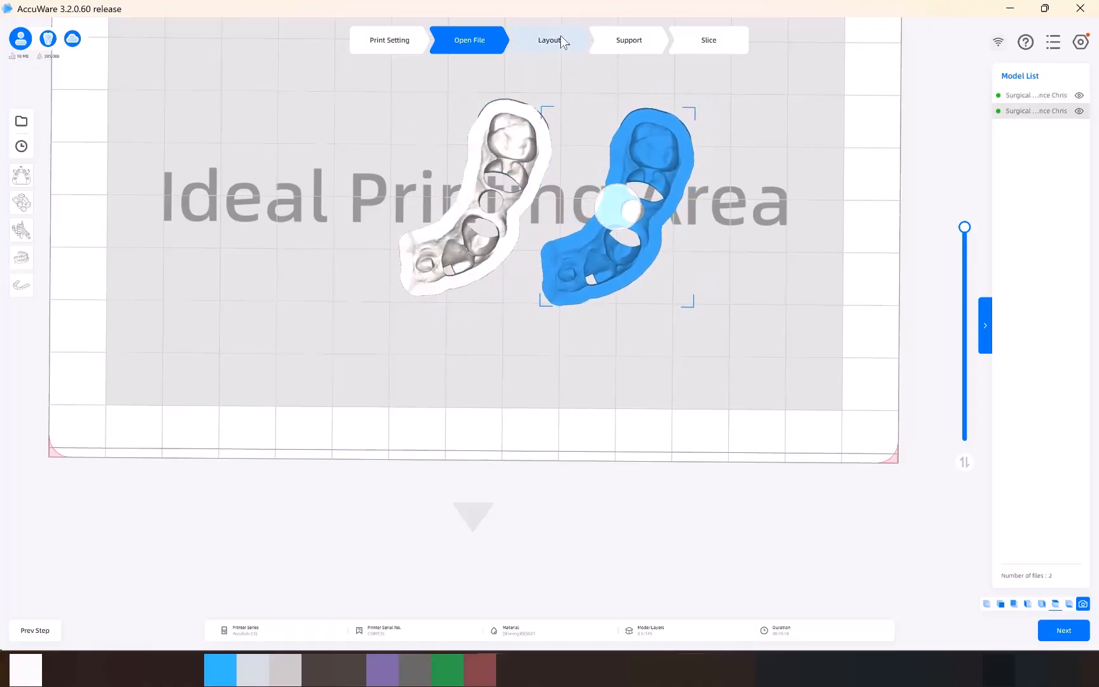
Generate automatic supports for both surgical guides using the guide support preset.
{"action": "left_click", "coordinate": [561, 35]}
{"action": "left_click", "coordinate": [630, 41]}
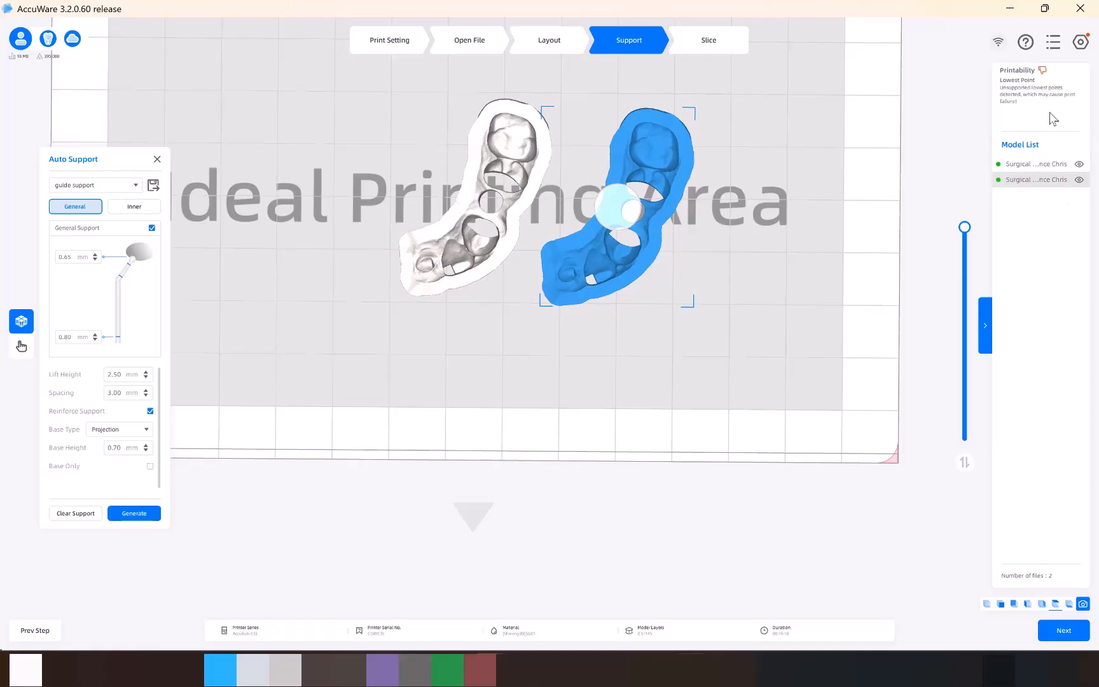
{"action": "left_click", "coordinate": [134, 513]}
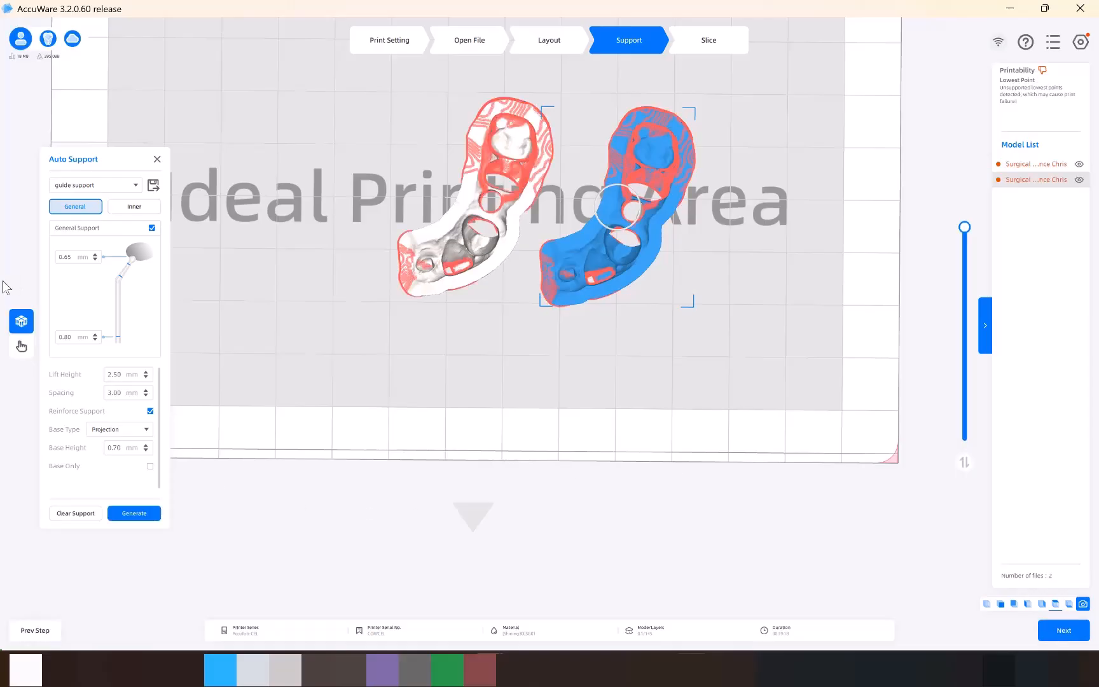
{"action": "left_click", "coordinate": [156, 514]}
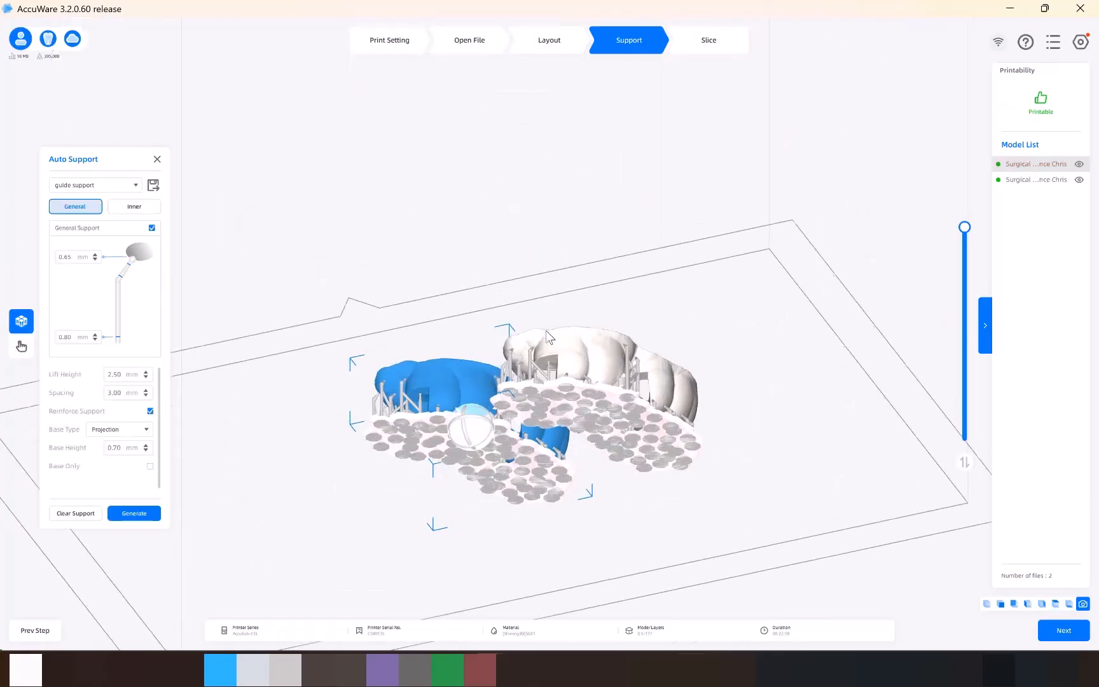
Check the generated supports under both surgical guides and start slicing the print job.
{"action": "right_click_drag", "start_coordinate": [546, 331], "coordinate": [574, 453]}
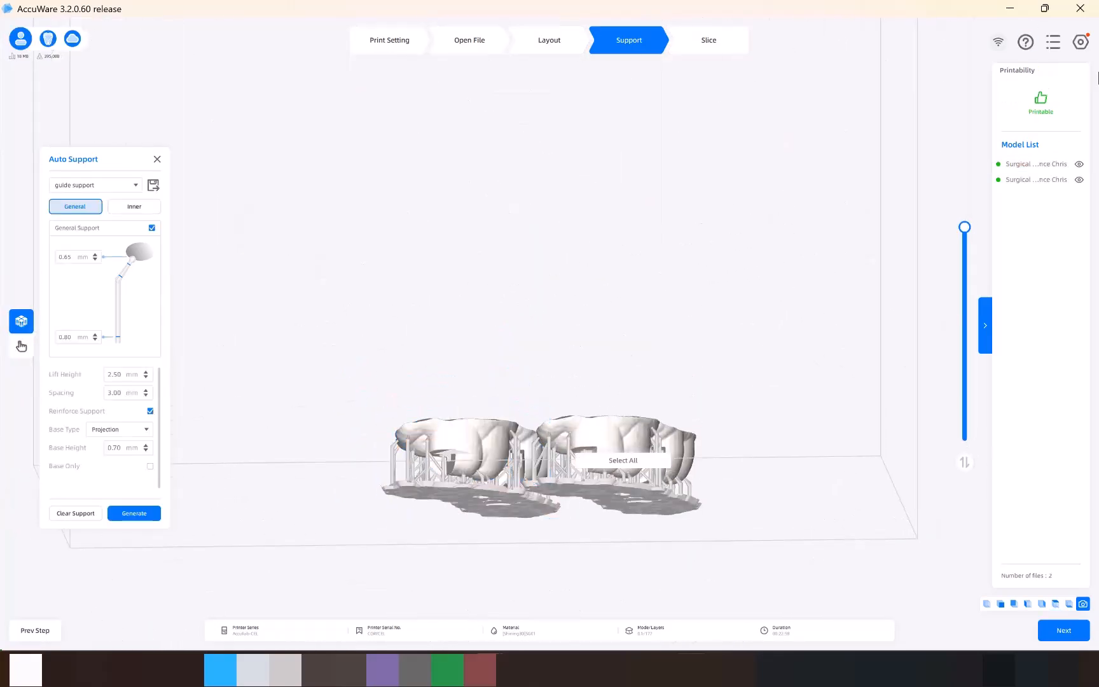
{"action": "right_click_drag", "start_coordinate": [631, 192], "coordinate": [729, 106]}
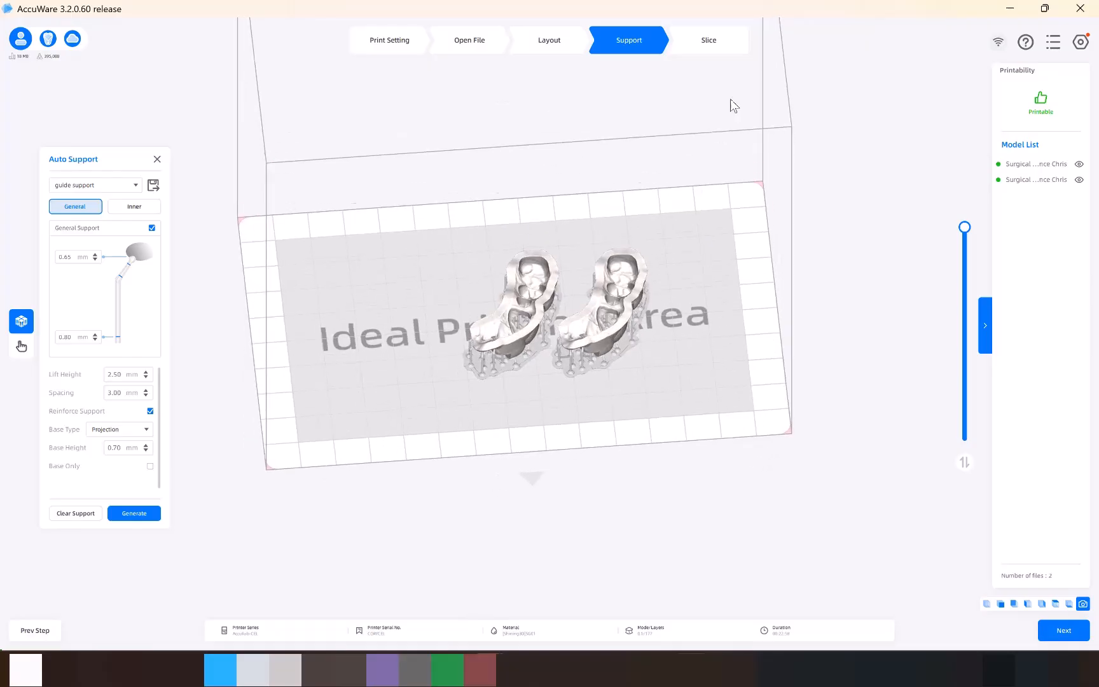
{"action": "left_click", "coordinate": [716, 45]}
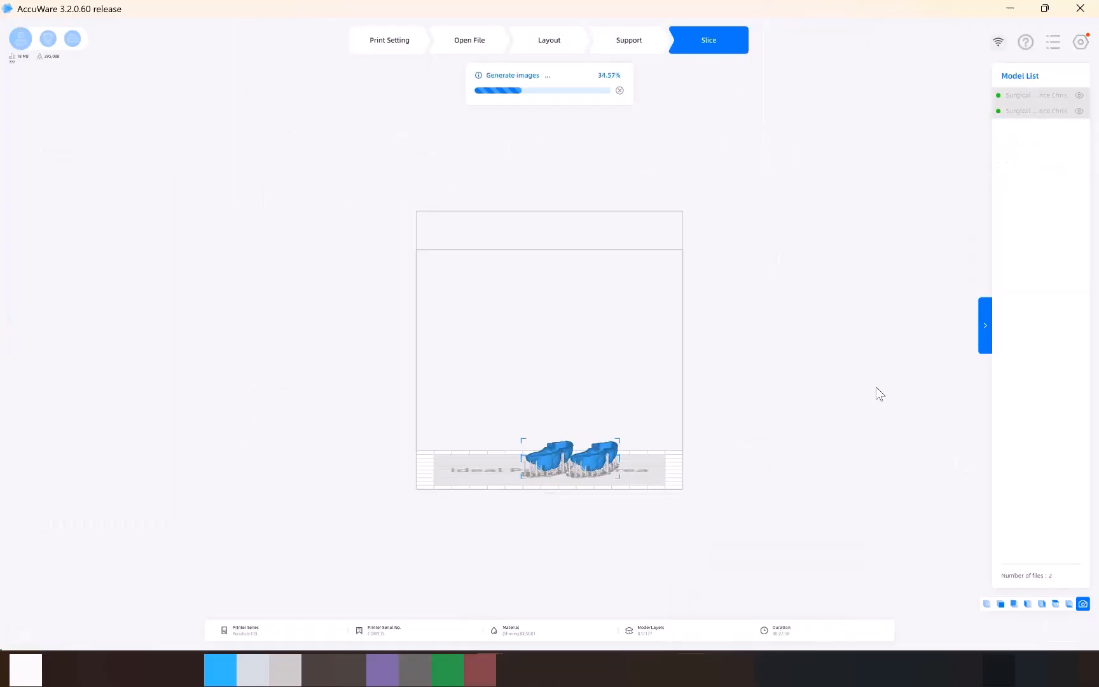
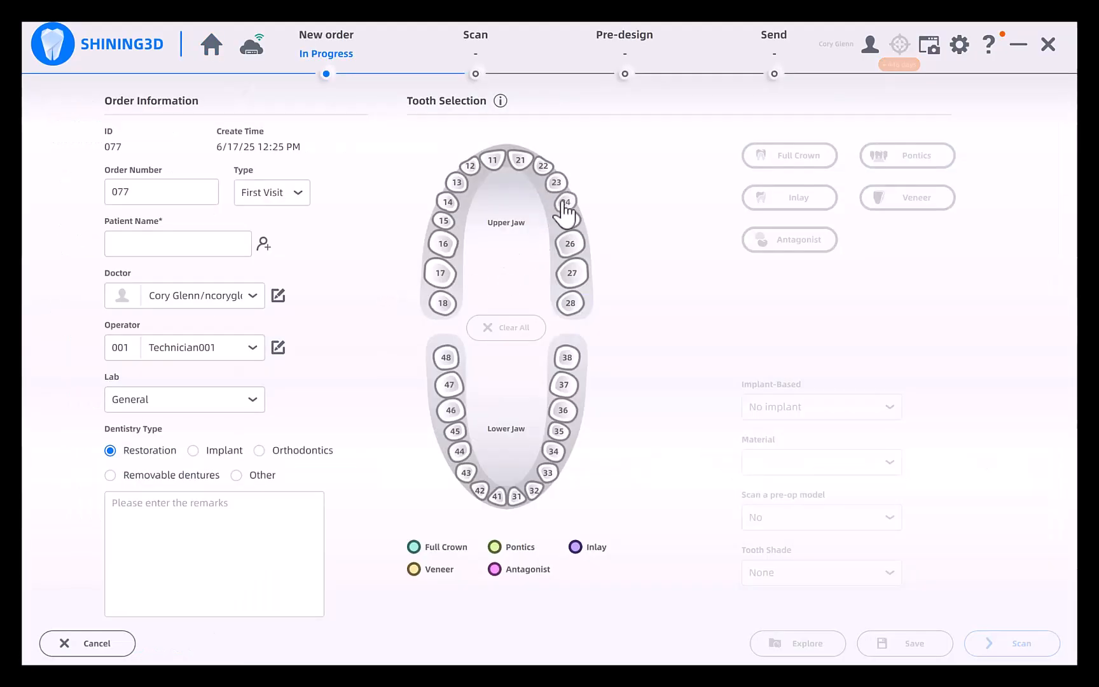
Create a full crown order for tooth 24, assign the existing demo patient and start the intraoral scan.
{"action": "left_click", "coordinate": [566, 203]}
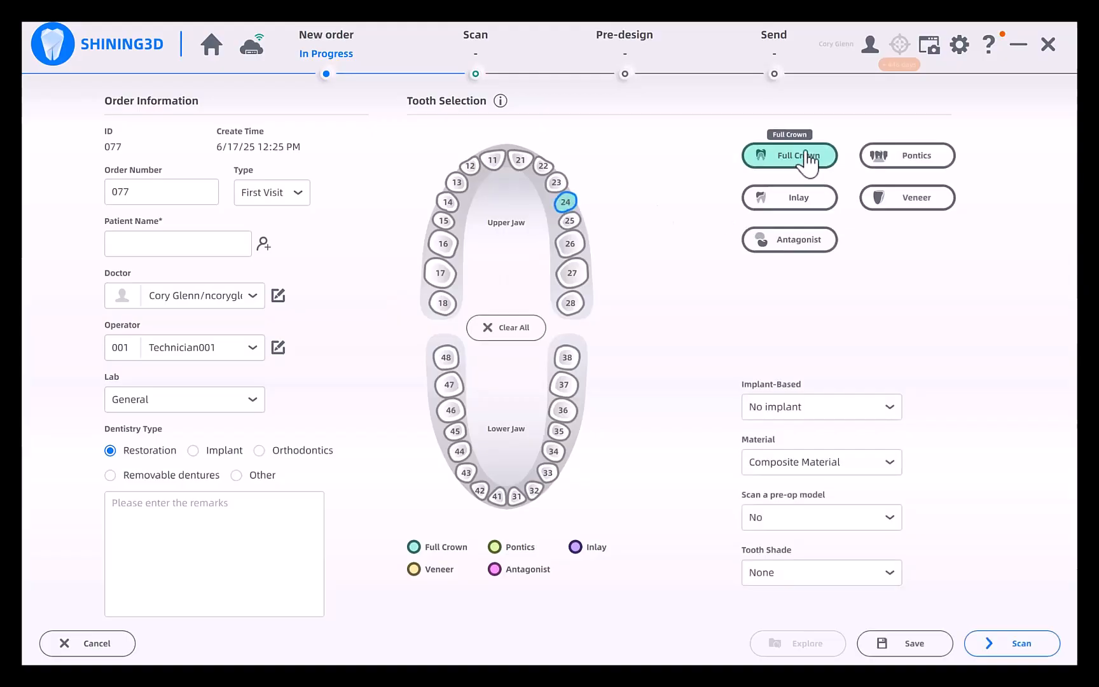
{"action": "left_click", "coordinate": [153, 249]}
{"action": "type", "text": "dem"}
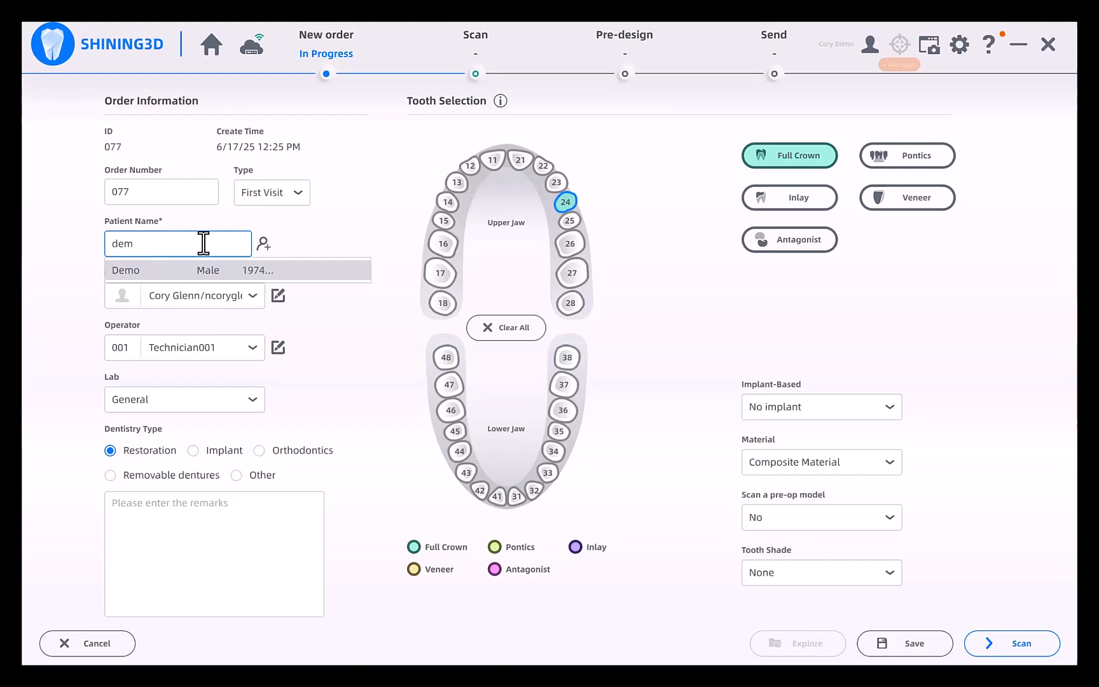
{"action": "left_click", "coordinate": [160, 271]}
{"action": "left_click", "coordinate": [904, 655]}
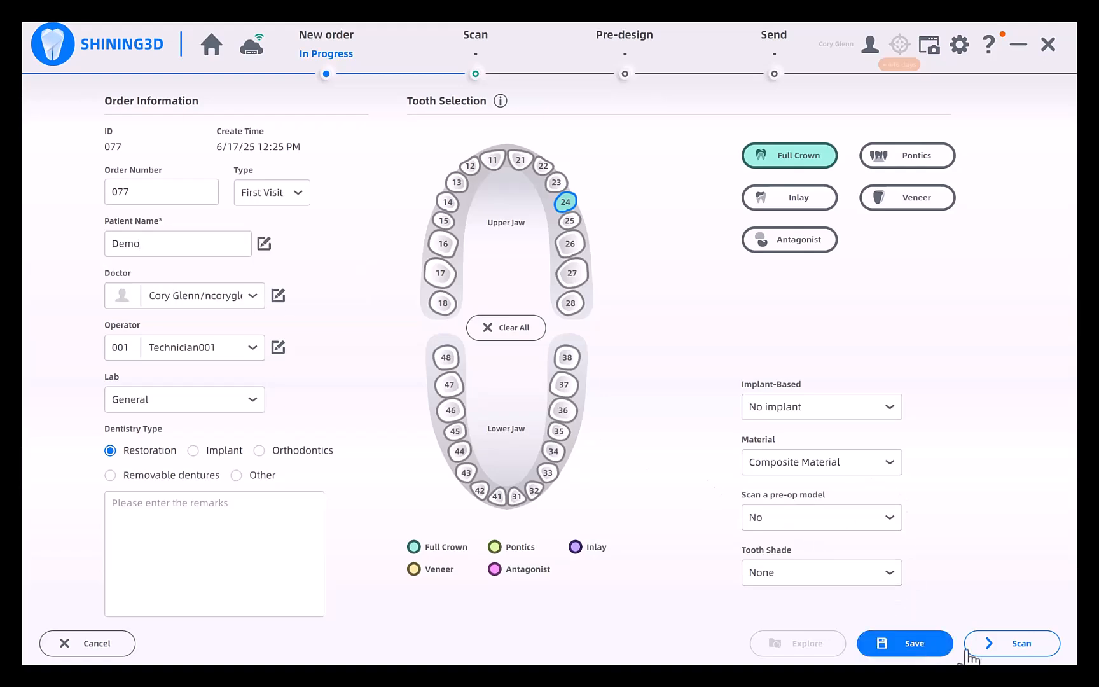
{"action": "left_click", "coordinate": [1021, 647]}
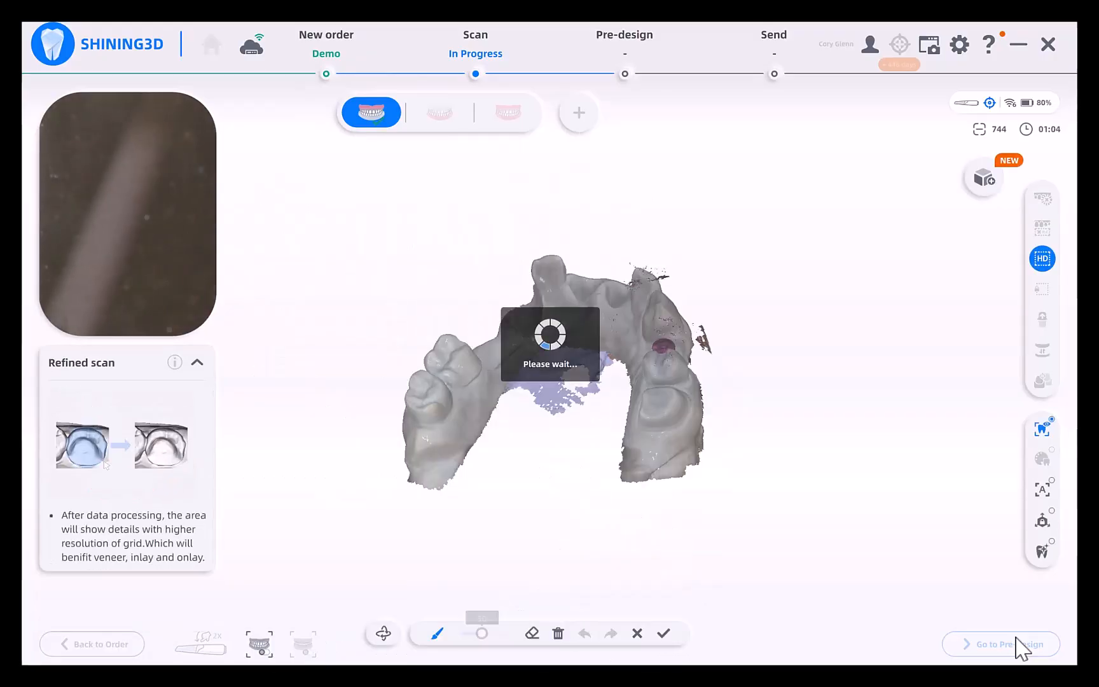
Mark the healing abutment and its adjacent surfaces in the upper jaw scan for refined HD scanning.
{"action": "right_click_drag", "start_coordinate": [603, 389], "coordinate": [678, 366]}
{"action": "scroll", "coordinate": [710, 393], "scroll_direction": "up", "scroll_amount": 5}
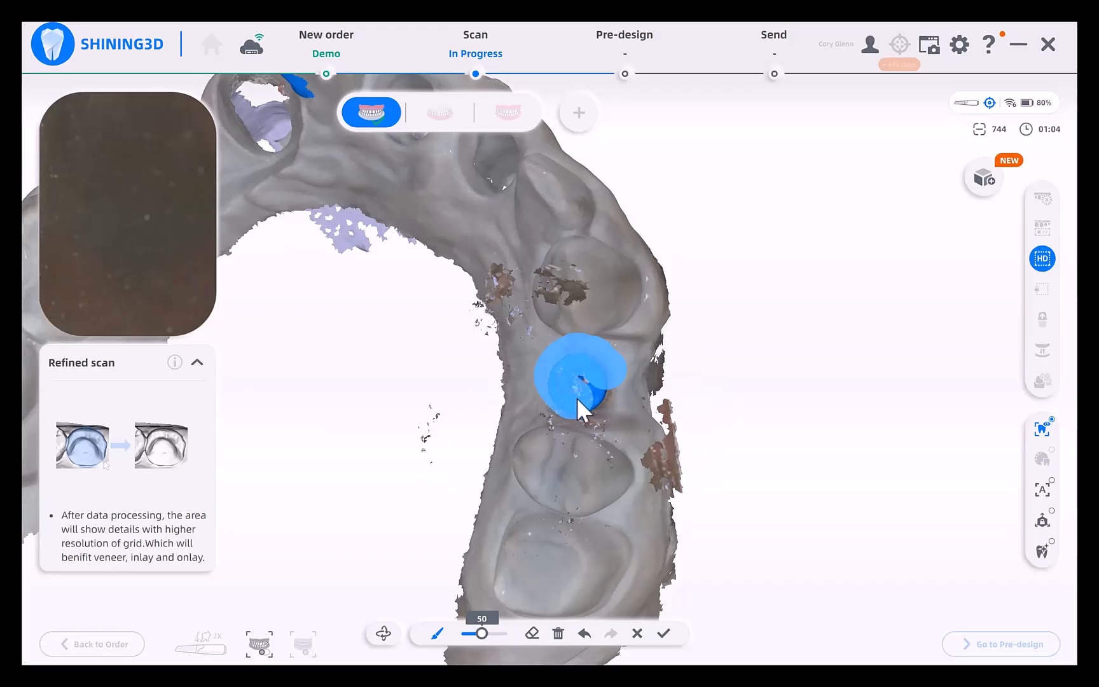
{"action": "left_click_drag", "start_coordinate": [594, 368], "coordinate": [557, 376]}
{"action": "mouse_move", "coordinate": [557, 377]}
{"action": "right_mouse_down"}
{"action": "mouse_move", "coordinate": [564, 487]}
{"action": "mouse_move", "coordinate": [588, 490]}
{"action": "mouse_move", "coordinate": [677, 252]}
{"action": "mouse_move", "coordinate": [611, 232]}
{"action": "right_mouse_up"}
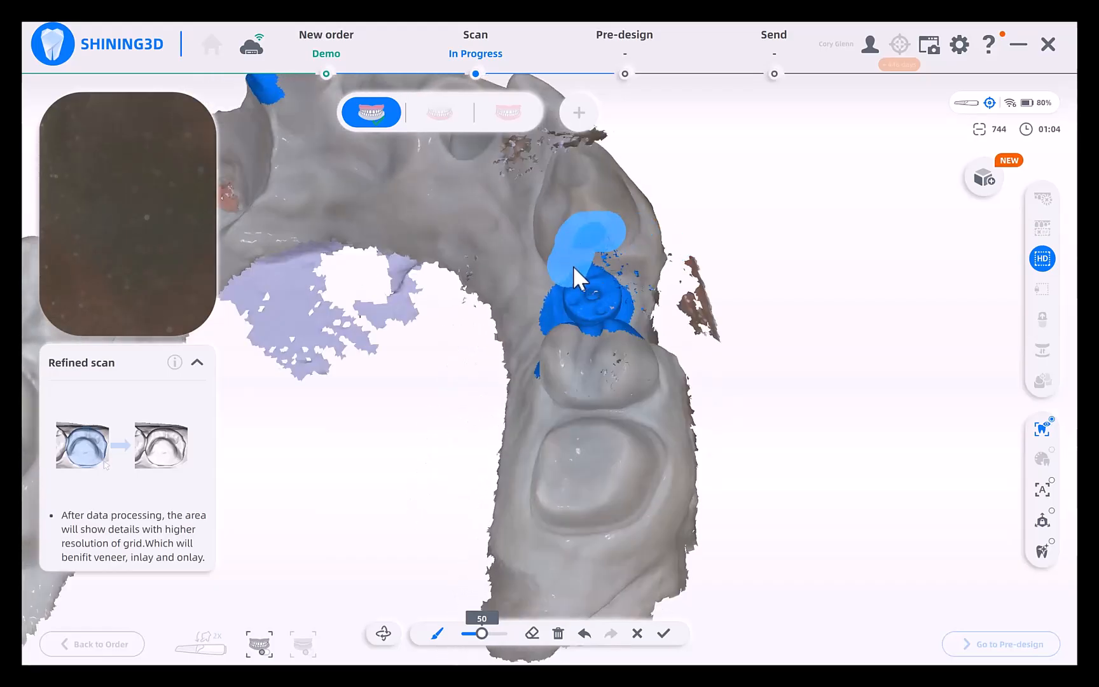
{"action": "scroll", "coordinate": [667, 359], "scroll_direction": "down", "scroll_amount": 3}
{"action": "right_click_drag", "start_coordinate": [684, 430], "coordinate": [694, 390]}
{"action": "scroll", "coordinate": [598, 437], "scroll_direction": "down", "scroll_amount": 3}
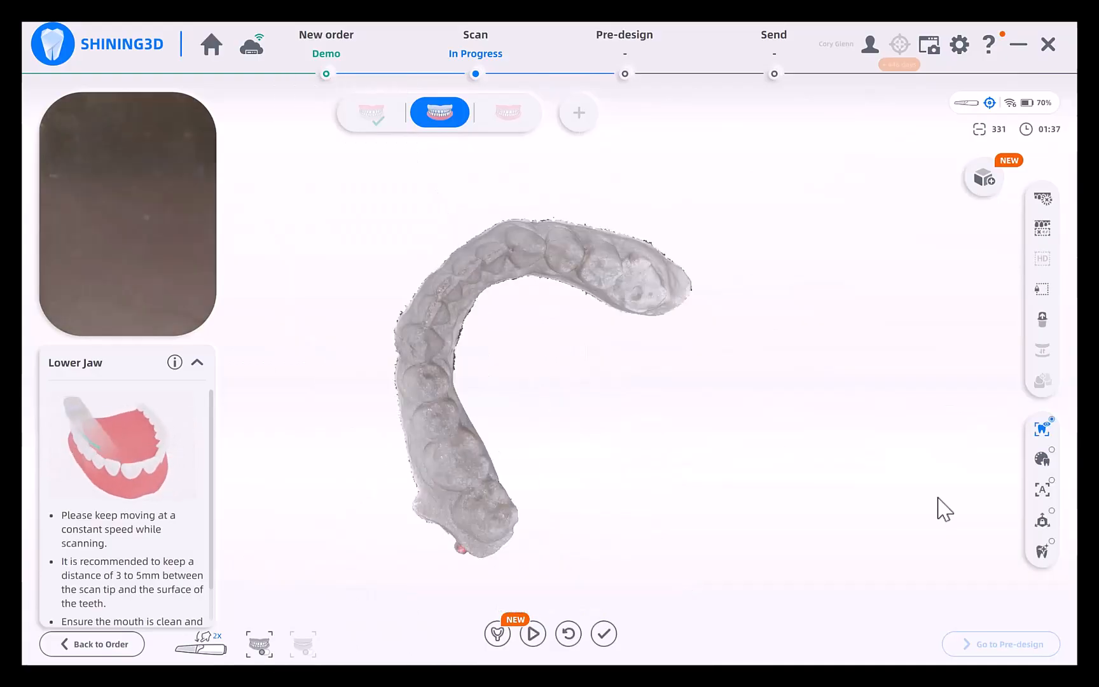
Finish the lower jaw scan and complete the bite scan relating both jaws.
{"action": "left_click", "coordinate": [604, 634]}
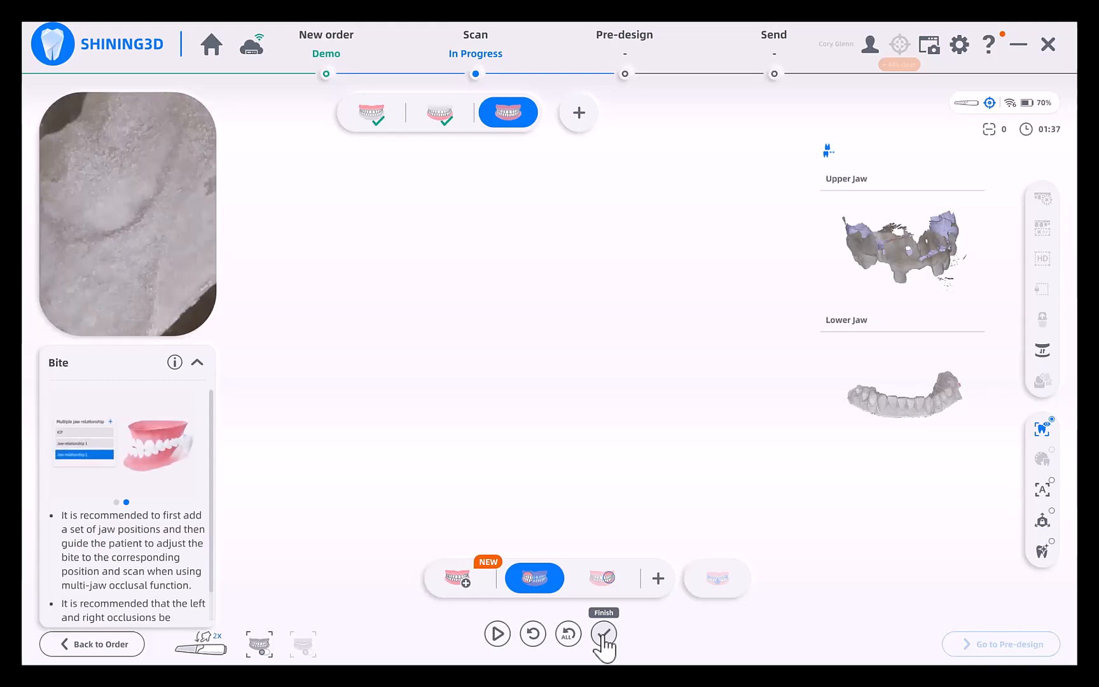
{"action": "left_click", "coordinate": [603, 635]}
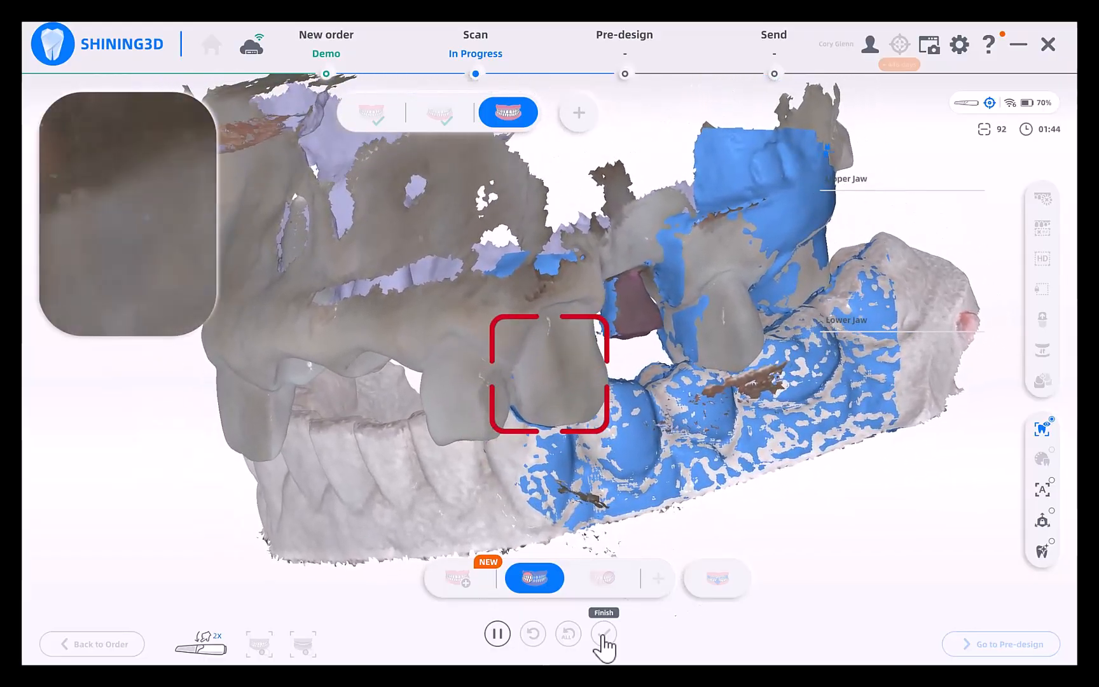
{"action": "left_click", "coordinate": [604, 634]}
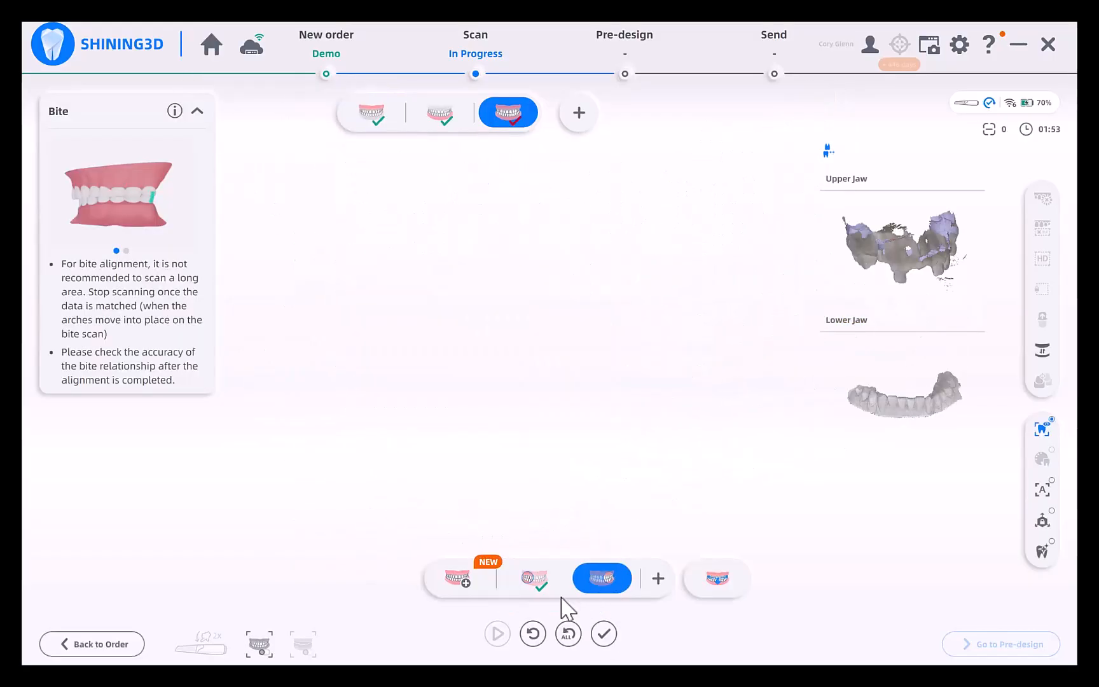
{"action": "left_click", "coordinate": [603, 636]}
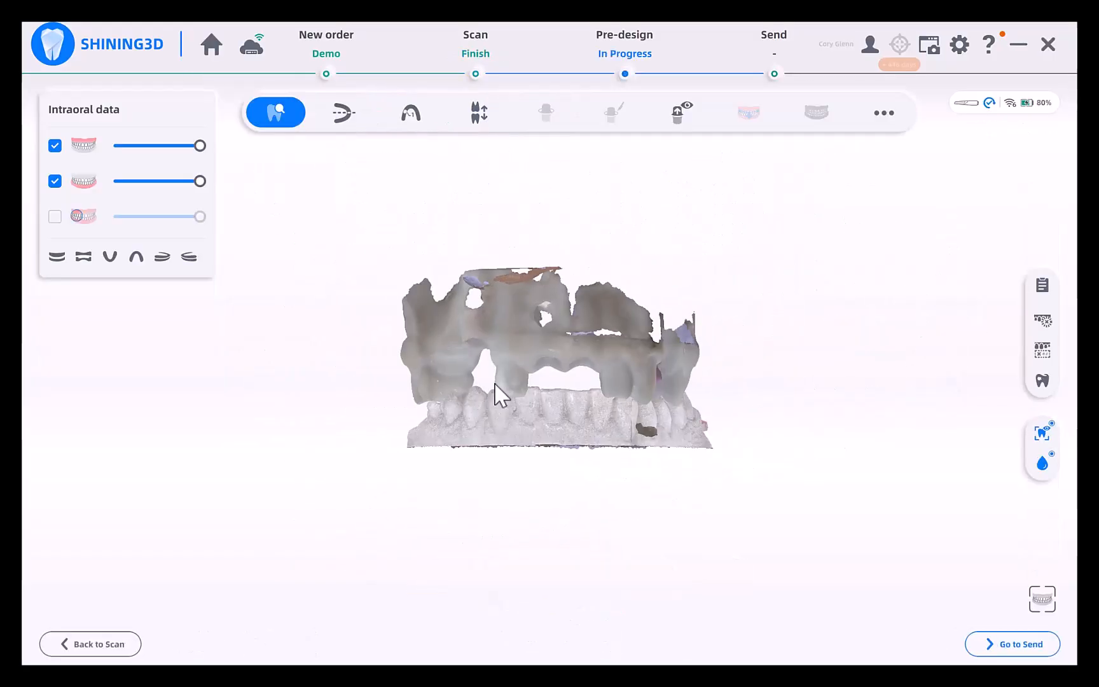
Process the jaw scans and take the case through pre-design to the send stage.
{"action": "left_click", "coordinate": [1042, 320]}
{"action": "mouse_move", "coordinate": [771, 382]}
{"action": "left_mouse_down"}
{"action": "mouse_move", "coordinate": [579, 336]}
{"action": "mouse_move", "coordinate": [576, 289]}
{"action": "left_mouse_up"}
{"action": "left_click_drag", "start_coordinate": [717, 468], "coordinate": [410, 453]}
{"action": "mouse_move", "coordinate": [596, 442]}
{"action": "right_mouse_down"}
{"action": "mouse_move", "coordinate": [569, 402]}
{"action": "mouse_move", "coordinate": [598, 433]}
{"action": "right_mouse_up"}
{"action": "left_click", "coordinate": [650, 634]}
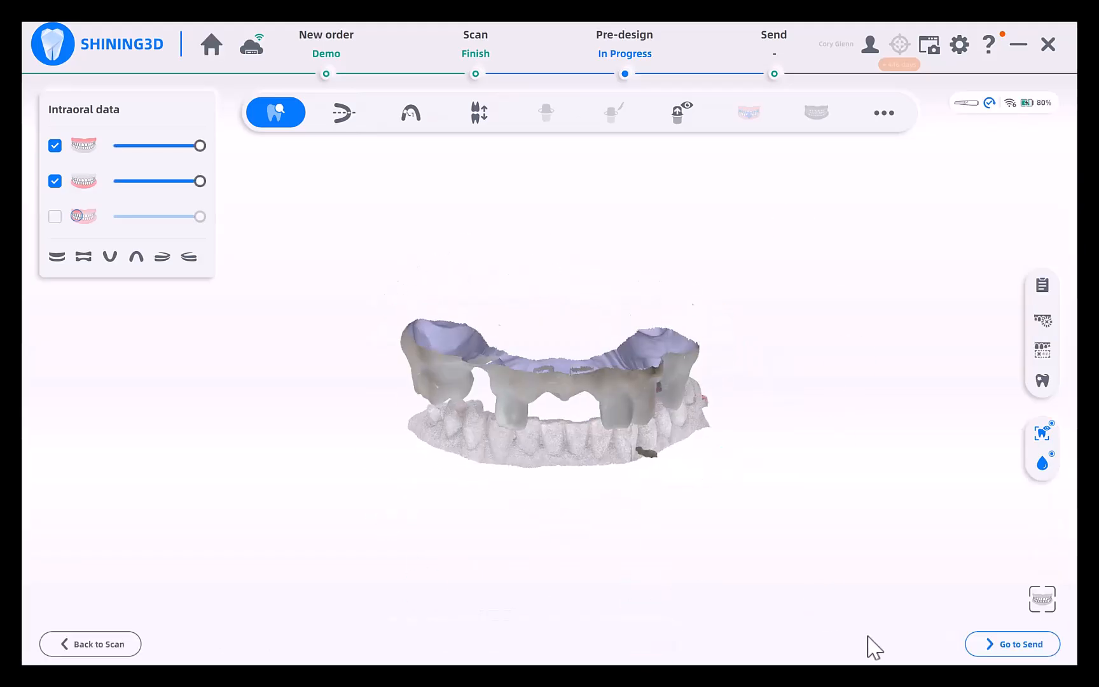
{"action": "left_click", "coordinate": [1011, 644]}
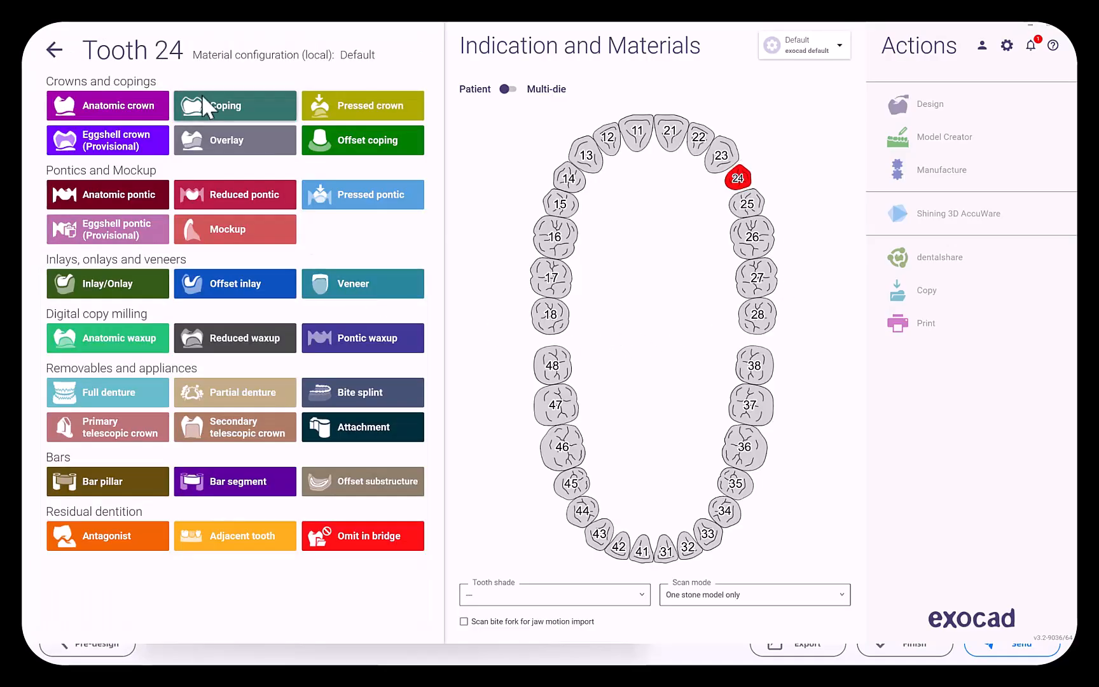
In exocad, define tooth 24 as a screw-retained zirconia anatomic crown and tooth 34 as a healthy antagonist.
{"action": "left_click", "coordinate": [119, 107]}
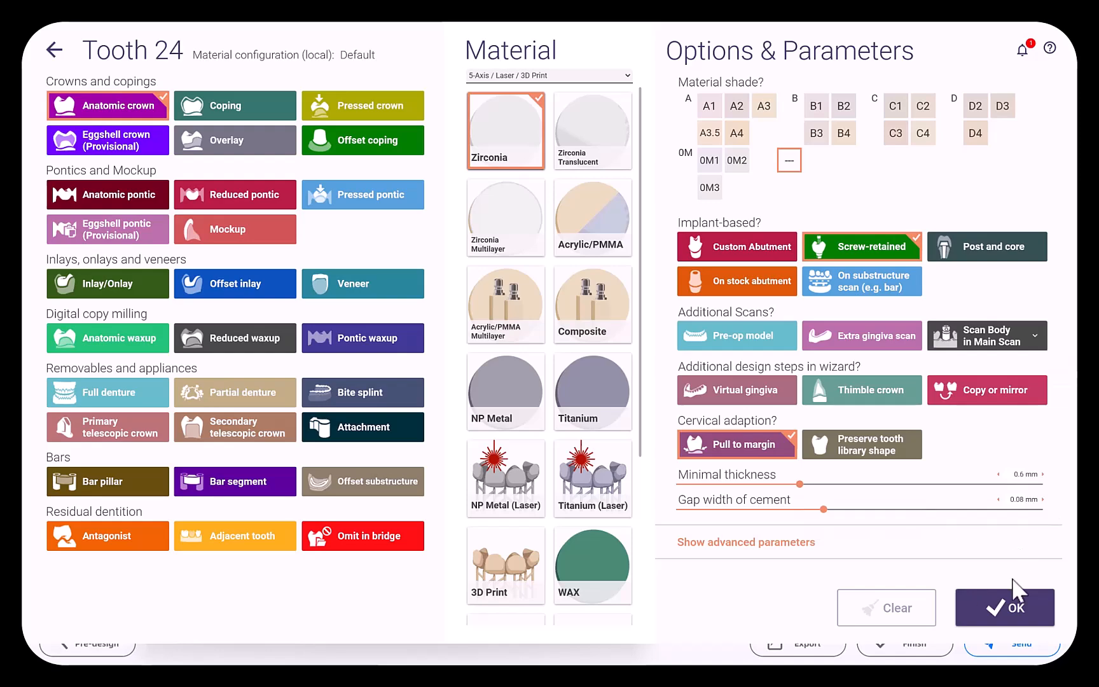
{"action": "left_click", "coordinate": [1029, 612]}
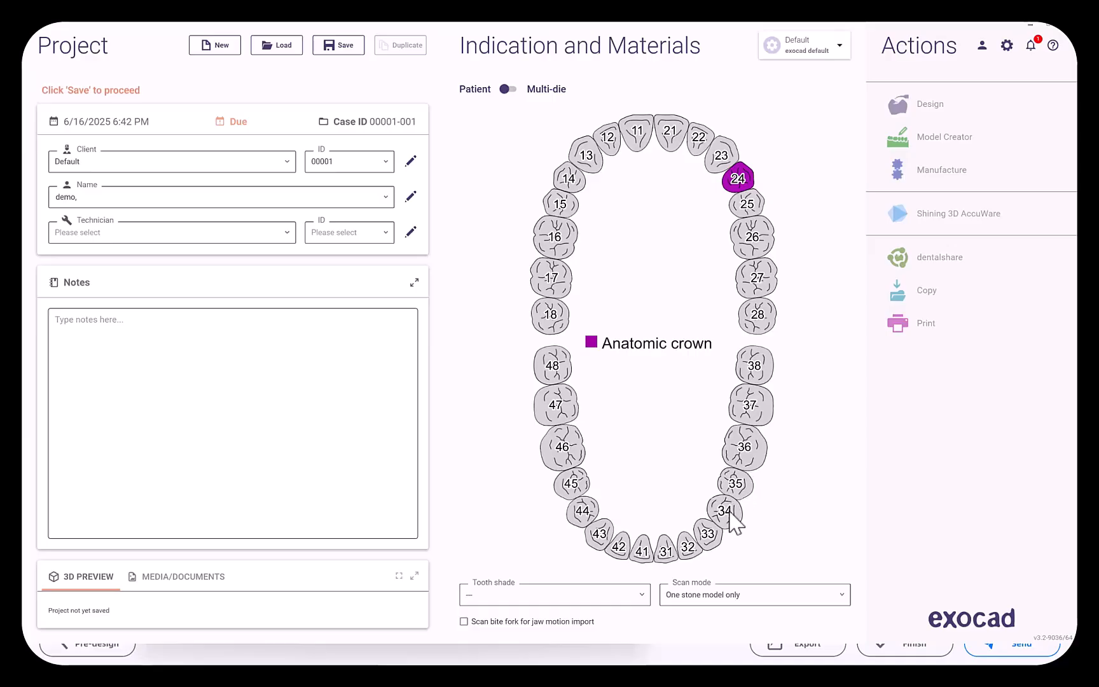
{"action": "left_click", "coordinate": [156, 538]}
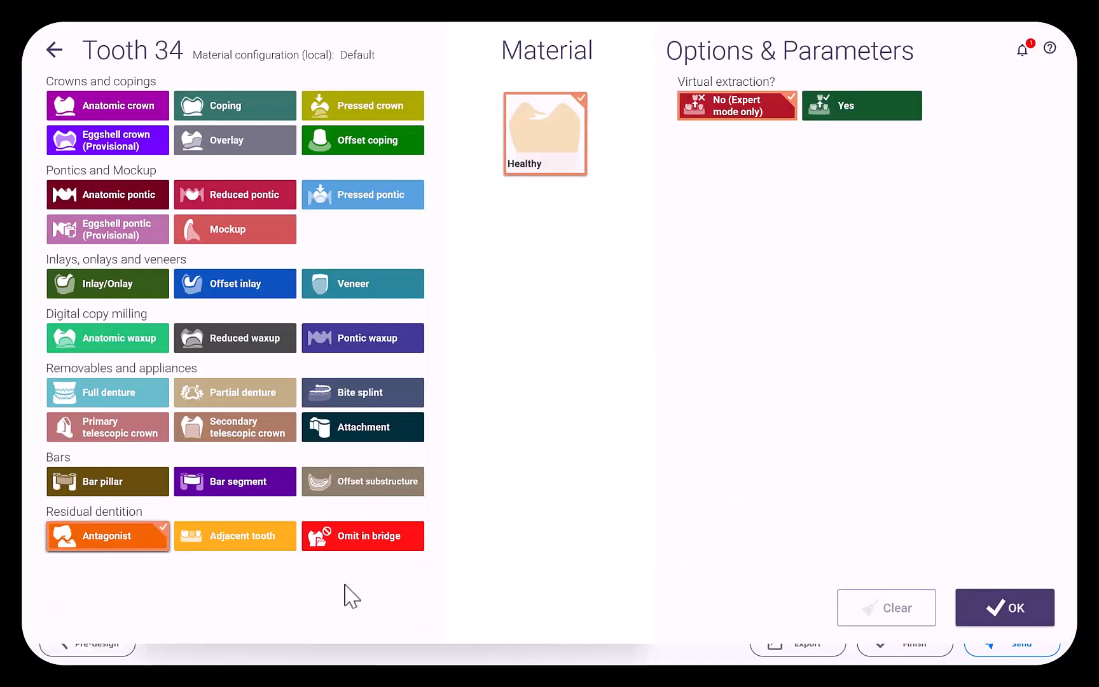
{"action": "left_click", "coordinate": [999, 621]}
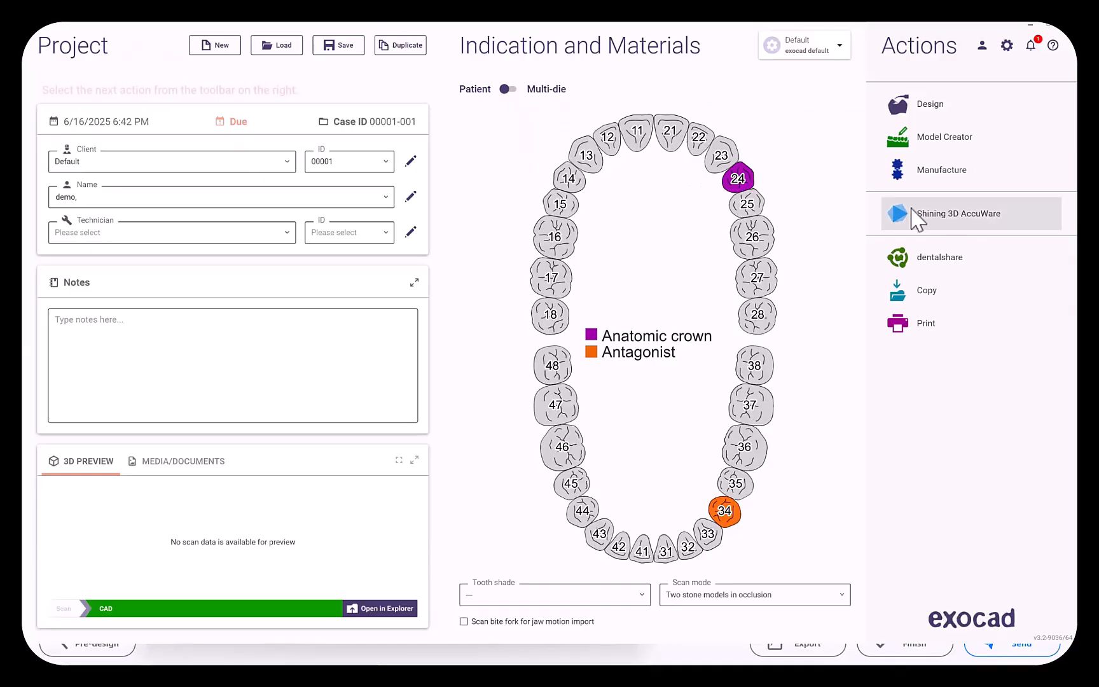
Start the design and load "Upper with scannable healing abut" as the jaw scan and the lower jaw file as the antagonist.
{"action": "left_click", "coordinate": [935, 135]}
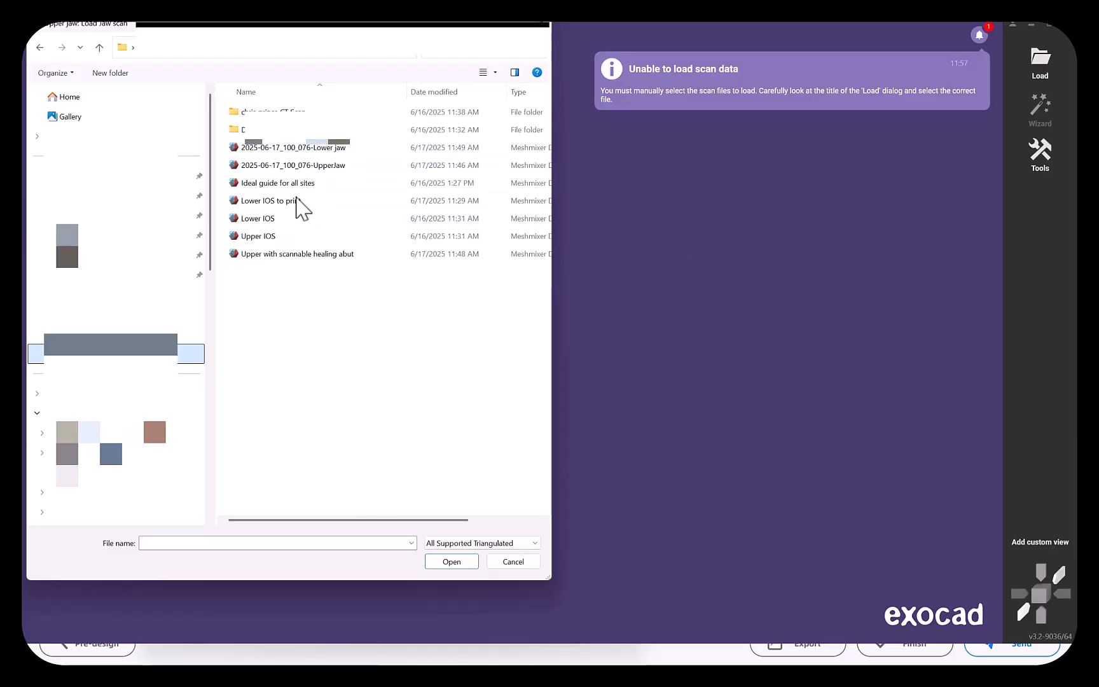
{"action": "double_click", "coordinate": [299, 254]}
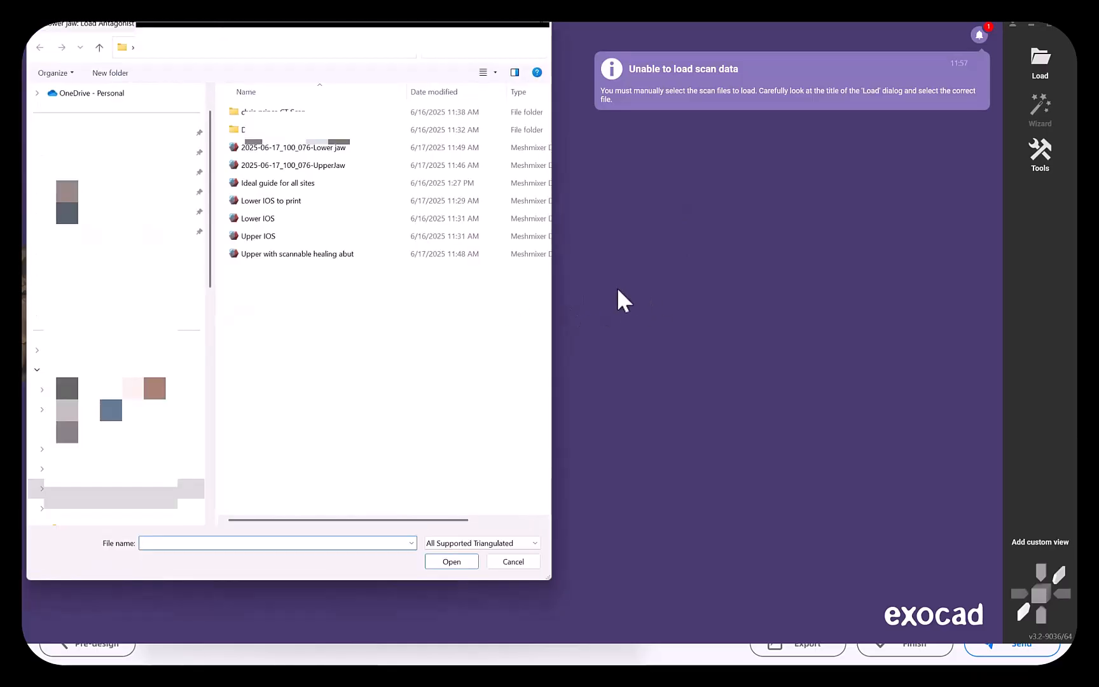
{"action": "double_click", "coordinate": [344, 147]}
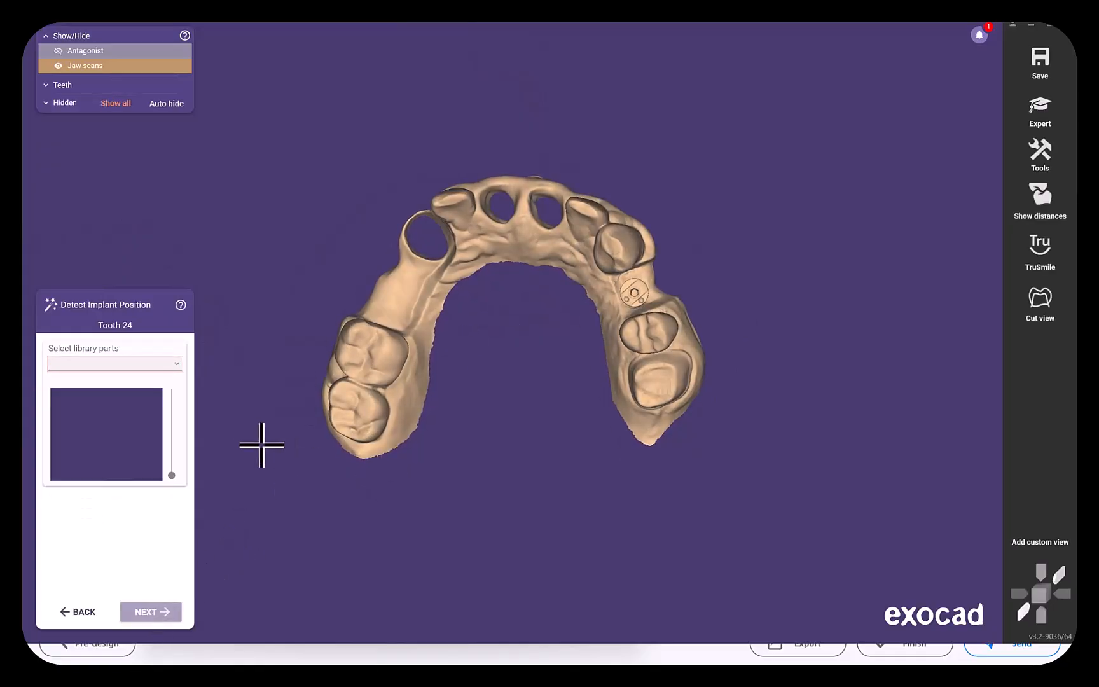
Choose BlueSkyBio - BIOMax_NP FDA with Indexed Healing Abutment D4.8 H5.0 and the 1.8mm collar Standard SKY-Base Abutment, accepting the unofficial library.
{"action": "left_click", "coordinate": [174, 366]}
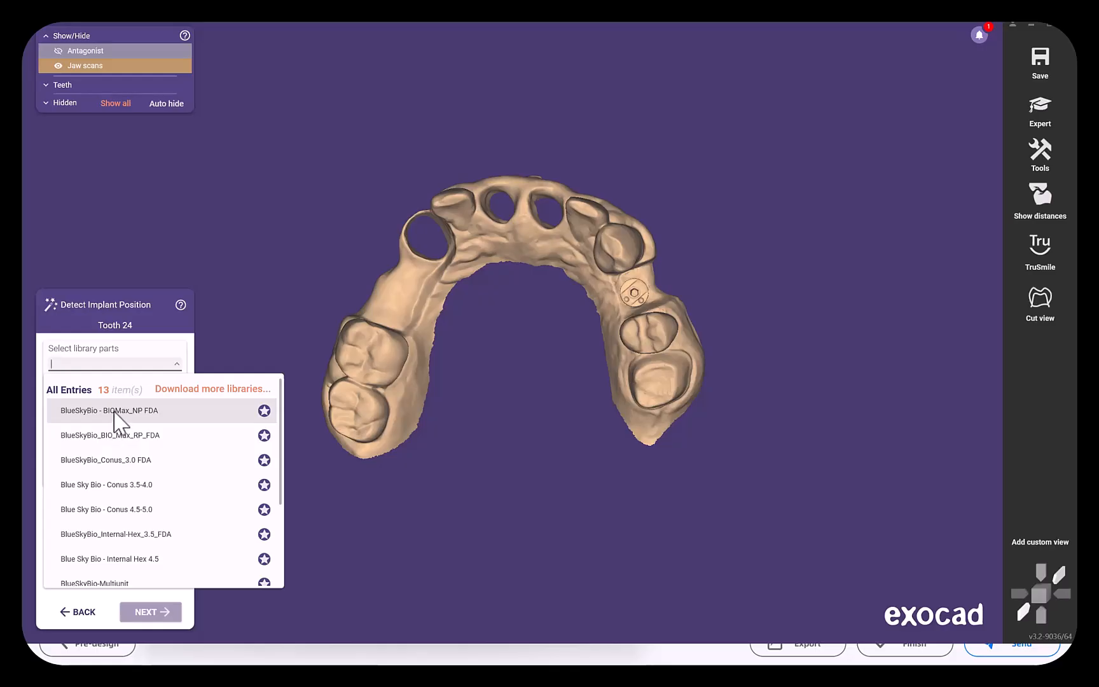
{"action": "left_click", "coordinate": [122, 381]}
{"action": "scroll", "coordinate": [134, 499], "scroll_direction": "down", "scroll_amount": 5}
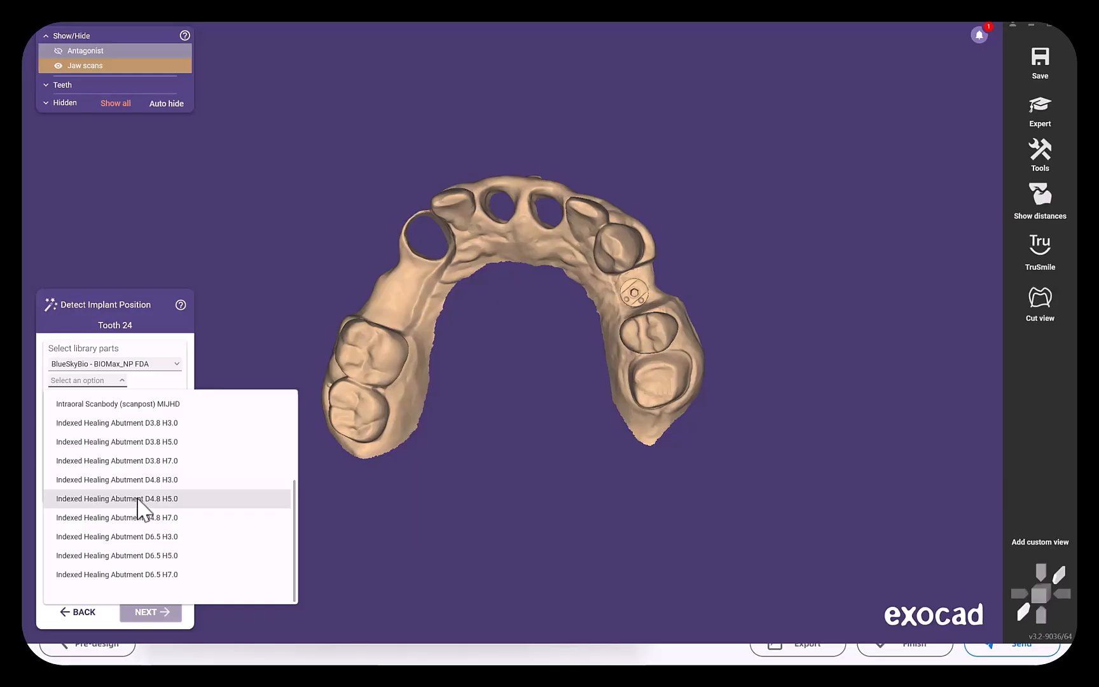
{"action": "left_click", "coordinate": [138, 499]}
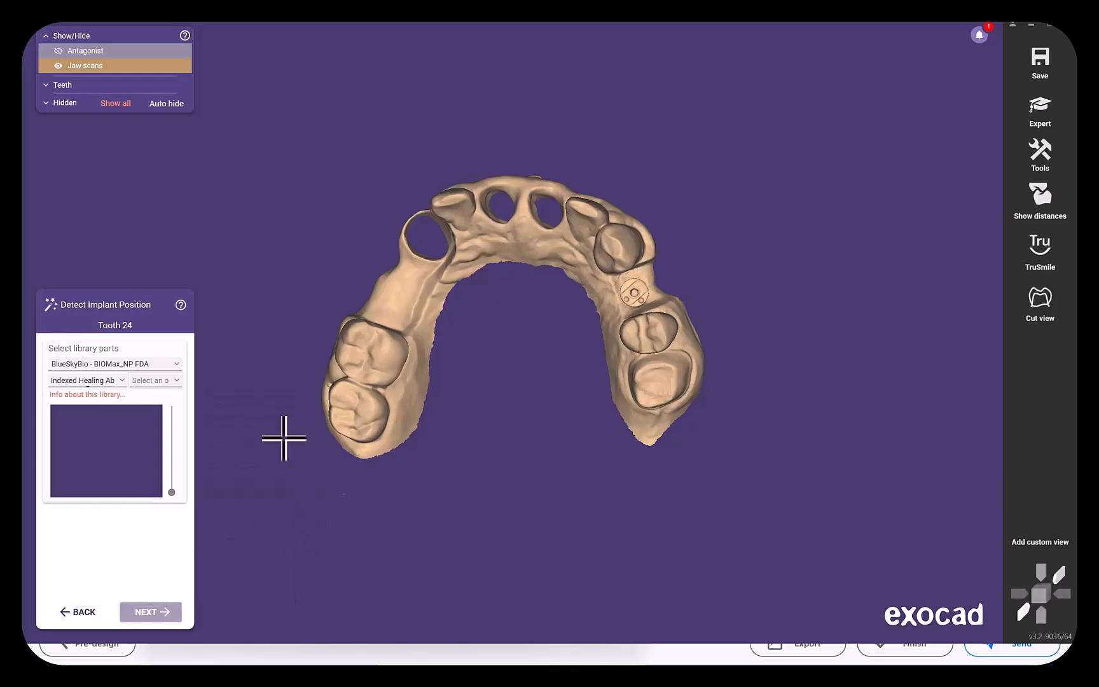
{"action": "left_click", "coordinate": [177, 380]}
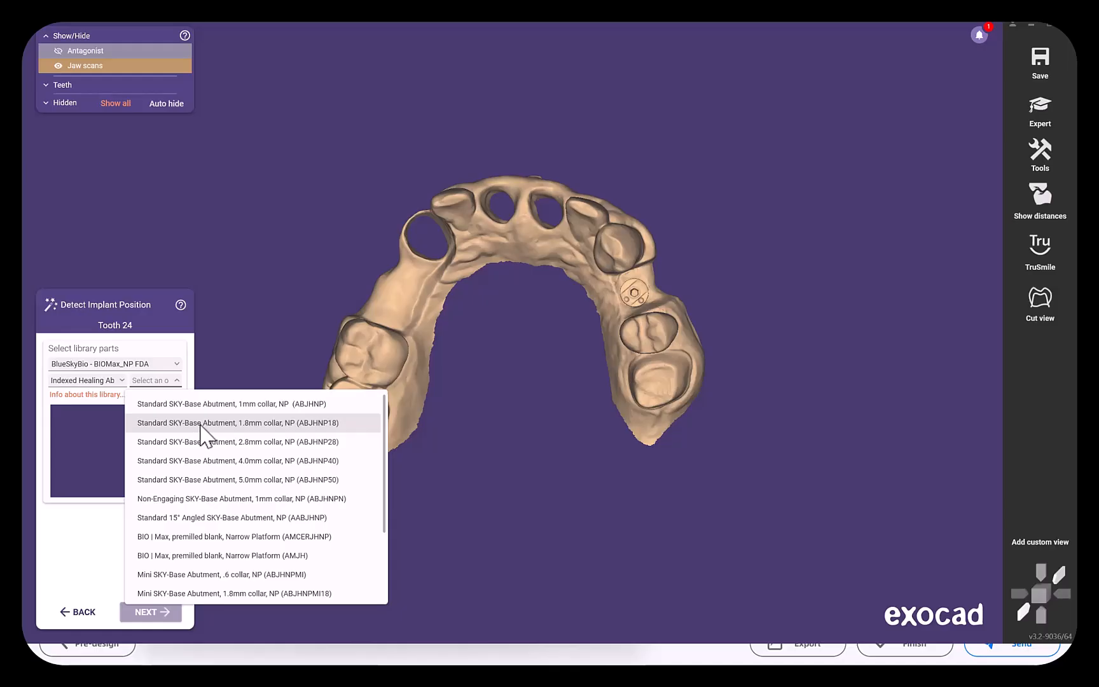
{"action": "left_click", "coordinate": [203, 424]}
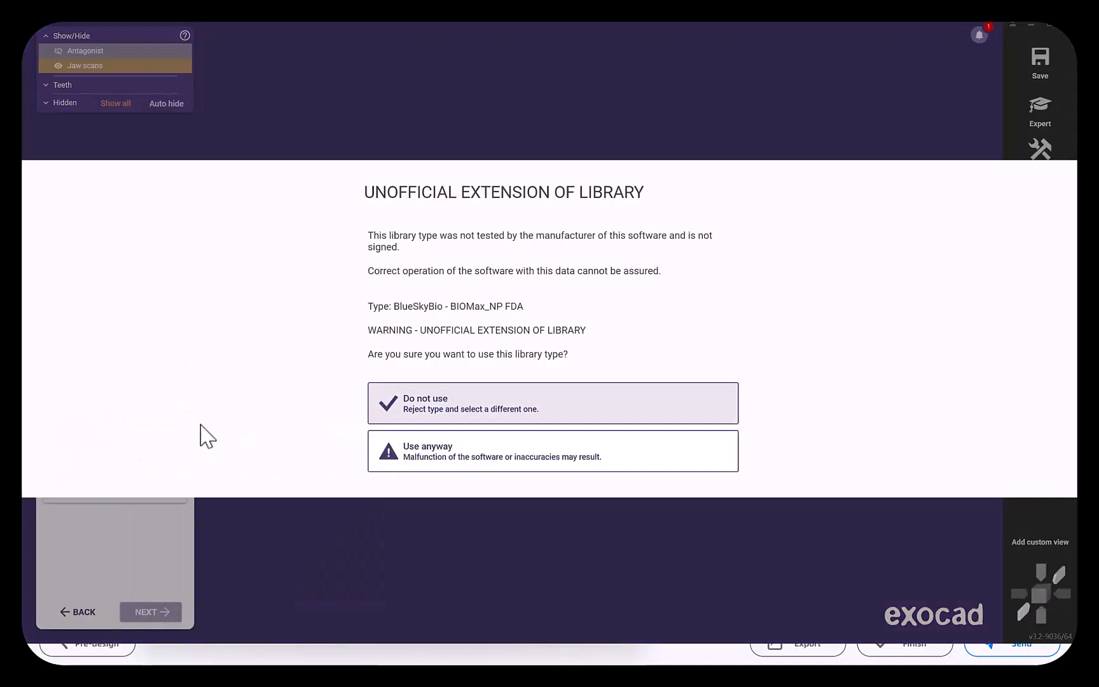
{"action": "left_click", "coordinate": [405, 457]}
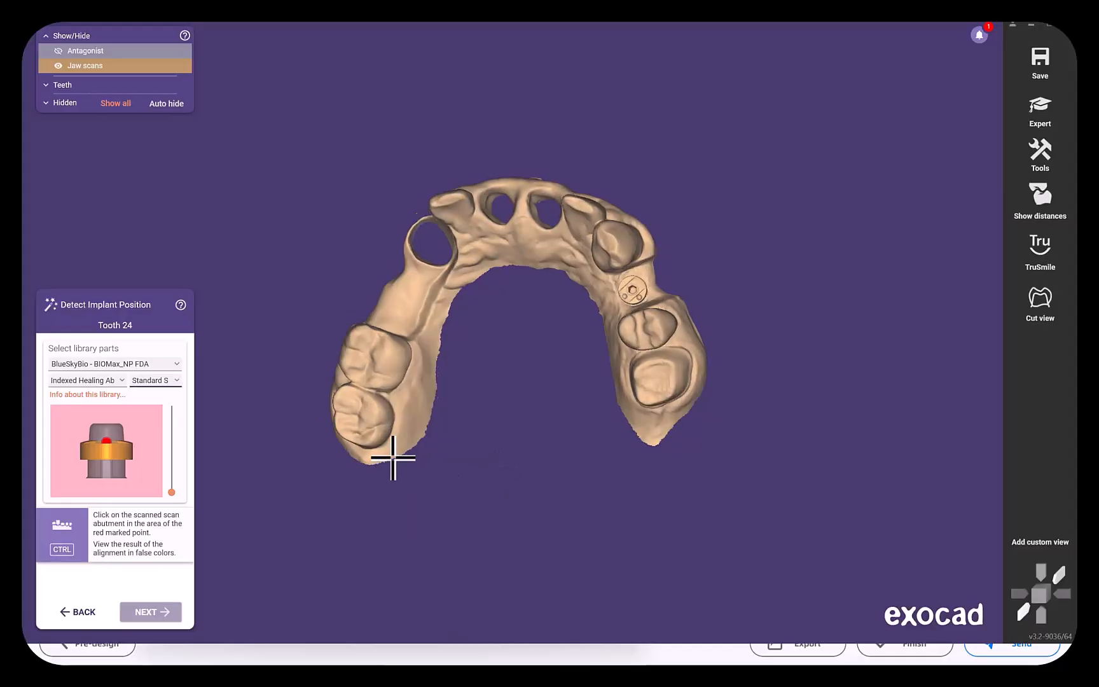
Align the library healing abutment to the scanned abutment at tooth 24 by picking the spot matching the red marked point.
{"action": "left_click_drag", "start_coordinate": [49, 417], "coordinate": [137, 439]}
{"action": "right_click_drag", "start_coordinate": [326, 436], "coordinate": [524, 422]}
{"action": "scroll", "coordinate": [525, 421], "scroll_direction": "up", "scroll_amount": 5}
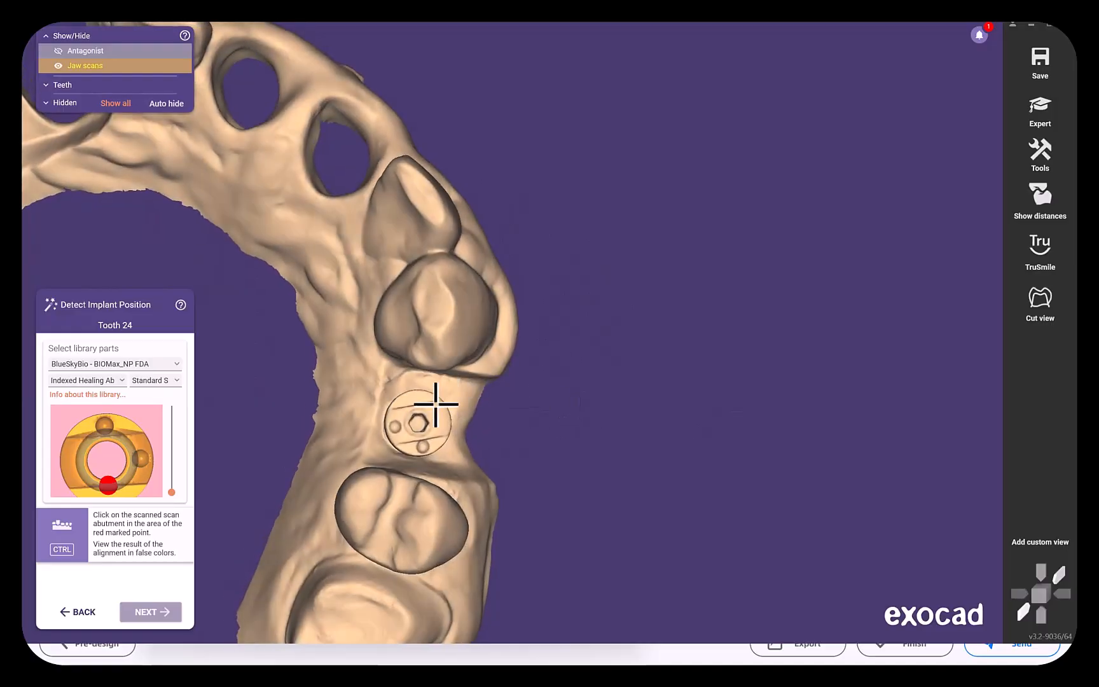
{"action": "left_click", "coordinate": [415, 406]}
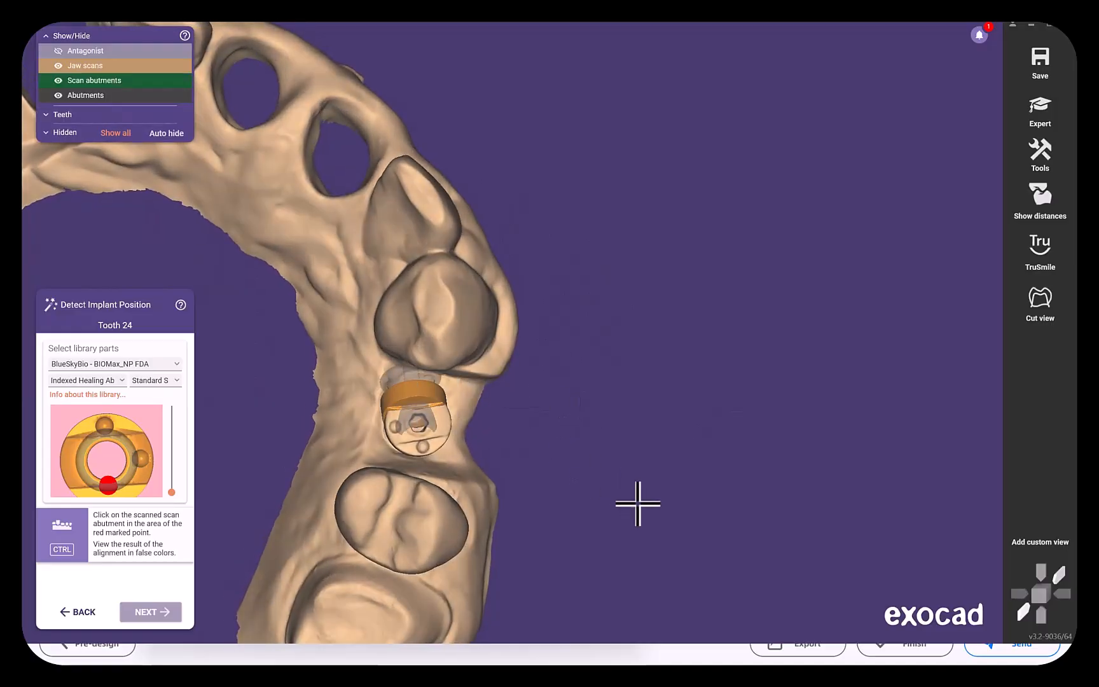
{"action": "scroll", "coordinate": [506, 452], "scroll_direction": "up", "scroll_amount": 2}
{"action": "right_click_drag", "start_coordinate": [476, 468], "coordinate": [639, 568]}
{"action": "right_click_drag", "start_coordinate": [628, 527], "coordinate": [650, 490]}
{"action": "left_click", "coordinate": [674, 446]}
{"action": "right_click_drag", "start_coordinate": [536, 528], "coordinate": [528, 509]}
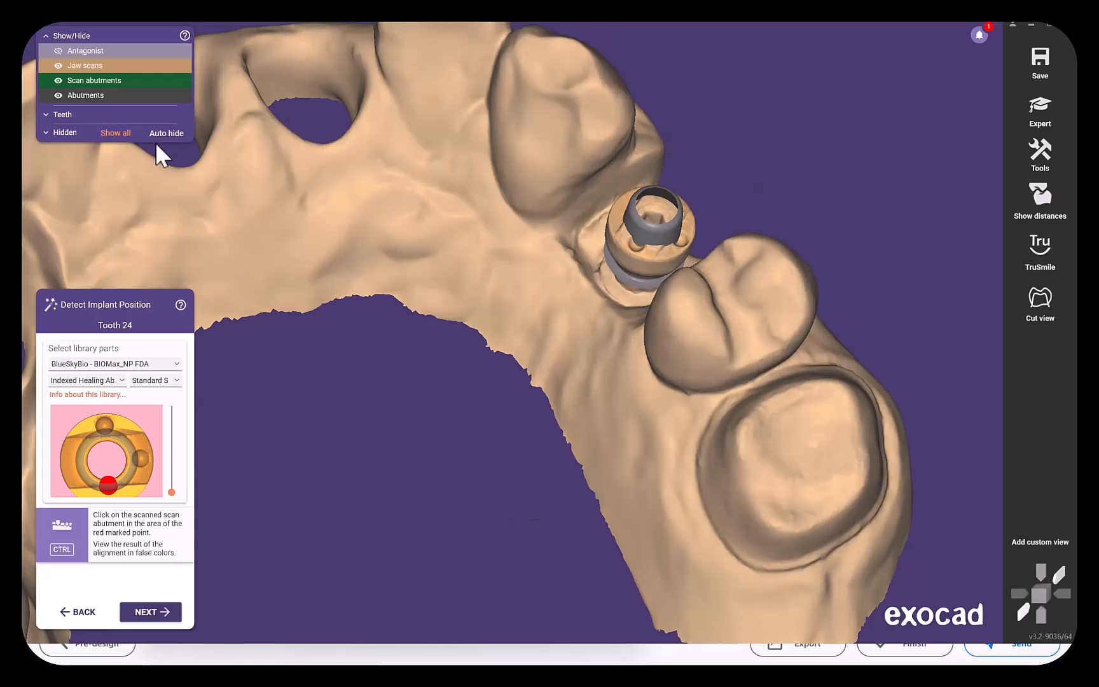
Make the jaw scan partly transparent to reveal the aligned scan abutment at tooth 24.
{"action": "left_click_drag", "start_coordinate": [198, 95], "coordinate": [379, 102]}
{"action": "scroll", "coordinate": [444, 287], "scroll_direction": "up", "scroll_amount": 4}
{"action": "right_click_drag", "start_coordinate": [480, 357], "coordinate": [480, 356]}
{"action": "left_click_drag", "start_coordinate": [171, 68], "coordinate": [263, 59]}
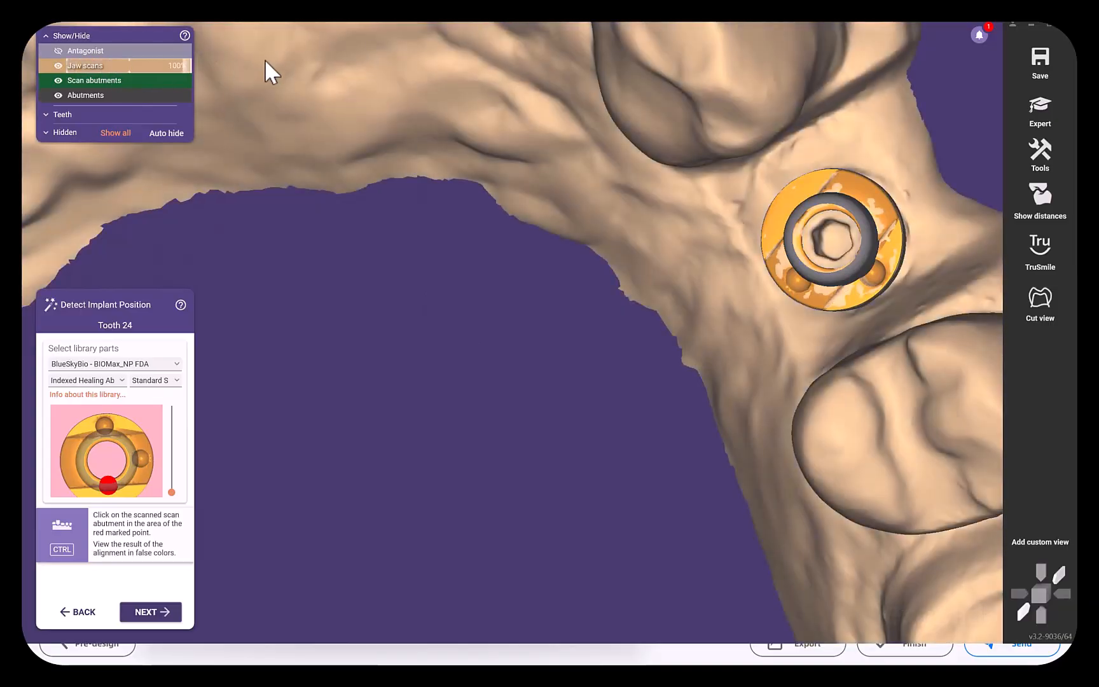
{"action": "left_click_drag", "start_coordinate": [187, 52], "coordinate": [199, 85]}
Check the fit of the aligned scan abutment and SKY-Base at tooth 24 from the side and from above.
{"action": "scroll", "coordinate": [410, 317], "scroll_direction": "down", "scroll_amount": 8}
{"action": "right_click_drag", "start_coordinate": [410, 317], "coordinate": [404, 388]}
{"action": "scroll", "coordinate": [405, 387], "scroll_direction": "up", "scroll_amount": 5}
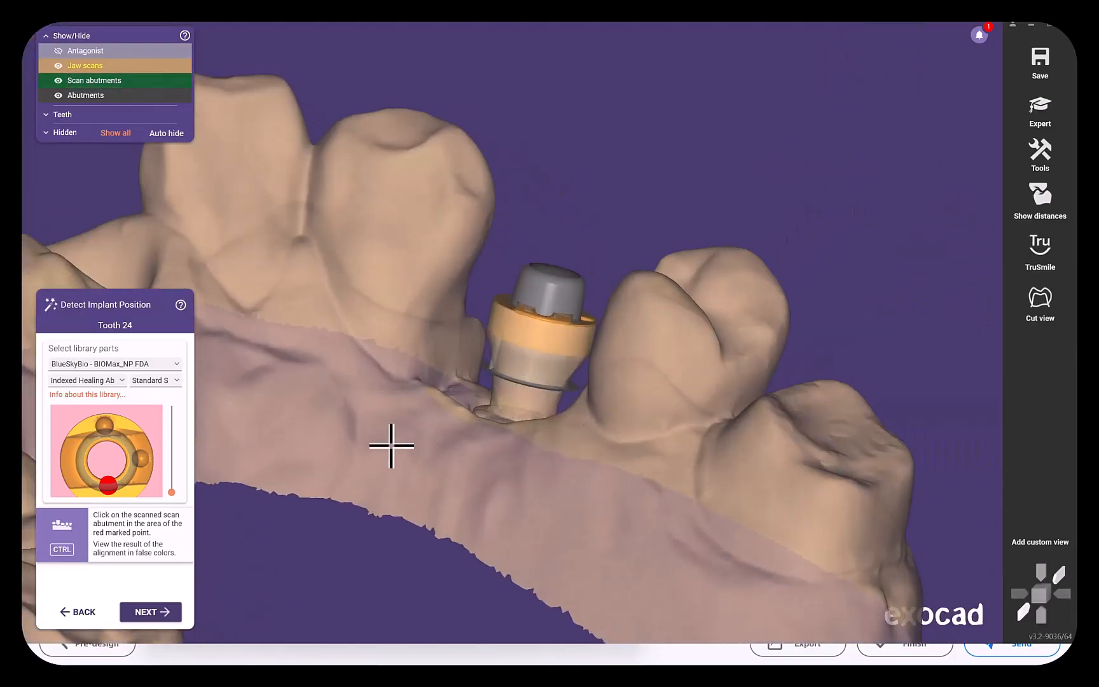
{"action": "right_click_drag", "start_coordinate": [391, 474], "coordinate": [386, 441]}
{"action": "scroll", "coordinate": [385, 441], "scroll_direction": "down", "scroll_amount": 6}
{"action": "right_click_drag", "start_coordinate": [473, 318], "coordinate": [412, 358]}
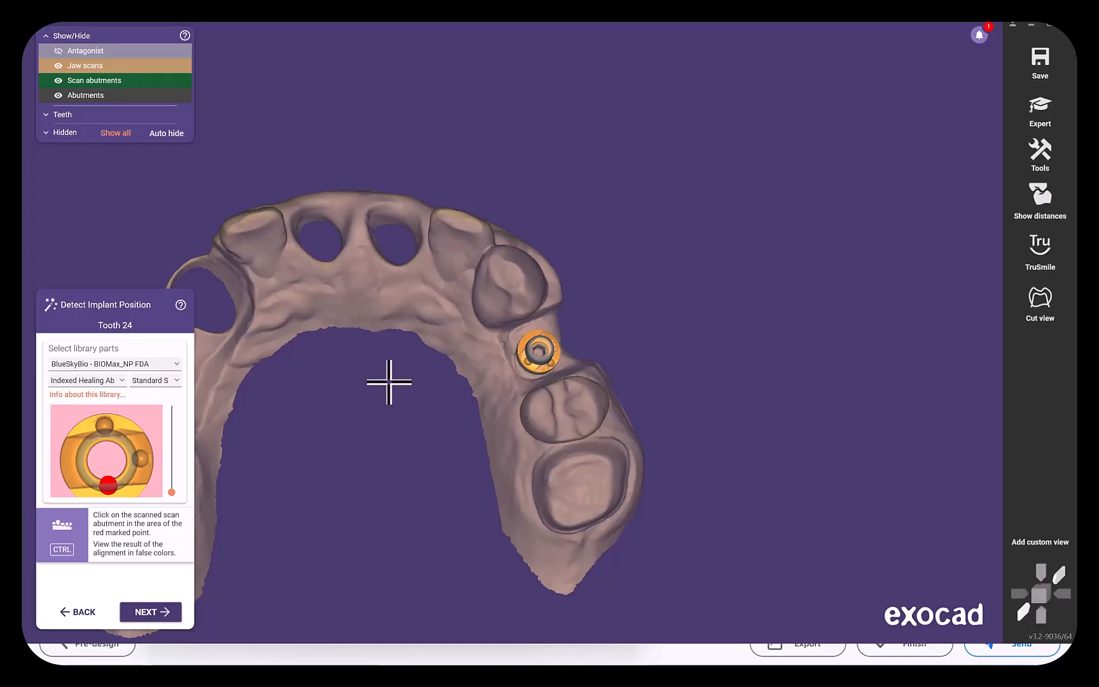
Accept the implant position for tooth 24 and view the abutment site at the emergence profile stage.
{"action": "left_click", "coordinate": [528, 366]}
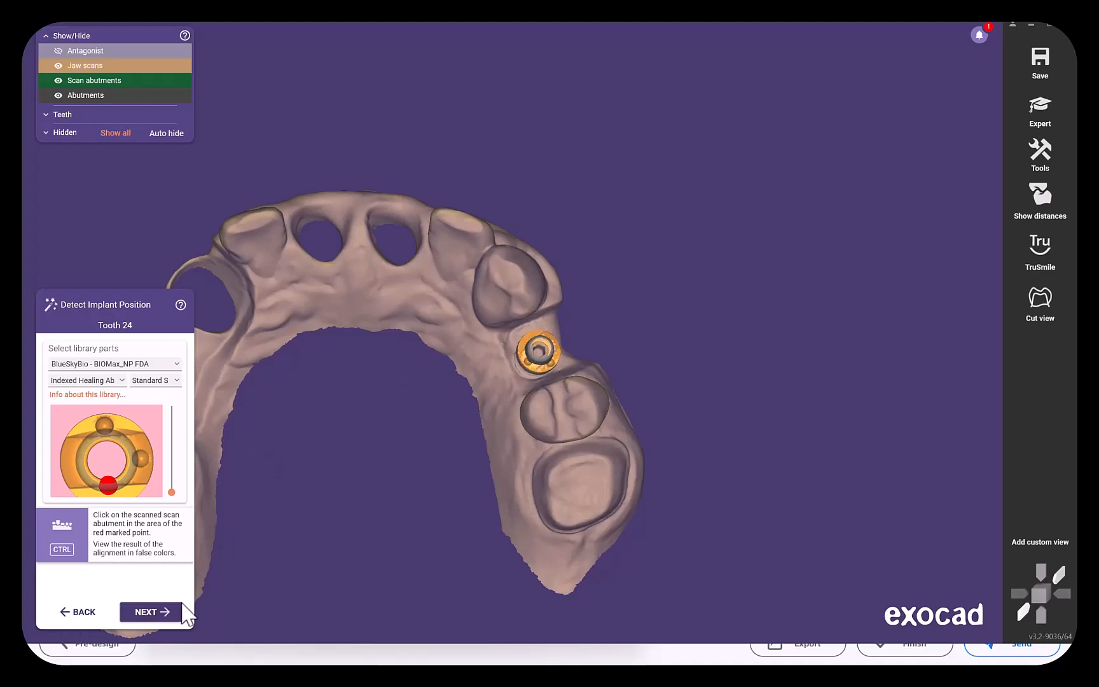
{"action": "left_click", "coordinate": [168, 614]}
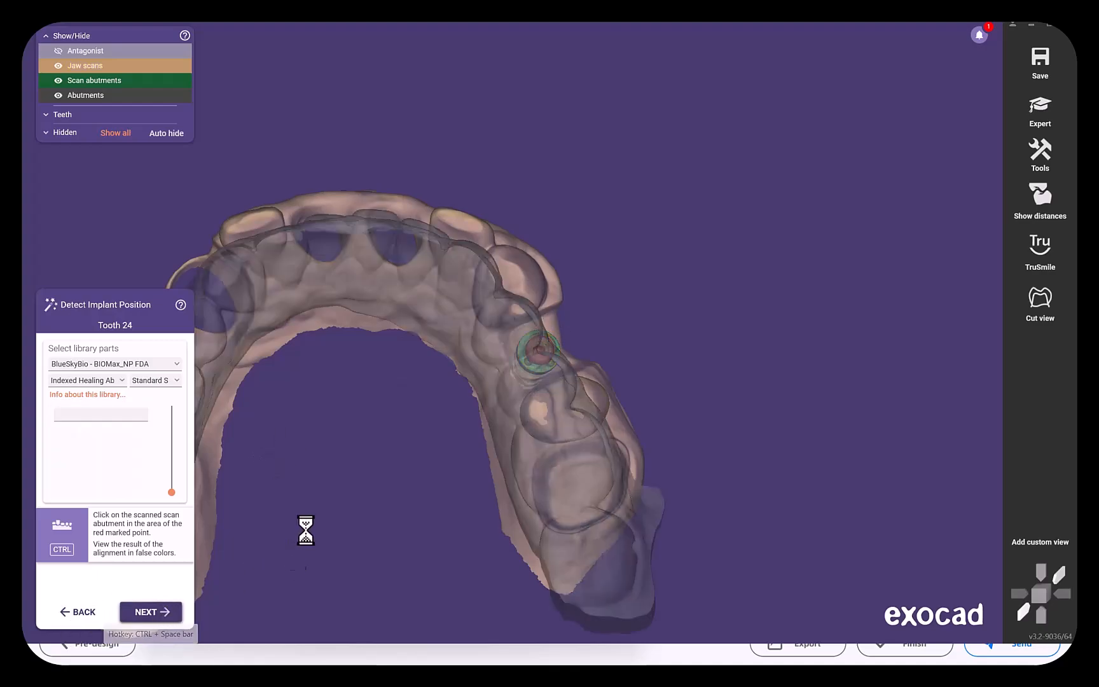
{"action": "right_click_drag", "start_coordinate": [460, 449], "coordinate": [522, 587]}
{"action": "scroll", "coordinate": [452, 430], "scroll_direction": "up", "scroll_amount": 5}
{"action": "middle_click_drag", "start_coordinate": [565, 295], "coordinate": [456, 587]}
{"action": "right_click_drag", "start_coordinate": [456, 586], "coordinate": [485, 369]}
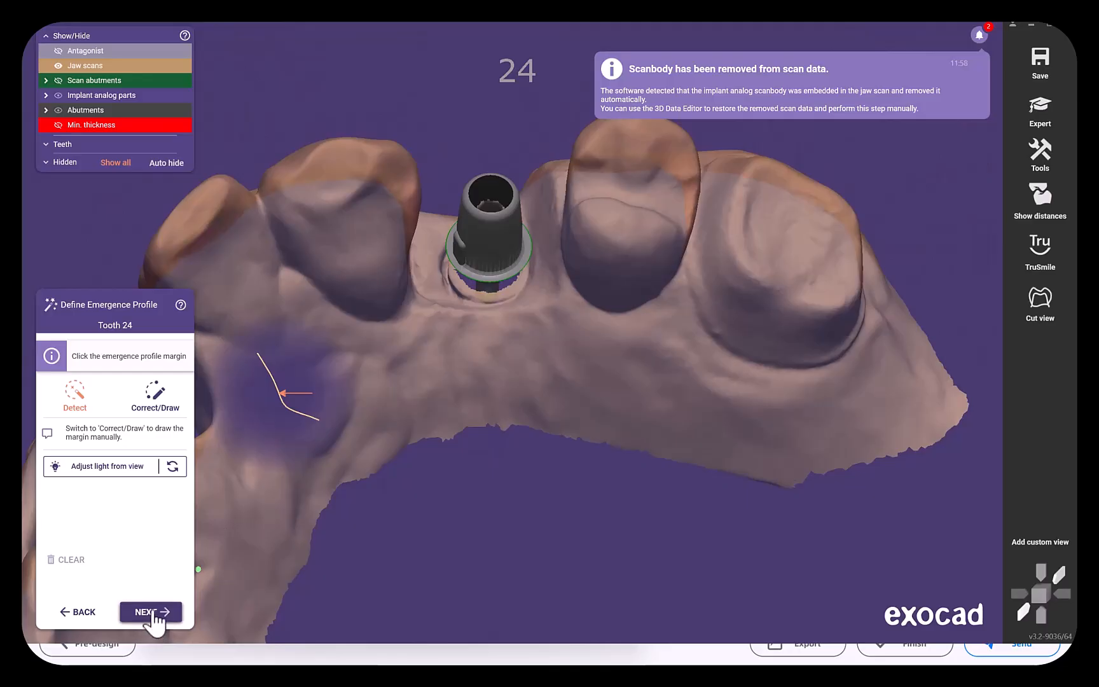
Continue from the emergence profile to model tooth placement for tooth 24 and shift its shape well towards Flat.
{"action": "left_click", "coordinate": [151, 613]}
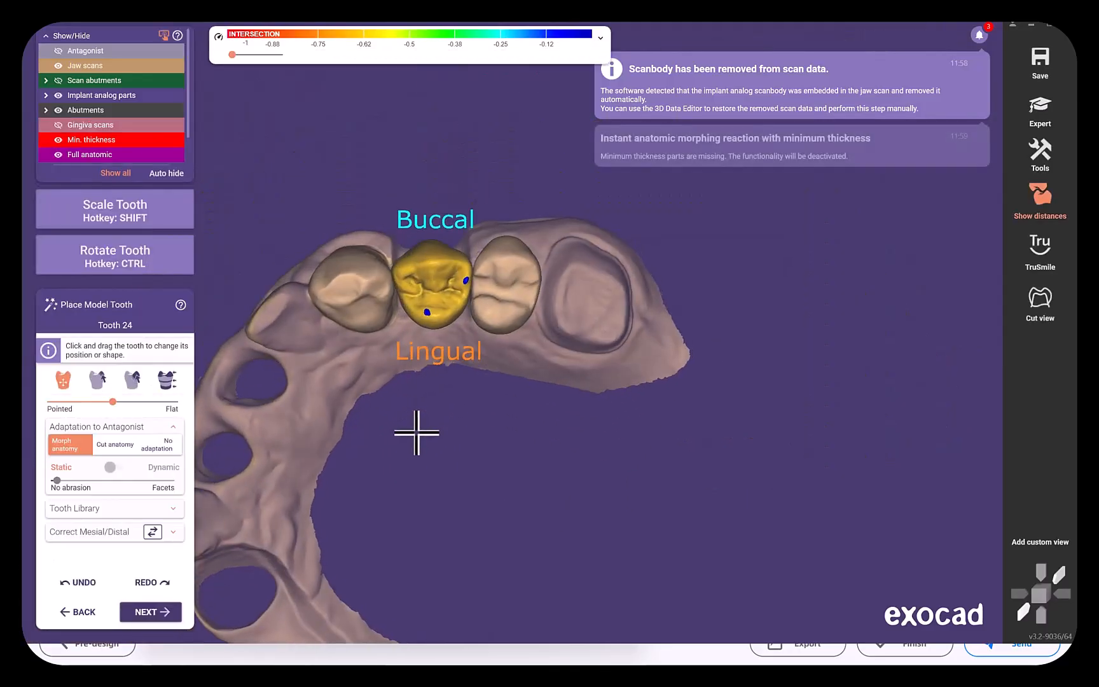
{"action": "scroll", "coordinate": [373, 503], "scroll_direction": "up", "scroll_amount": 3}
{"action": "right_click_drag", "start_coordinate": [363, 501], "coordinate": [363, 495]}
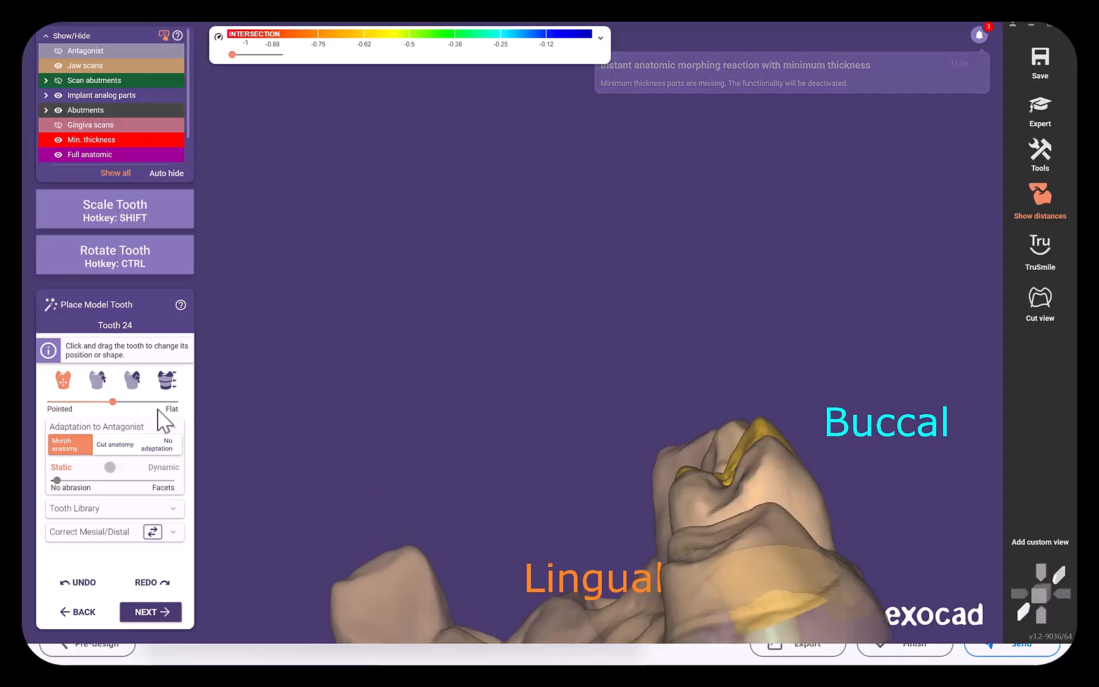
{"action": "left_click_drag", "start_coordinate": [122, 406], "coordinate": [155, 412]}
{"action": "right_click_drag", "start_coordinate": [498, 483], "coordinate": [502, 482]}
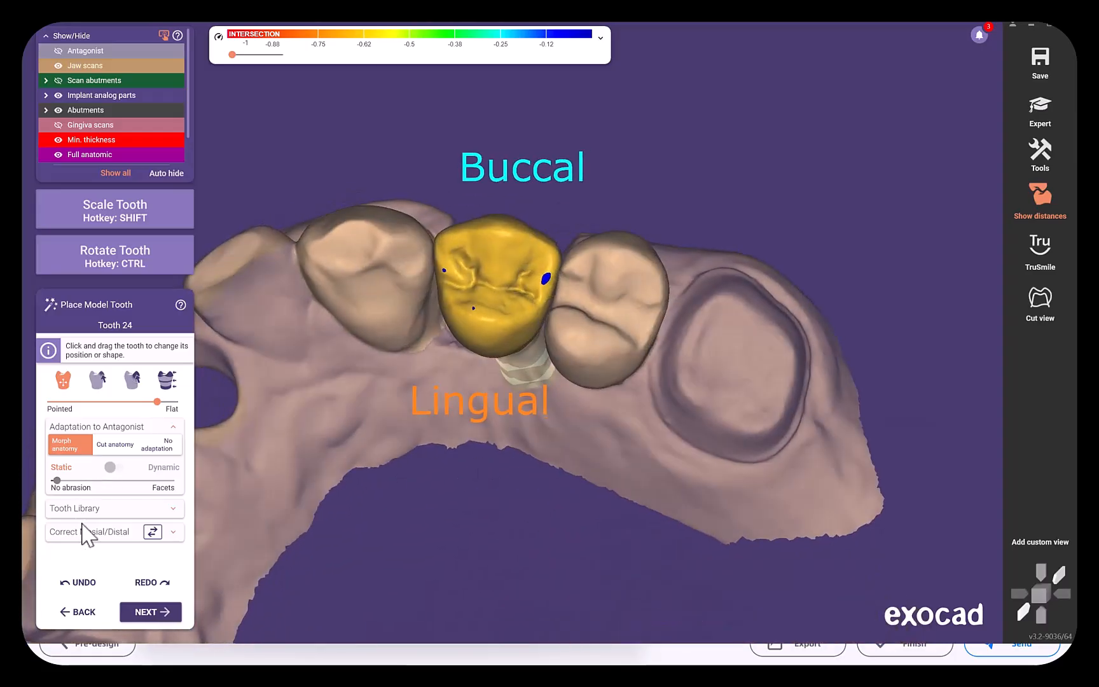
Accept the placed tooth and the default abutment bottom shape to reach the free-forming stage.
{"action": "left_click", "coordinate": [163, 612]}
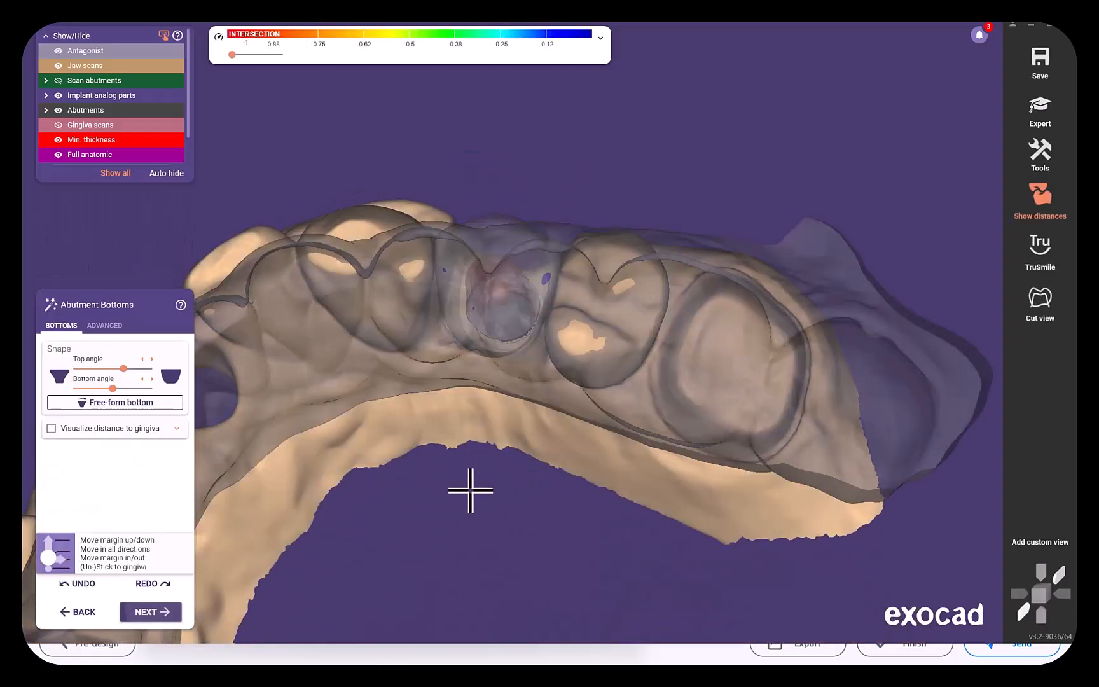
{"action": "left_click", "coordinate": [171, 612]}
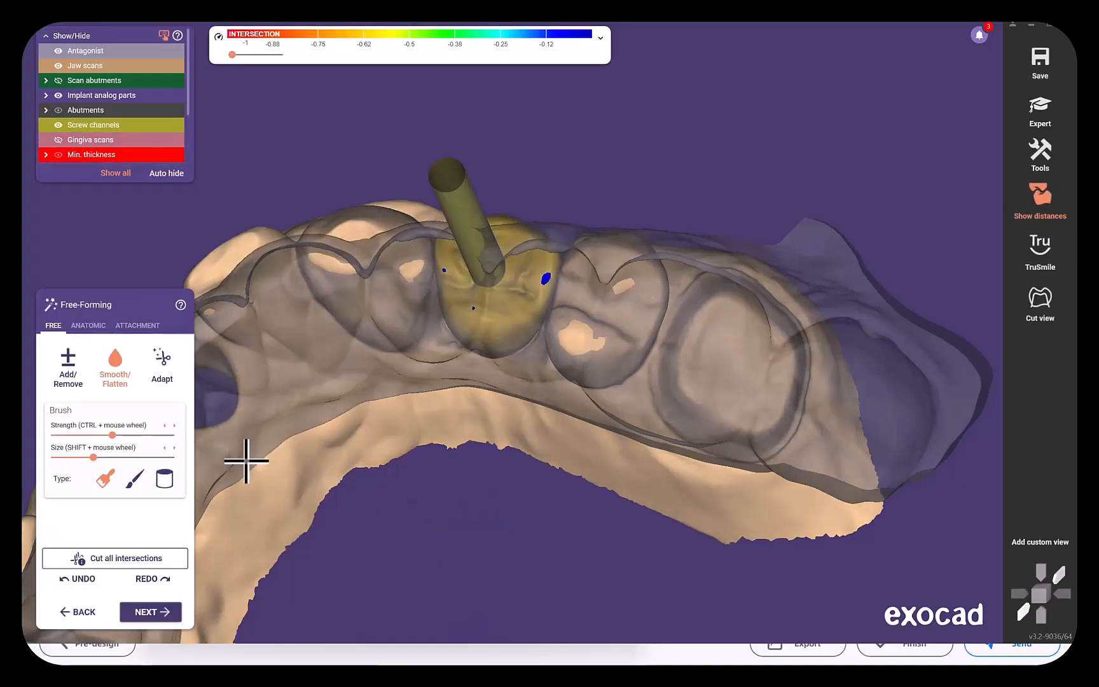
{"action": "scroll", "coordinate": [108, 122], "scroll_direction": "down", "scroll_amount": 1}
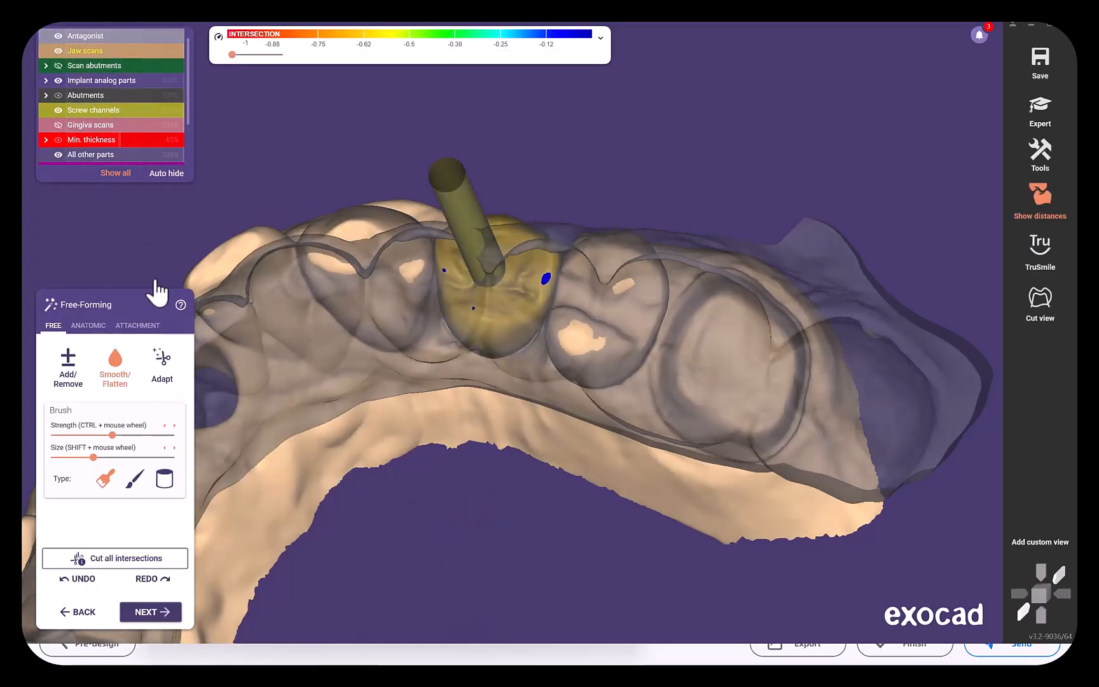
Hide the antagonist and reshape the lower proximal sides of the tooth 24 crown with the Add/Remove brush.
{"action": "left_click", "coordinate": [58, 36]}
{"action": "right_click_drag", "start_coordinate": [503, 432], "coordinate": [452, 467]}
{"action": "scroll", "coordinate": [449, 469], "scroll_direction": "up", "scroll_amount": 5}
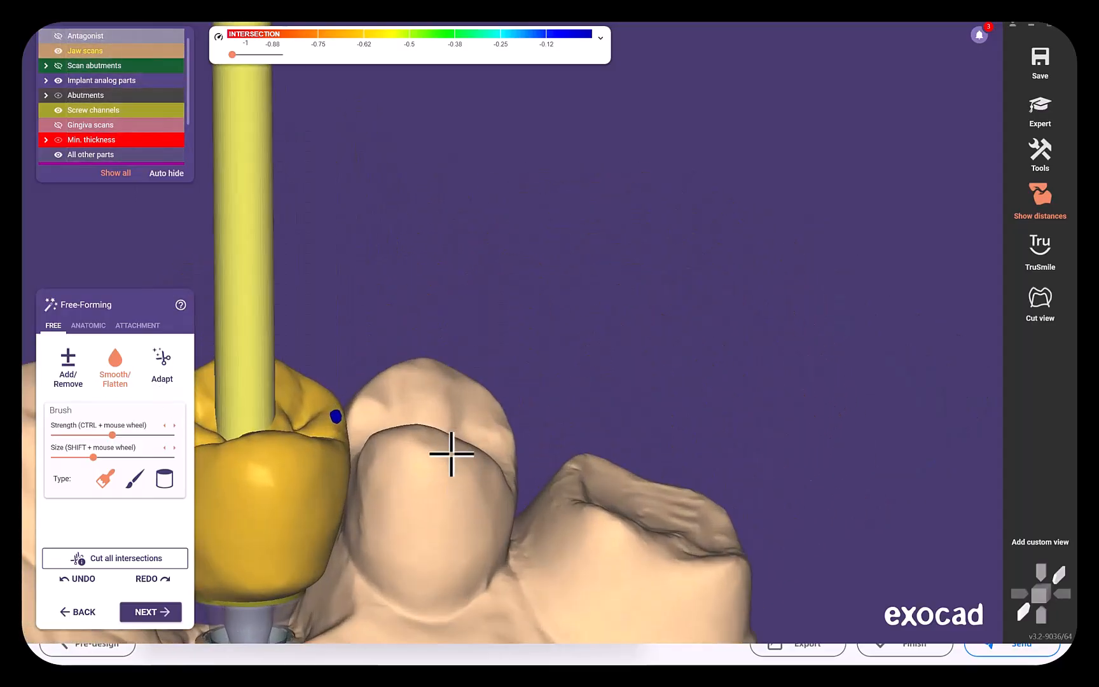
{"action": "middle_click_drag", "start_coordinate": [449, 469], "coordinate": [519, 439]}
{"action": "right_click_drag", "start_coordinate": [706, 313], "coordinate": [685, 297]}
{"action": "left_click", "coordinate": [68, 366]}
{"action": "scroll", "coordinate": [520, 530], "scroll_direction": "up", "scroll_amount": 5}
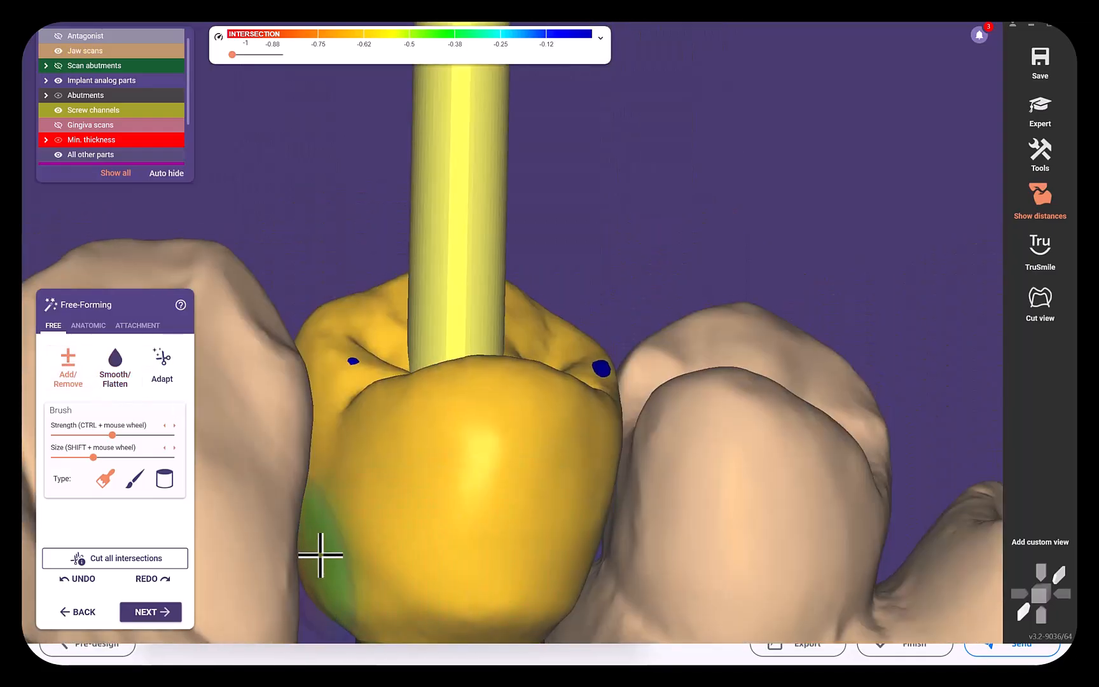
{"action": "right_click_drag", "start_coordinate": [485, 604], "coordinate": [589, 605]}
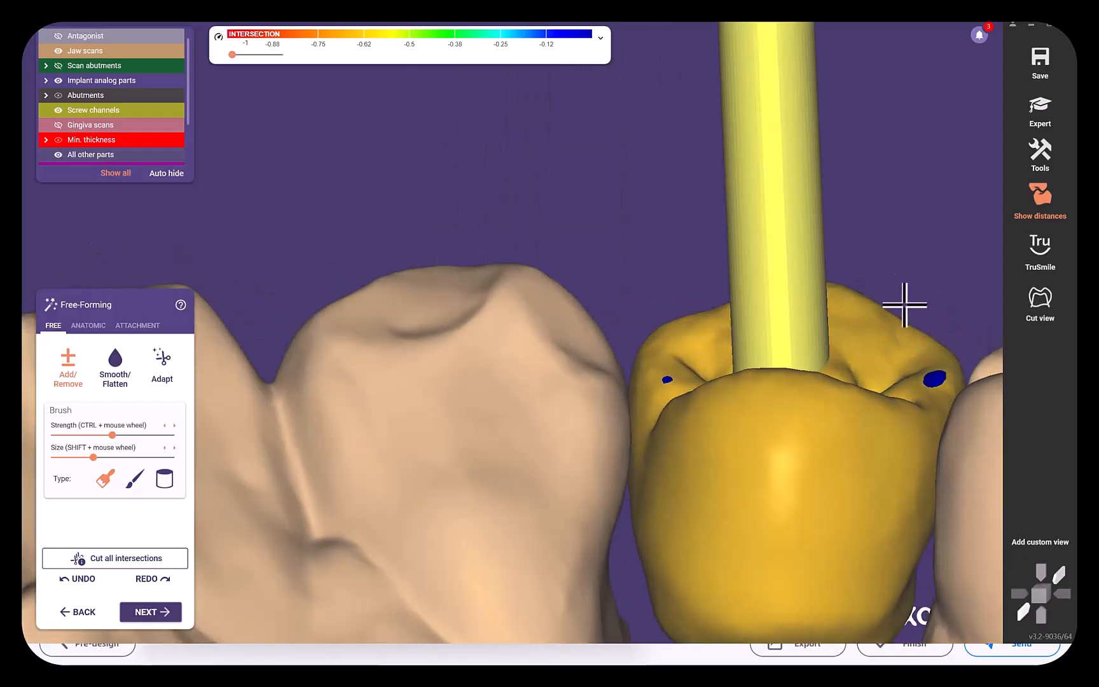
{"action": "middle_click_drag", "start_coordinate": [887, 384], "coordinate": [688, 259]}
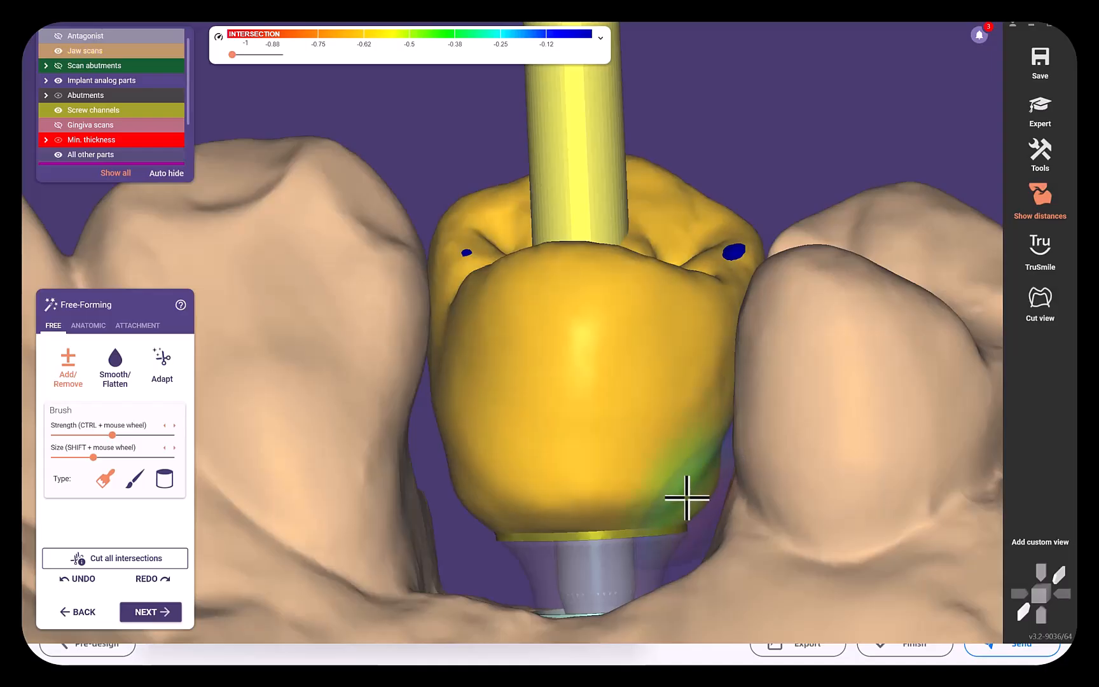
Refine the buccal surface of the crown and its proximal edges with the Add/Remove brush, judging it from above.
{"action": "scroll", "coordinate": [599, 505], "scroll_direction": "down", "scroll_amount": 4}
{"action": "right_click_drag", "start_coordinate": [633, 513], "coordinate": [515, 424]}
{"action": "scroll", "coordinate": [594, 395], "scroll_direction": "down", "scroll_amount": 3}
{"action": "scroll", "coordinate": [533, 297], "scroll_direction": "up", "scroll_amount": 5}
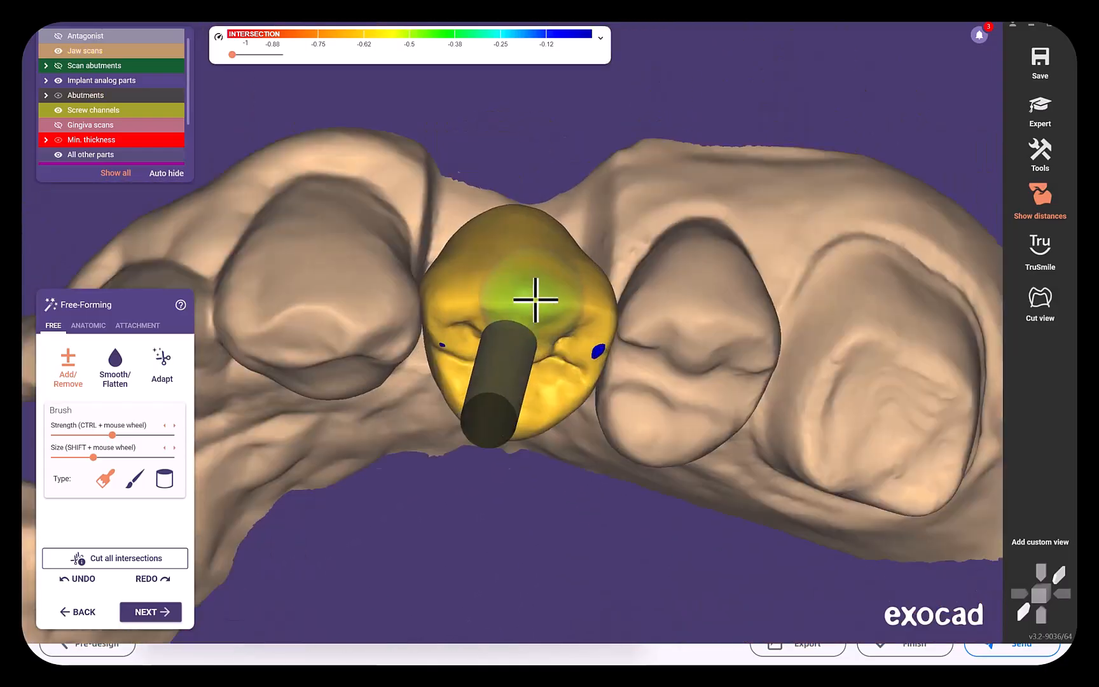
{"action": "right_click_drag", "start_coordinate": [577, 273], "coordinate": [563, 253]}
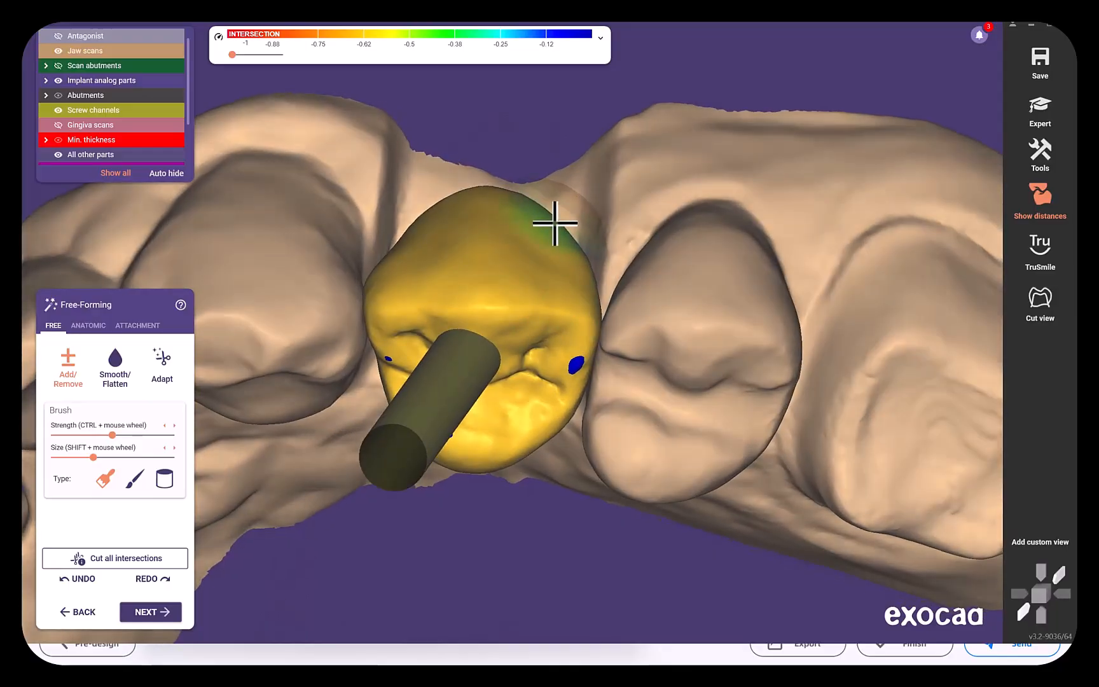
{"action": "right_click_drag", "start_coordinate": [441, 219], "coordinate": [786, 226]}
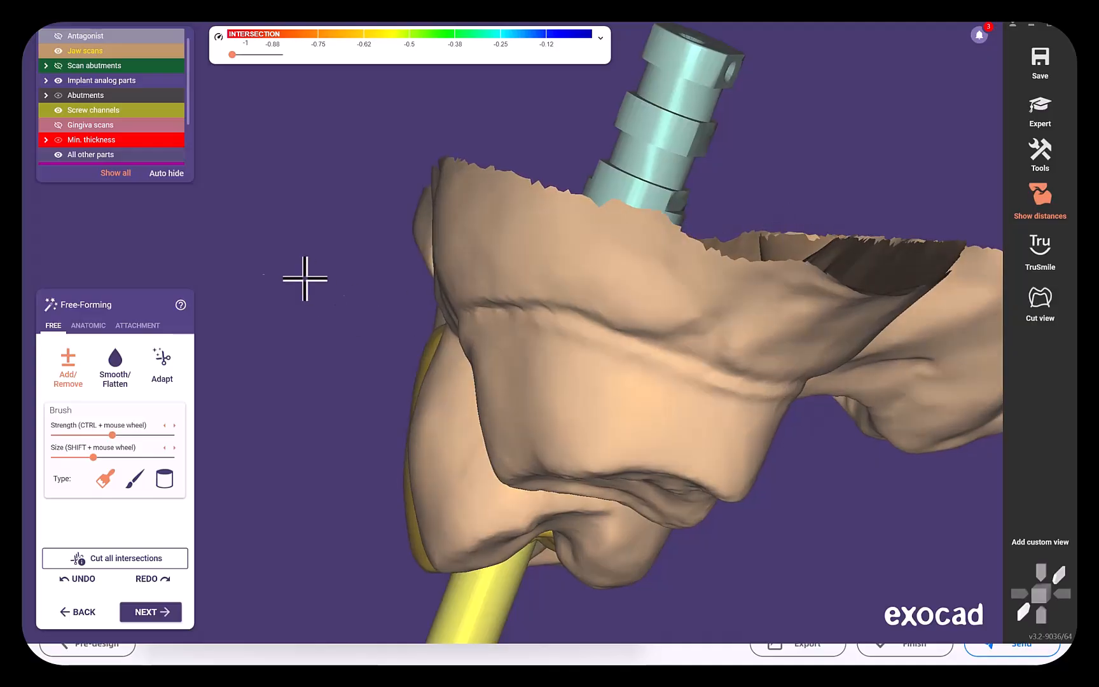
Adjust the buccal cusp of the crown with the anatomic Cusps preset, comparing it with the neighbouring teeth.
{"action": "left_click", "coordinate": [79, 326]}
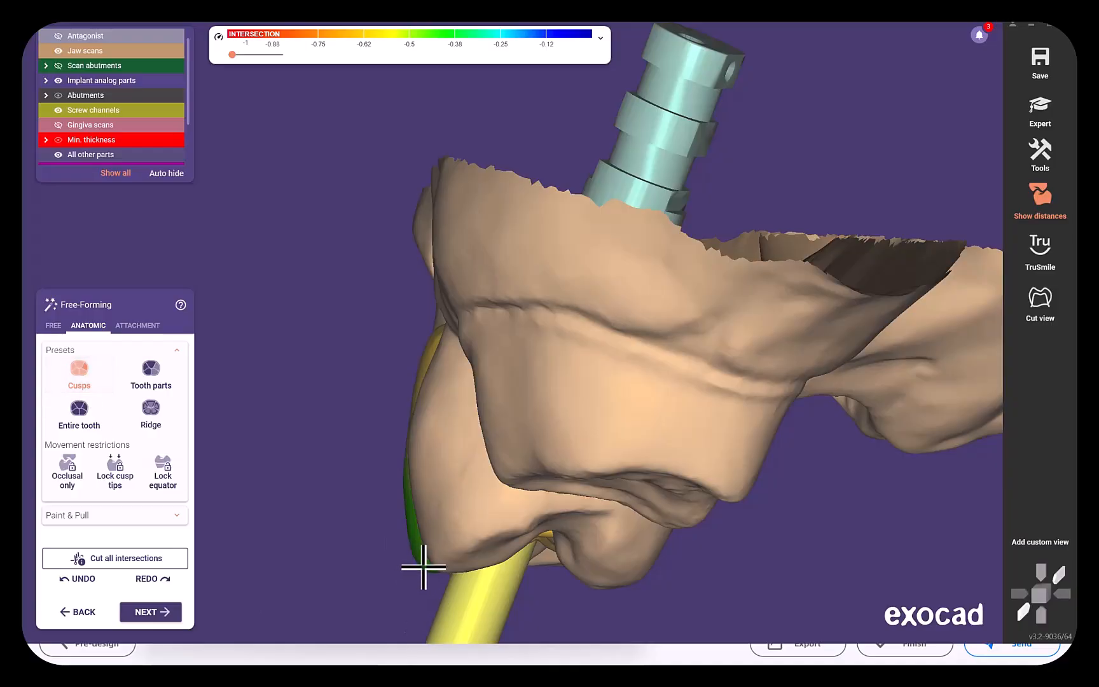
{"action": "right_click_drag", "start_coordinate": [421, 581], "coordinate": [529, 564]}
{"action": "right_click_drag", "start_coordinate": [531, 565], "coordinate": [529, 565]}
{"action": "scroll", "coordinate": [275, 472], "scroll_direction": "up", "scroll_amount": 3}
{"action": "scroll", "coordinate": [278, 567], "scroll_direction": "down", "scroll_amount": 3}
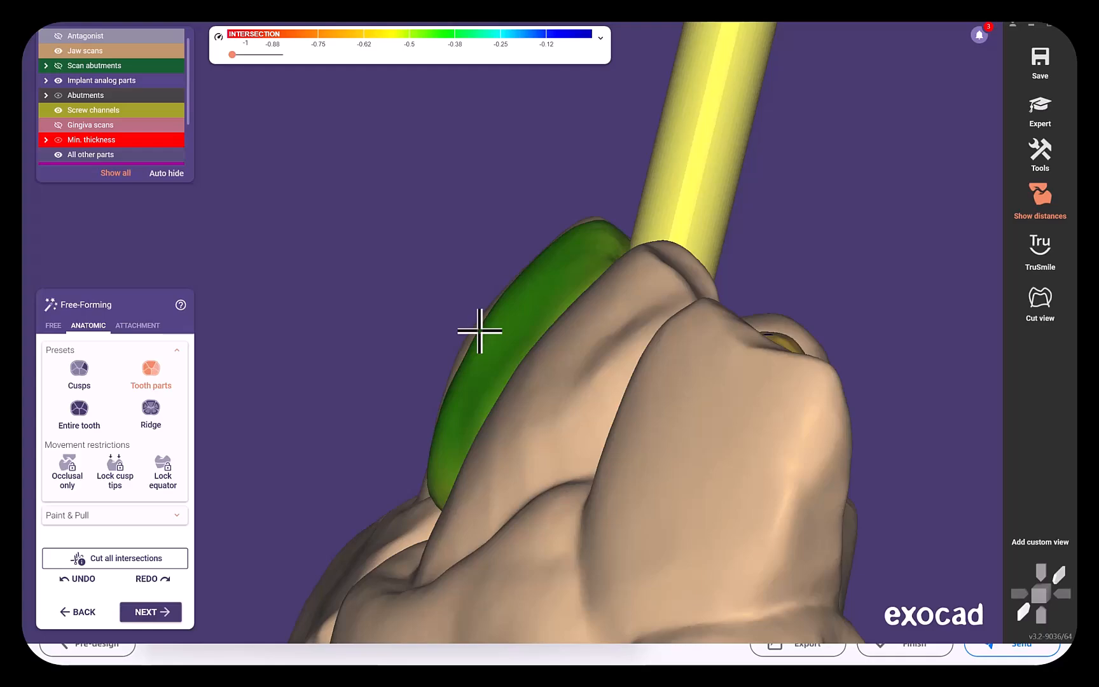
Shift the whole buccal part of the crown with the anatomic Tooth parts preset to follow the neighbouring teeth.
{"action": "scroll", "coordinate": [423, 387], "scroll_direction": "down", "scroll_amount": 3}
{"action": "right_click_drag", "start_coordinate": [423, 389], "coordinate": [390, 415]}
{"action": "scroll", "coordinate": [408, 428], "scroll_direction": "down", "scroll_amount": 3}
{"action": "right_click_drag", "start_coordinate": [461, 437], "coordinate": [493, 439]}
{"action": "scroll", "coordinate": [403, 421], "scroll_direction": "up", "scroll_amount": 4}
{"action": "scroll", "coordinate": [500, 422], "scroll_direction": "down", "scroll_amount": 4}
{"action": "right_click_drag", "start_coordinate": [343, 383], "coordinate": [363, 401]}
{"action": "middle_click_drag", "start_coordinate": [363, 401], "coordinate": [366, 270]}
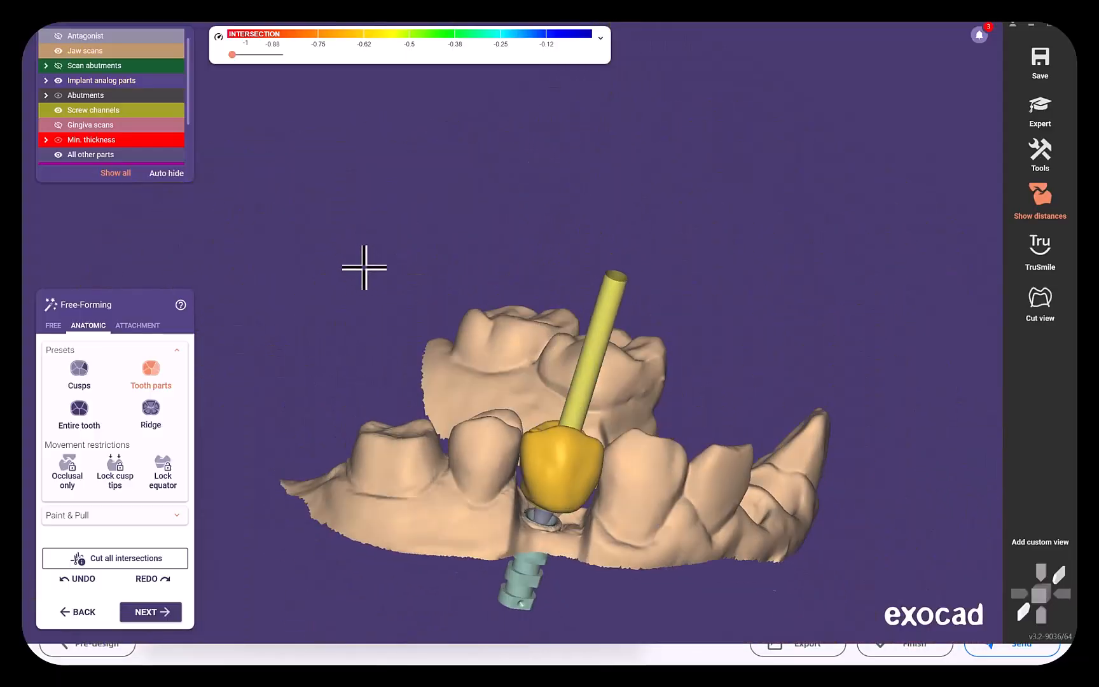
Free-form the crown's side surface towards the neighbouring tooth and smooth it with the Smooth/Flatten brush.
{"action": "right_click_drag", "start_coordinate": [366, 270], "coordinate": [363, 265]}
{"action": "middle_click_drag", "start_coordinate": [364, 265], "coordinate": [371, 121]}
{"action": "scroll", "coordinate": [469, 362], "scroll_direction": "up", "scroll_amount": 4}
{"action": "middle_click_drag", "start_coordinate": [470, 362], "coordinate": [315, 130]}
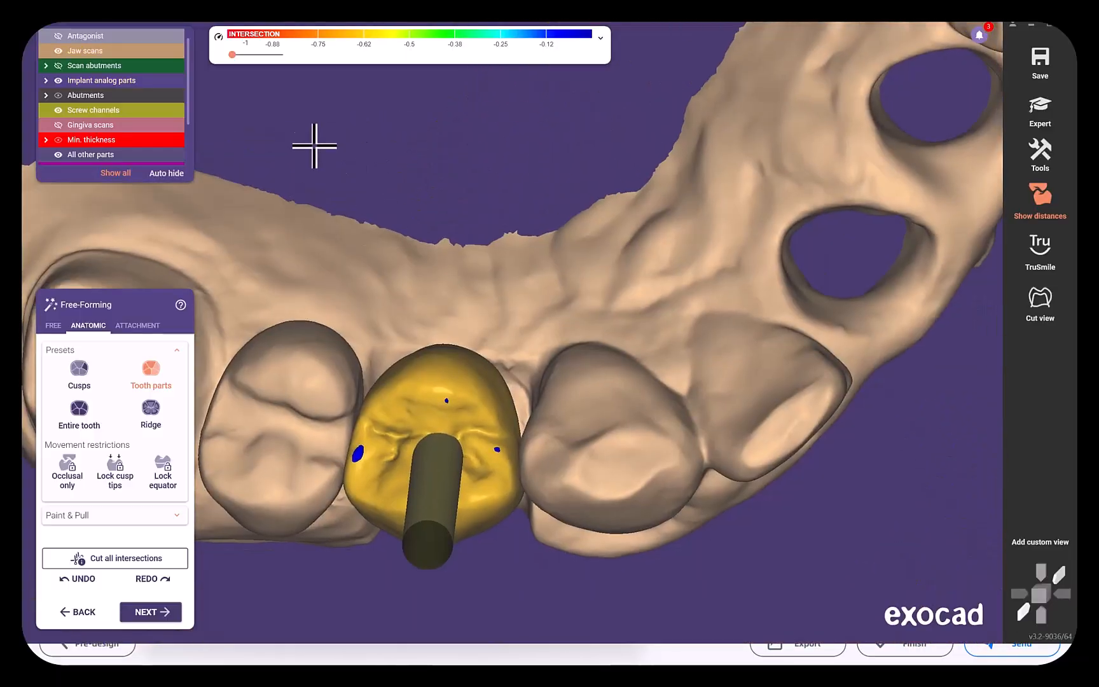
{"action": "scroll", "coordinate": [550, 481], "scroll_direction": "up", "scroll_amount": 4}
{"action": "right_click_drag", "start_coordinate": [549, 481], "coordinate": [509, 485]}
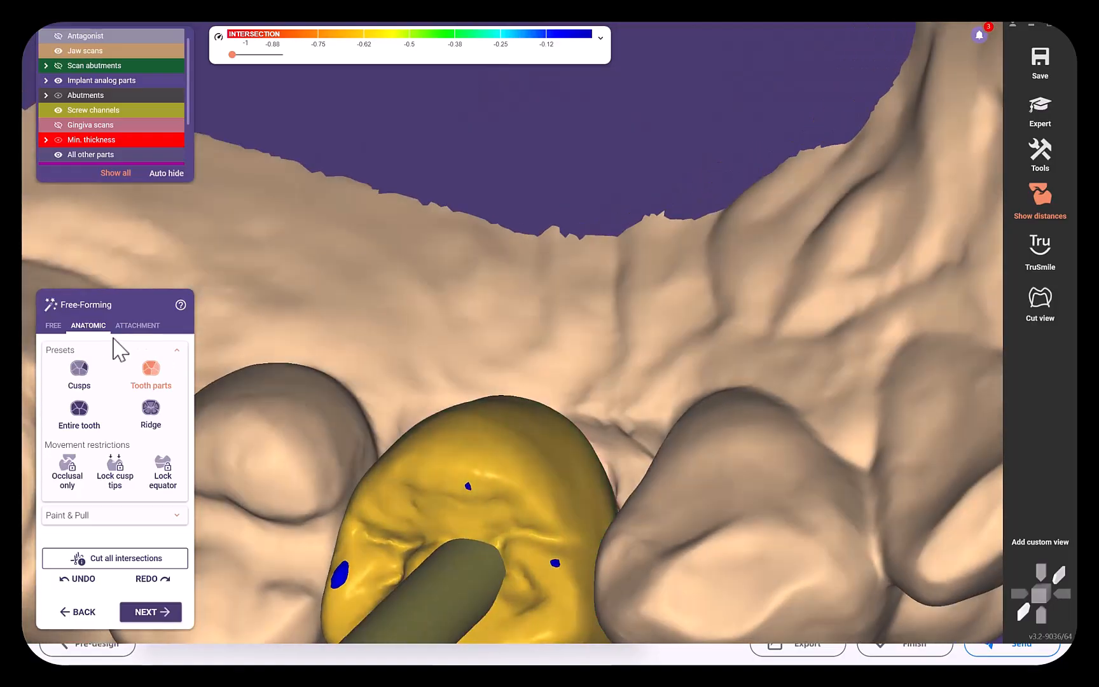
{"action": "left_click", "coordinate": [56, 325]}
{"action": "mouse_move", "coordinate": [579, 482]}
{"action": "right_mouse_down"}
{"action": "mouse_move", "coordinate": [609, 484]}
{"action": "mouse_move", "coordinate": [609, 523]}
{"action": "mouse_move", "coordinate": [641, 535]}
{"action": "mouse_move", "coordinate": [633, 467]}
{"action": "mouse_move", "coordinate": [560, 450]}
{"action": "mouse_move", "coordinate": [676, 314]}
{"action": "mouse_move", "coordinate": [741, 343]}
{"action": "right_mouse_up"}
{"action": "left_click", "coordinate": [115, 364]}
{"action": "scroll", "coordinate": [567, 430], "scroll_direction": "up", "scroll_amount": 2}
{"action": "scroll", "coordinate": [567, 430], "scroll_direction": "down", "scroll_amount": 4}
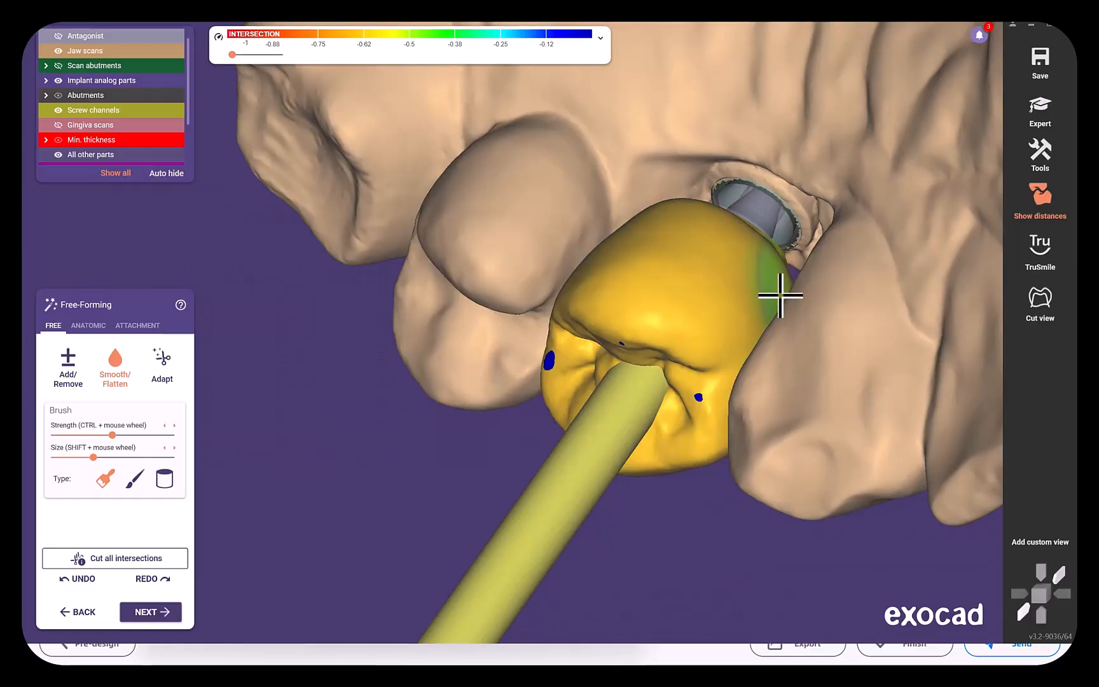
Continue smoothing the crown's buccal and lower proximal surfaces with the Smooth/Flatten brush.
{"action": "scroll", "coordinate": [766, 313], "scroll_direction": "down", "scroll_amount": 3}
{"action": "right_click_drag", "start_coordinate": [767, 313], "coordinate": [647, 319]}
{"action": "scroll", "coordinate": [648, 319], "scroll_direction": "up", "scroll_amount": 3}
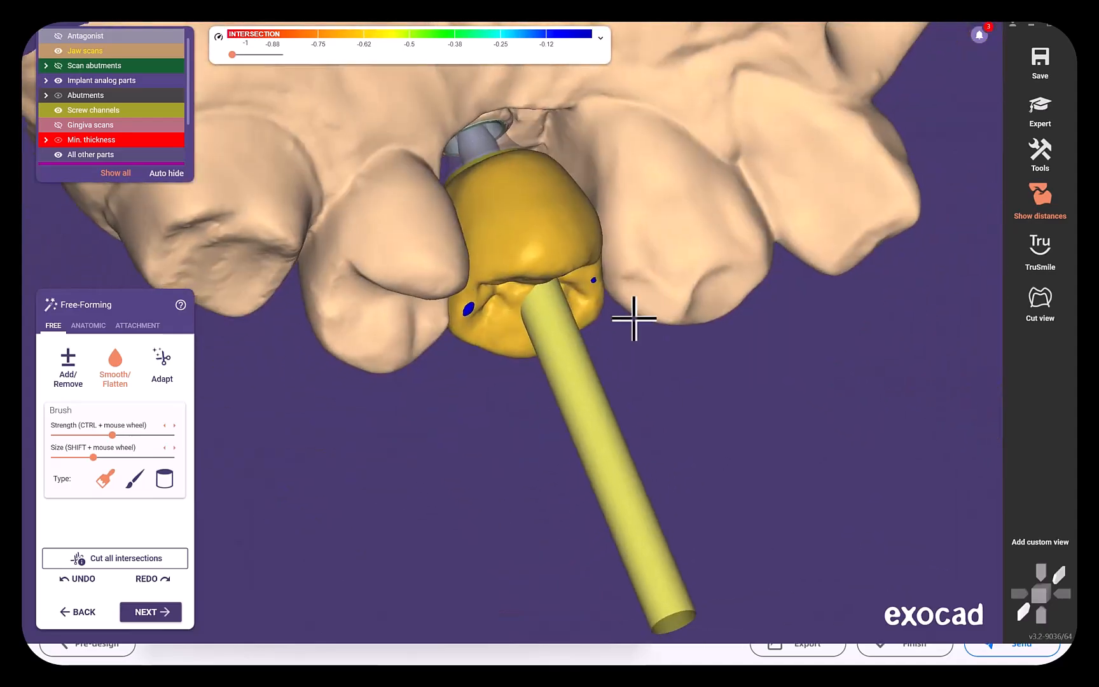
{"action": "scroll", "coordinate": [497, 301], "scroll_direction": "down", "scroll_amount": 2}
{"action": "right_click_drag", "start_coordinate": [497, 302], "coordinate": [477, 329]}
{"action": "scroll", "coordinate": [477, 330], "scroll_direction": "up", "scroll_amount": 2}
{"action": "left_click_drag", "start_coordinate": [590, 224], "coordinate": [608, 197]}
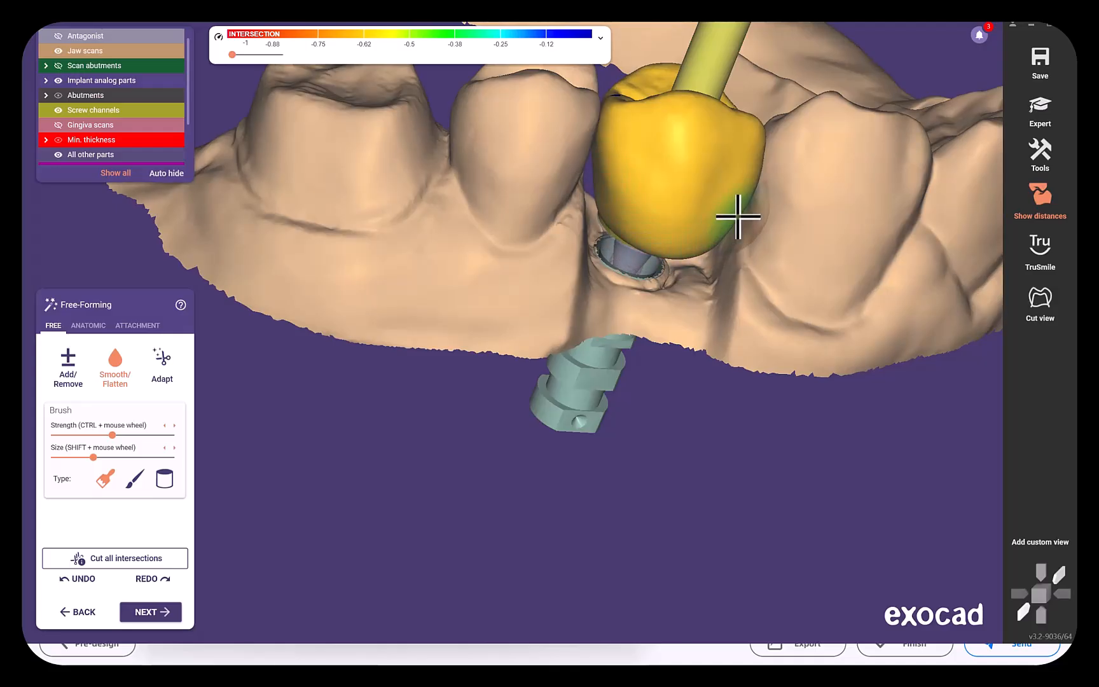
Fine-tune the buccal cusp of the crown with the Cusps preset while viewing the arch from the side.
{"action": "scroll", "coordinate": [675, 183], "scroll_direction": "down", "scroll_amount": 2}
{"action": "right_click_drag", "start_coordinate": [675, 184], "coordinate": [655, 476]}
{"action": "scroll", "coordinate": [722, 354], "scroll_direction": "up", "scroll_amount": 2}
{"action": "scroll", "coordinate": [680, 485], "scroll_direction": "up", "scroll_amount": 2}
{"action": "left_click", "coordinate": [96, 326]}
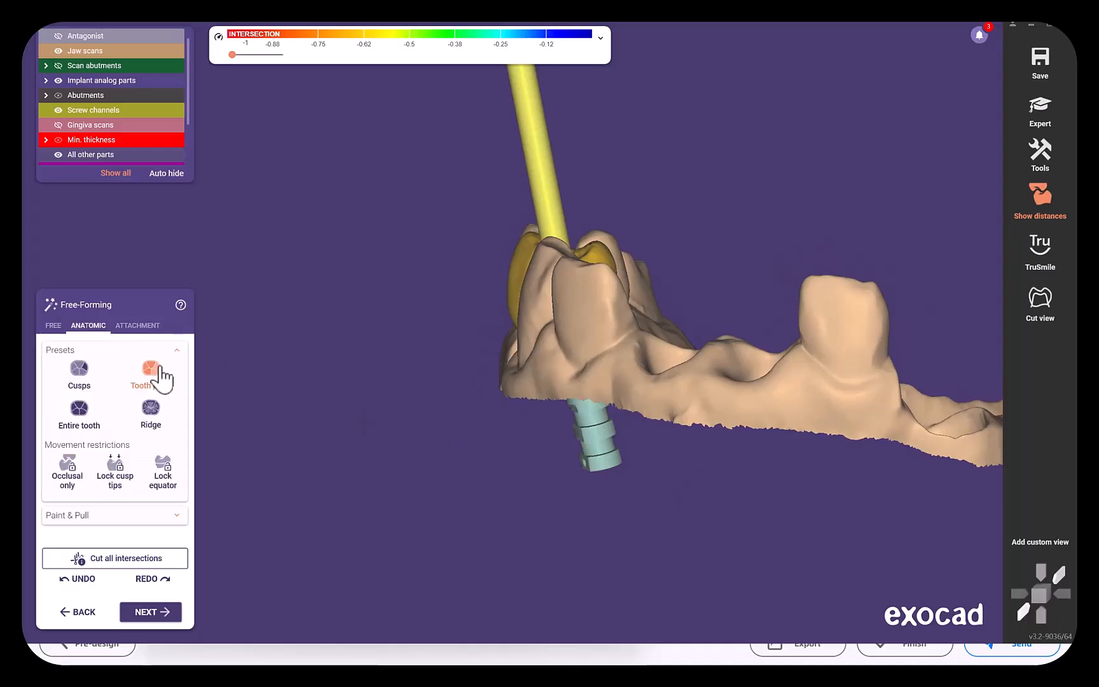
{"action": "left_click", "coordinate": [80, 373]}
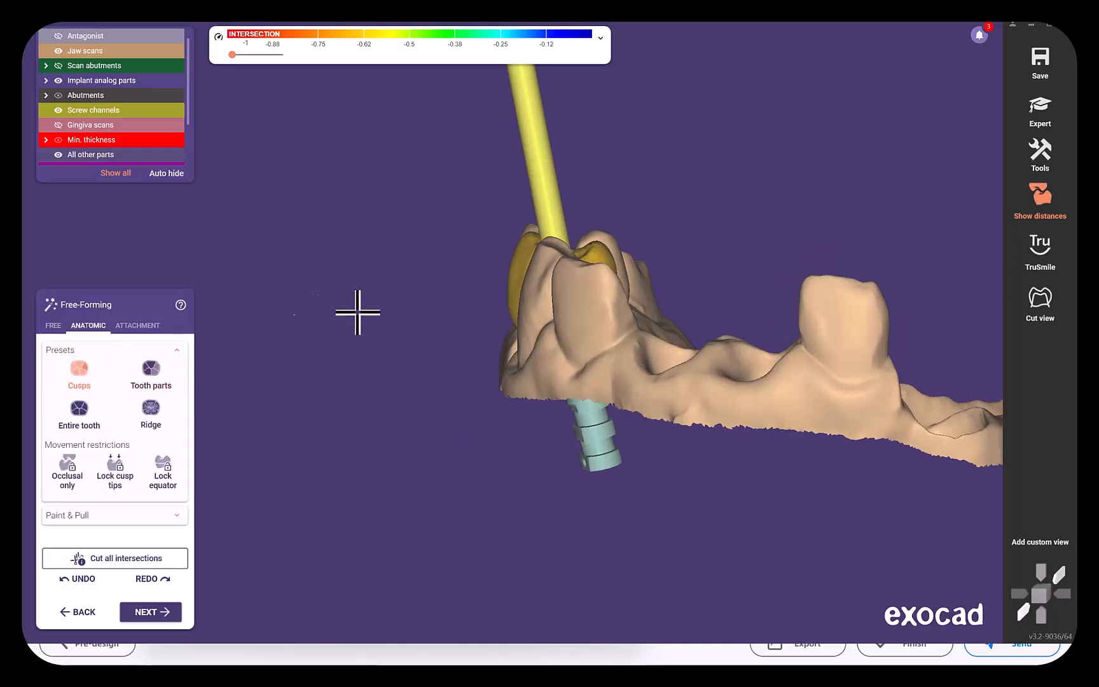
{"action": "scroll", "coordinate": [502, 244], "scroll_direction": "up", "scroll_amount": 2}
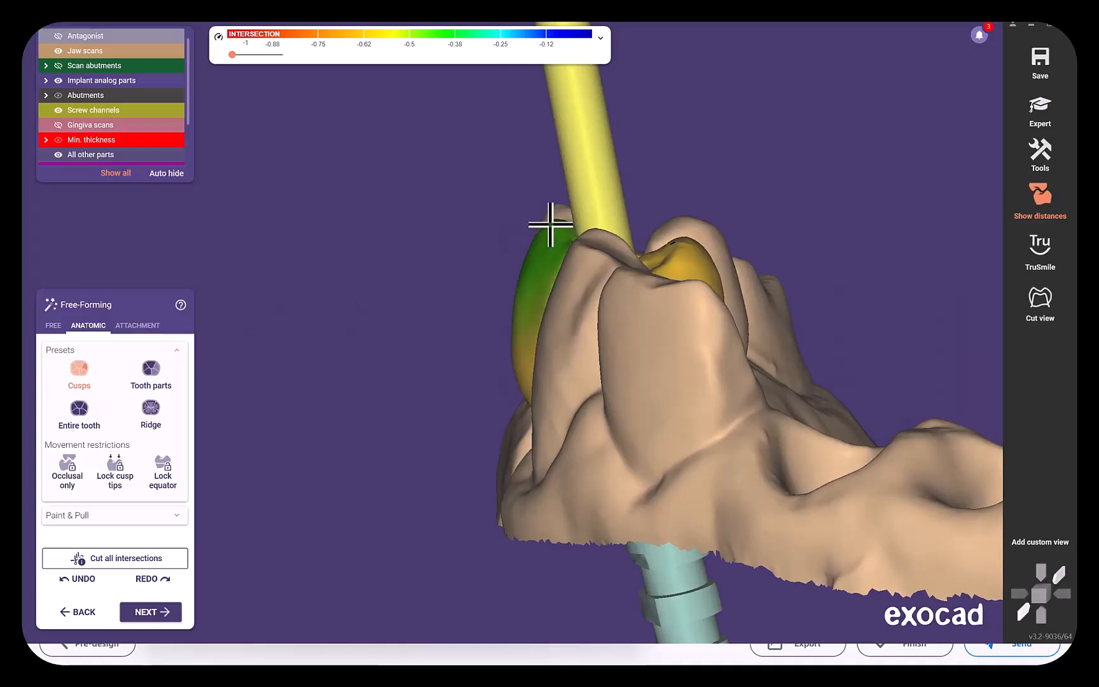
{"action": "right_click_drag", "start_coordinate": [491, 284], "coordinate": [494, 285]}
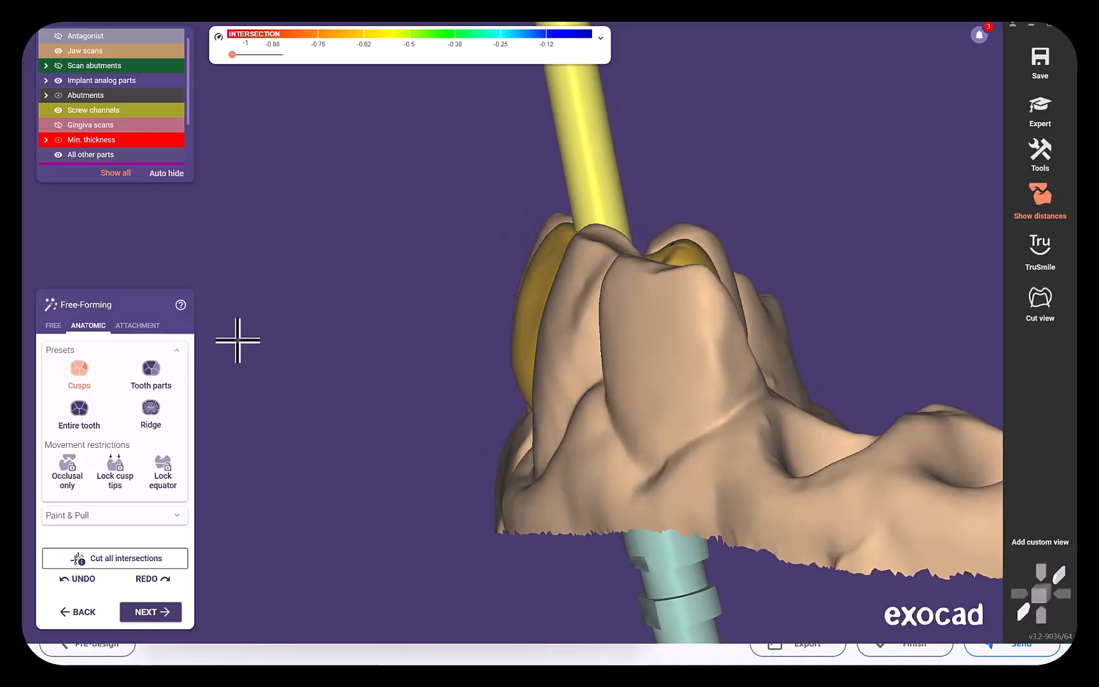
Smooth the cervical area of the crown's buccal surface with the Smooth/Flatten brush.
{"action": "left_click", "coordinate": [54, 325]}
{"action": "right_click_drag", "start_coordinate": [479, 390], "coordinate": [486, 389]}
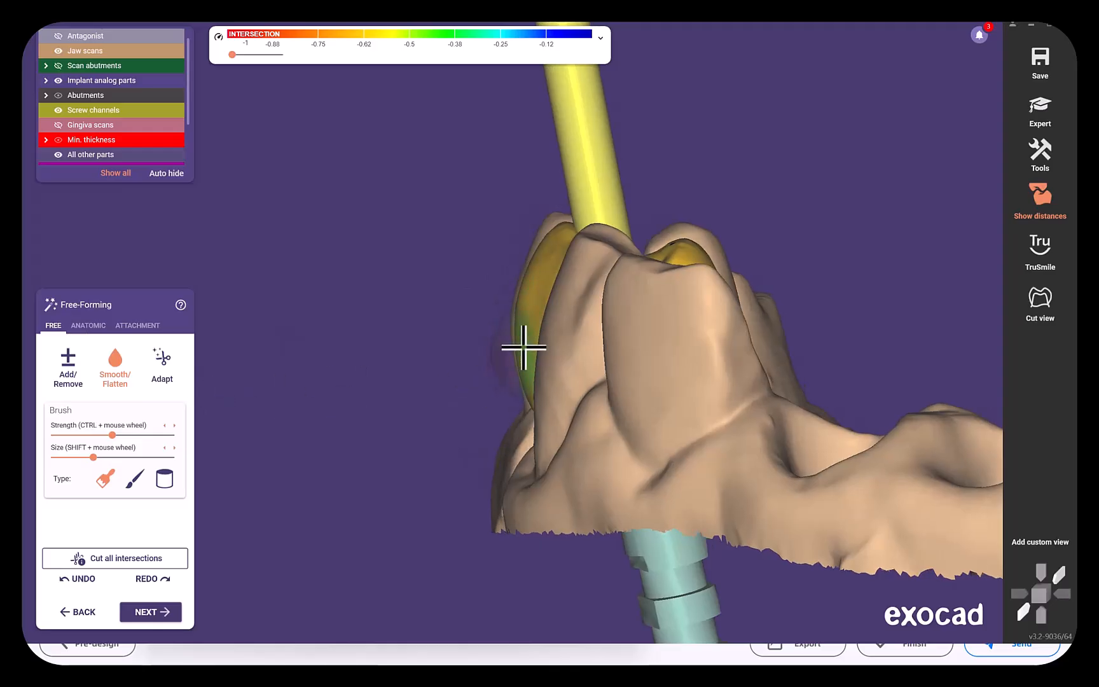
{"action": "mouse_move", "coordinate": [518, 313]}
{"action": "right_mouse_down"}
{"action": "mouse_move", "coordinate": [495, 346]}
{"action": "mouse_move", "coordinate": [358, 326]}
{"action": "mouse_move", "coordinate": [412, 368]}
{"action": "mouse_move", "coordinate": [690, 398]}
{"action": "right_mouse_up"}
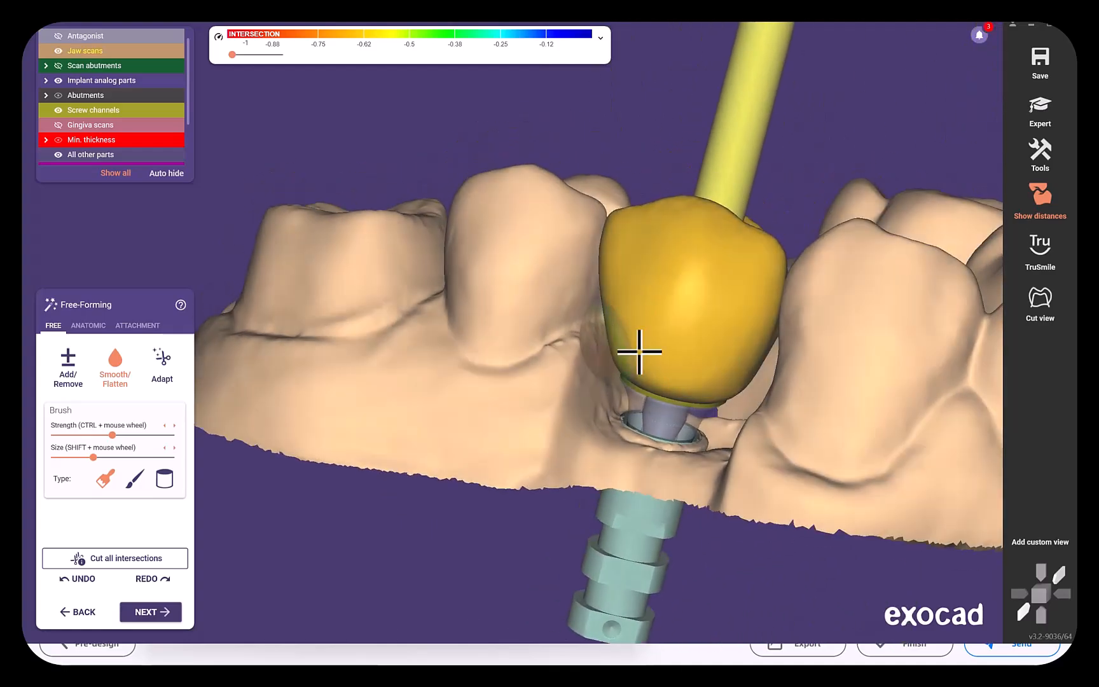
{"action": "scroll", "coordinate": [719, 405], "scroll_direction": "down", "scroll_amount": 5}
{"action": "right_click_drag", "start_coordinate": [718, 405], "coordinate": [661, 394]}
{"action": "scroll", "coordinate": [649, 384], "scroll_direction": "up", "scroll_amount": 3}
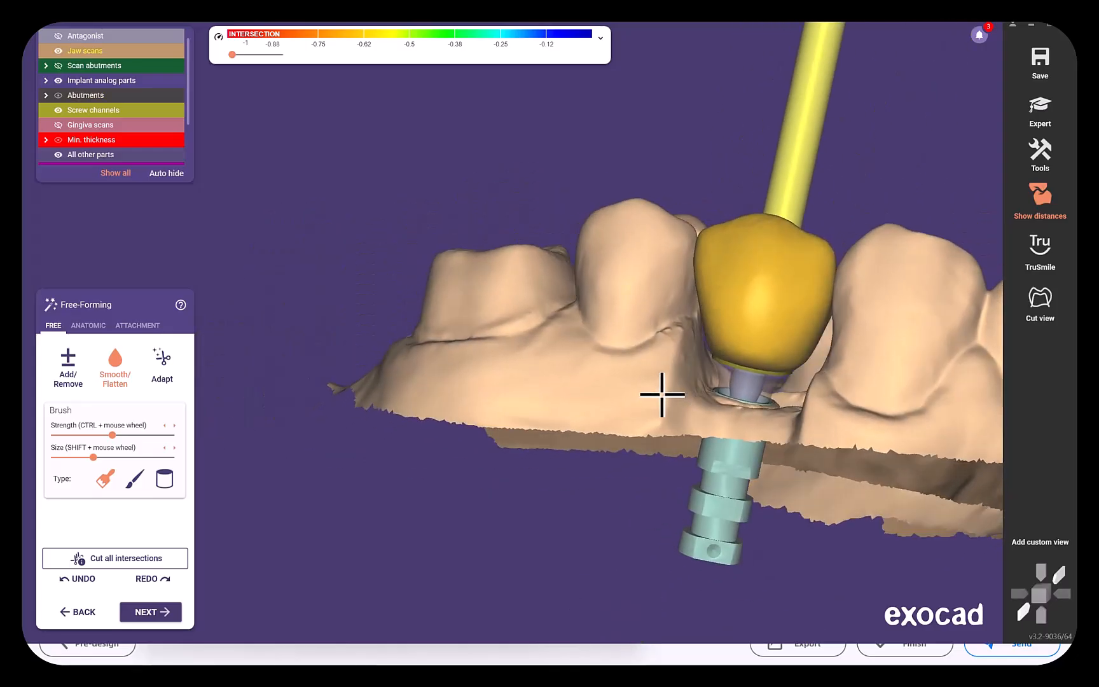
Check the crown against the antagonist, hide both jaws, and smooth the crown's underside around the abutment margin.
{"action": "scroll", "coordinate": [660, 393], "scroll_direction": "down", "scroll_amount": 2}
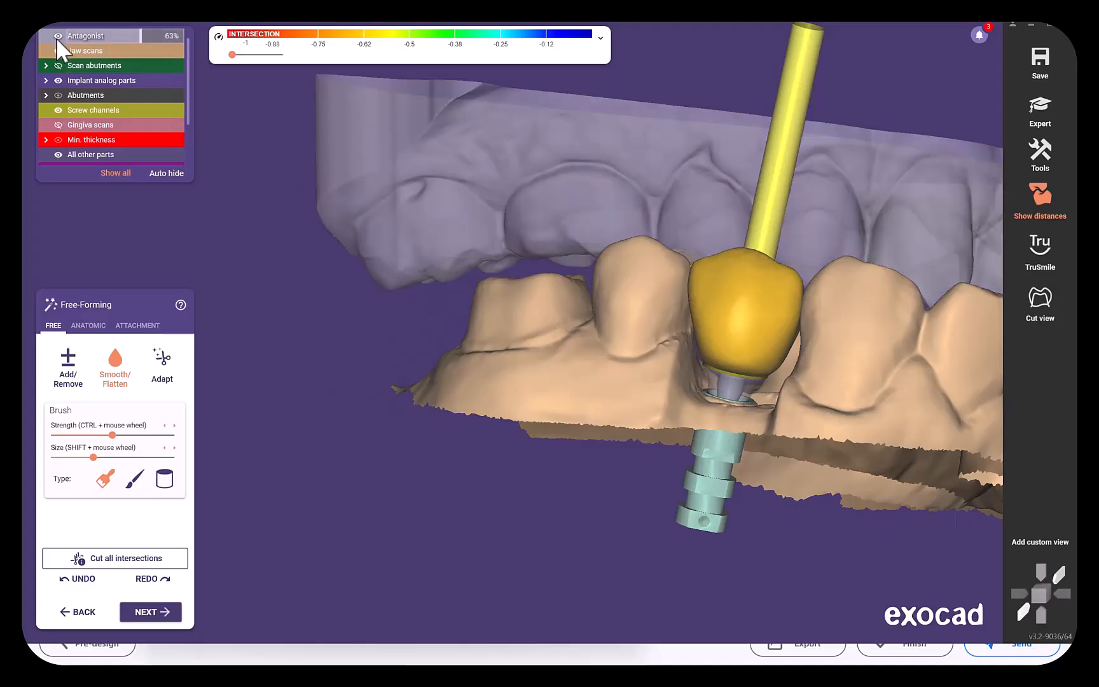
{"action": "left_click", "coordinate": [58, 51]}
{"action": "right_click_drag", "start_coordinate": [458, 303], "coordinate": [505, 300]}
{"action": "scroll", "coordinate": [500, 300], "scroll_direction": "up", "scroll_amount": 3}
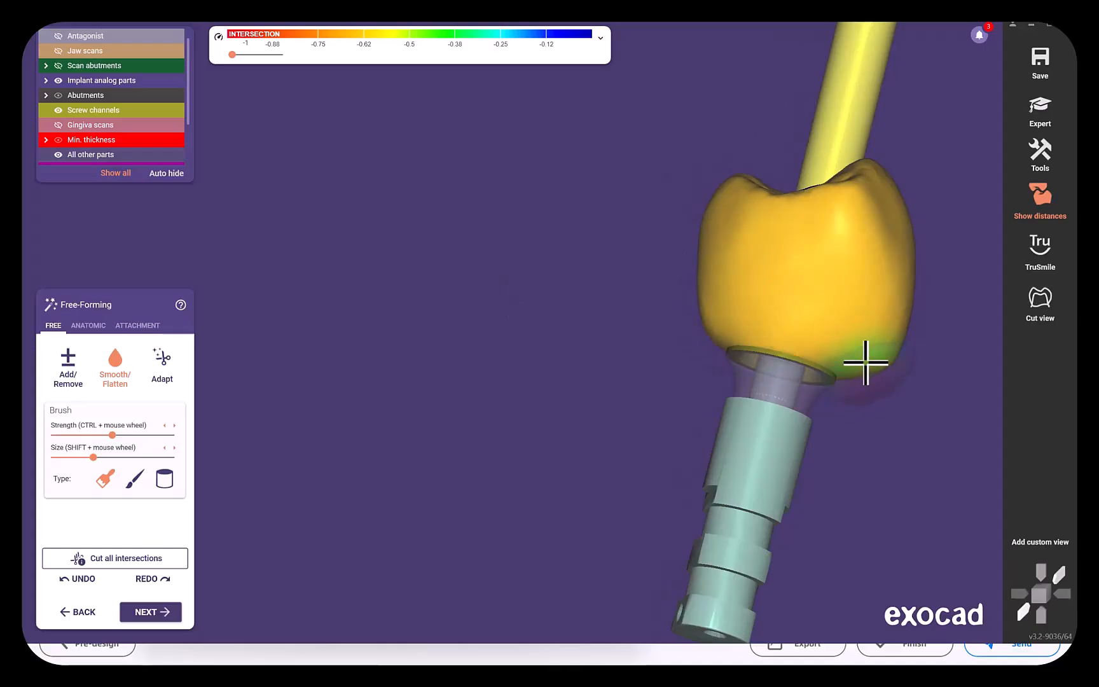
{"action": "mouse_move", "coordinate": [886, 358]}
{"action": "right_mouse_down"}
{"action": "mouse_move", "coordinate": [891, 420]}
{"action": "mouse_move", "coordinate": [807, 422]}
{"action": "mouse_move", "coordinate": [540, 381]}
{"action": "mouse_move", "coordinate": [575, 380]}
{"action": "mouse_move", "coordinate": [591, 400]}
{"action": "mouse_move", "coordinate": [671, 381]}
{"action": "right_mouse_up"}
{"action": "scroll", "coordinate": [586, 349], "scroll_direction": "up", "scroll_amount": 5}
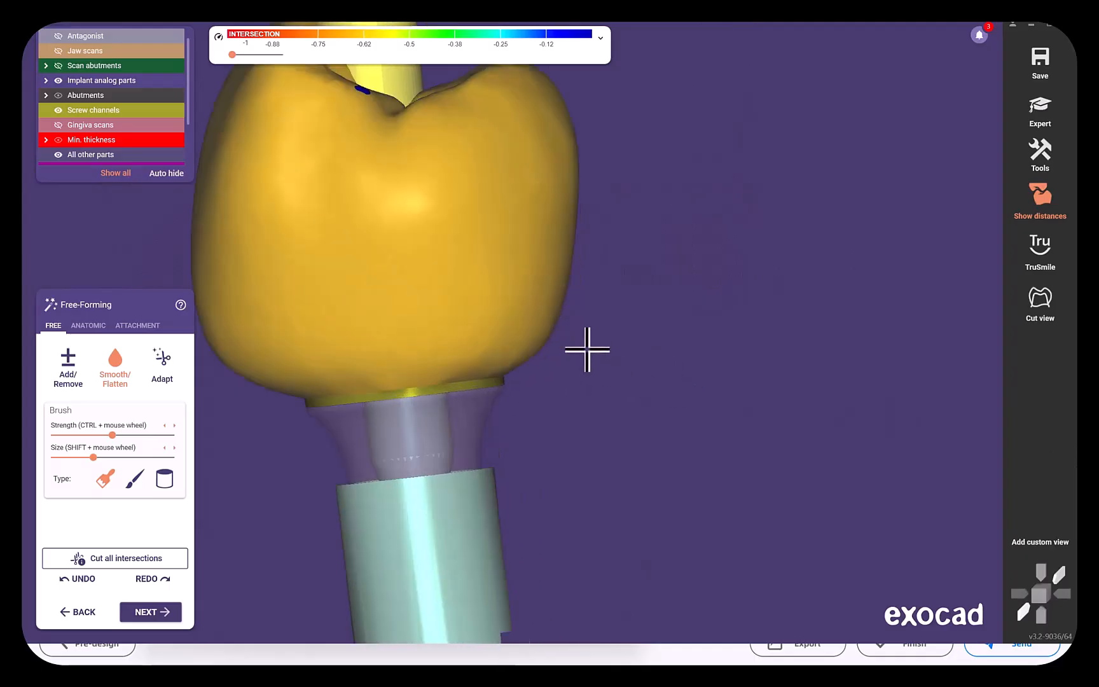
Inspect the isolated crown's contour and screw channel exit from the side and from above.
{"action": "scroll", "coordinate": [273, 363], "scroll_direction": "down", "scroll_amount": 5}
{"action": "mouse_move", "coordinate": [280, 362]}
{"action": "right_mouse_down"}
{"action": "mouse_move", "coordinate": [541, 357]}
{"action": "mouse_move", "coordinate": [495, 369]}
{"action": "mouse_move", "coordinate": [449, 235]}
{"action": "mouse_move", "coordinate": [449, 311]}
{"action": "mouse_move", "coordinate": [387, 184]}
{"action": "mouse_move", "coordinate": [392, 218]}
{"action": "right_mouse_up"}
{"action": "scroll", "coordinate": [537, 365], "scroll_direction": "down", "scroll_amount": 3}
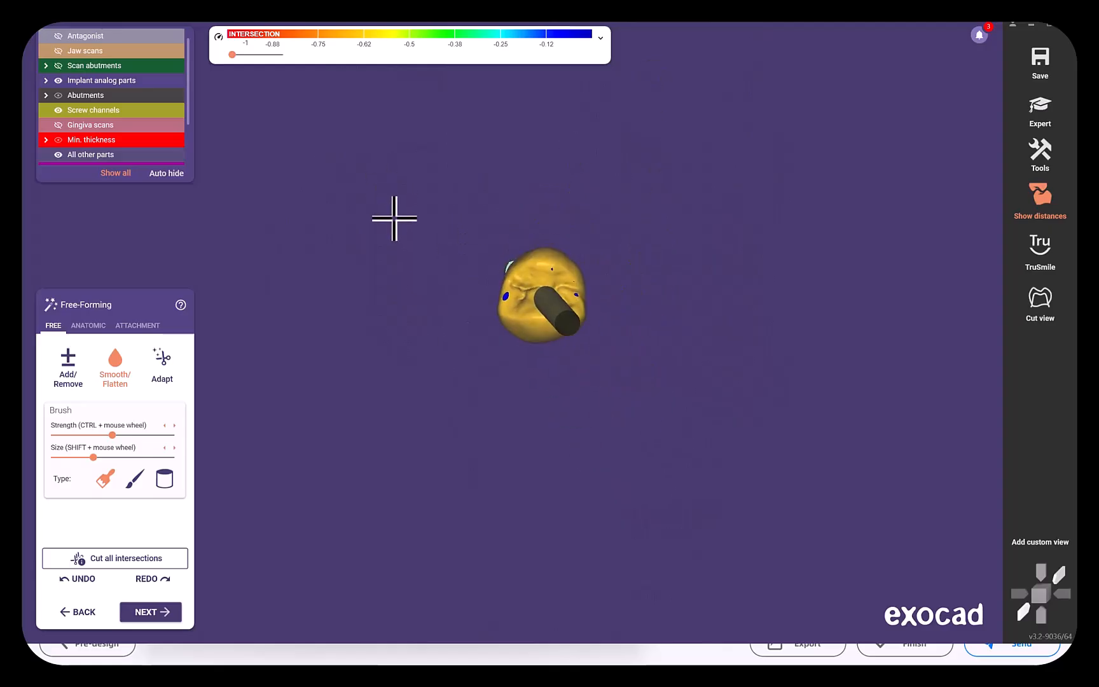
{"action": "scroll", "coordinate": [447, 259], "scroll_direction": "up", "scroll_amount": 3}
{"action": "right_click_drag", "start_coordinate": [447, 259], "coordinate": [420, 246]}
{"action": "scroll", "coordinate": [338, 334], "scroll_direction": "down", "scroll_amount": 3}
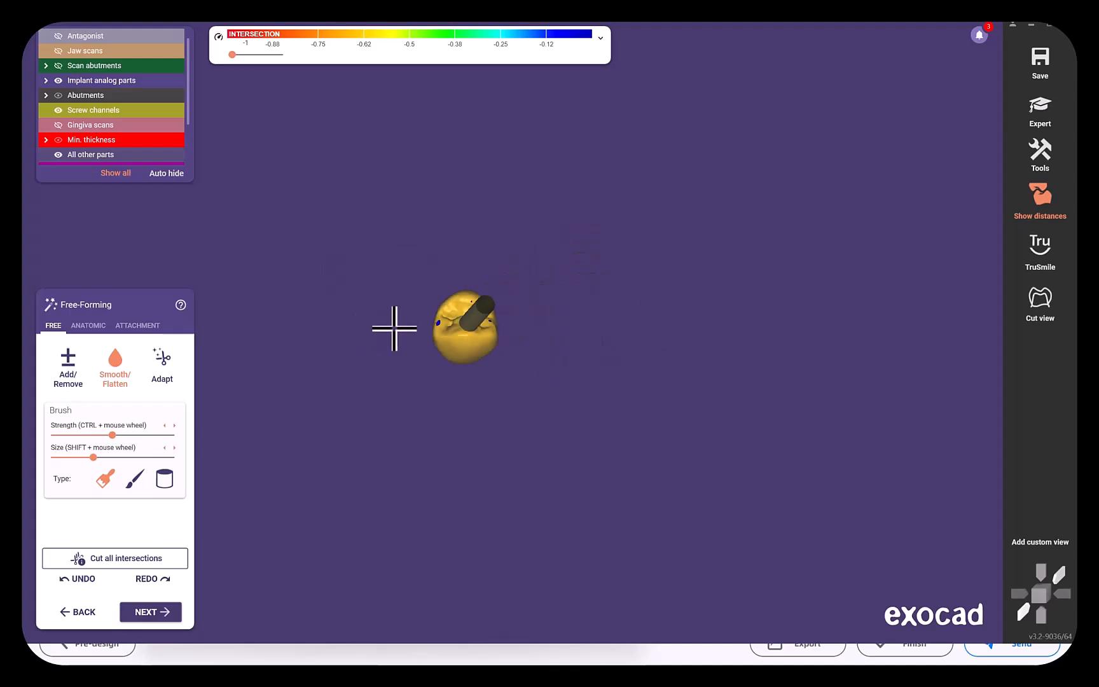
{"action": "right_click_drag", "start_coordinate": [393, 327], "coordinate": [222, 152]}
Show the jaw scans again and bring the crown into a close buccal view between its neighbours.
{"action": "left_click", "coordinate": [57, 50]}
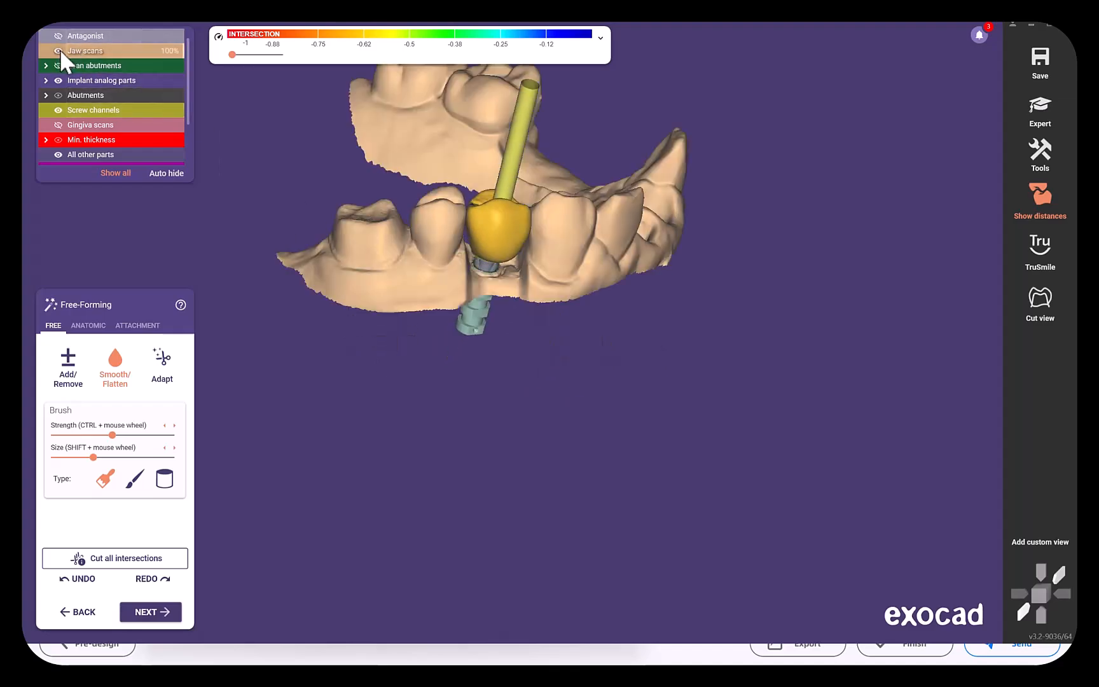
{"action": "scroll", "coordinate": [398, 294], "scroll_direction": "down", "scroll_amount": 2}
{"action": "mouse_move", "coordinate": [398, 295]}
{"action": "right_mouse_down"}
{"action": "mouse_move", "coordinate": [501, 339]}
{"action": "mouse_move", "coordinate": [510, 332]}
{"action": "right_mouse_up"}
{"action": "scroll", "coordinate": [501, 339], "scroll_direction": "up", "scroll_amount": 8}
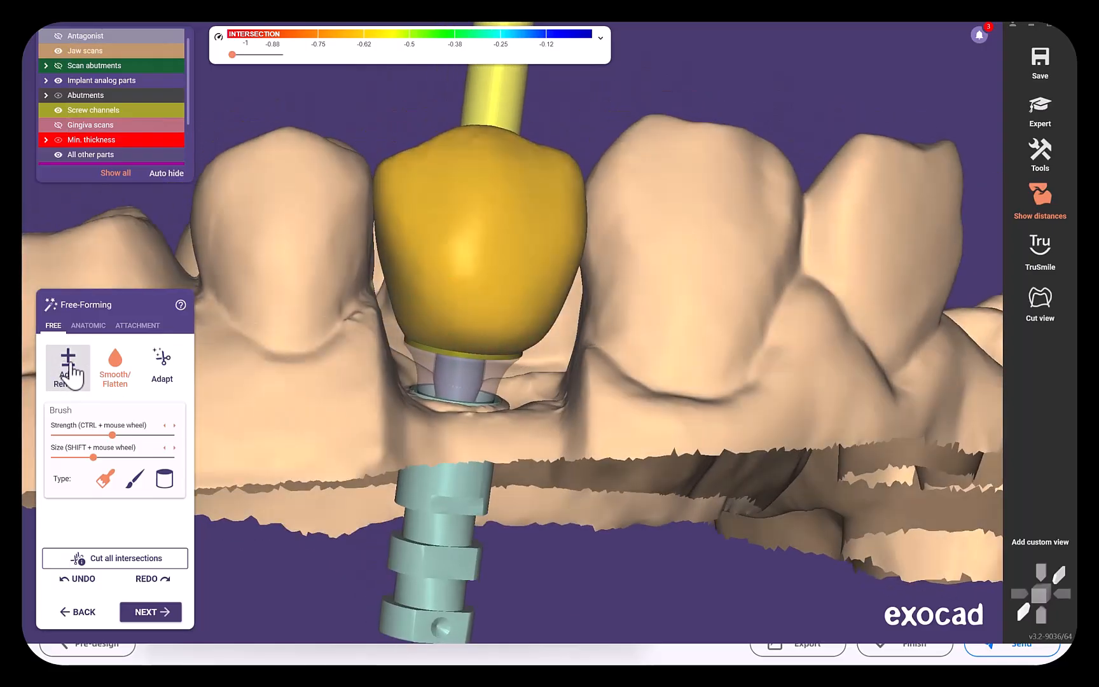
Refine the crown's cervical and proximal contours with the Add/Remove brush and even out the surface with Smooth/Flatten.
{"action": "left_click", "coordinate": [68, 365]}
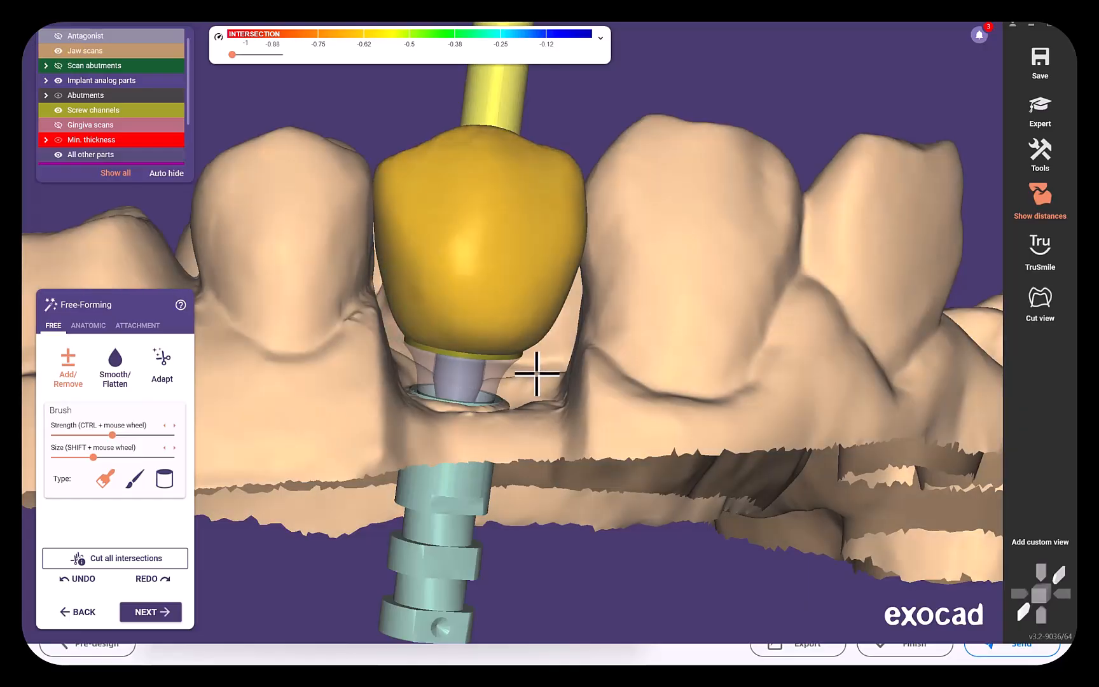
{"action": "mouse_move", "coordinate": [533, 373]}
{"action": "right_mouse_down"}
{"action": "mouse_move", "coordinate": [505, 363]}
{"action": "mouse_move", "coordinate": [451, 285]}
{"action": "mouse_move", "coordinate": [457, 322]}
{"action": "mouse_move", "coordinate": [790, 412]}
{"action": "mouse_move", "coordinate": [628, 358]}
{"action": "right_mouse_up"}
{"action": "scroll", "coordinate": [455, 281], "scroll_direction": "down", "scroll_amount": 2}
{"action": "left_click", "coordinate": [115, 366]}
{"action": "right_click_drag", "start_coordinate": [535, 199], "coordinate": [622, 274]}
{"action": "scroll", "coordinate": [598, 328], "scroll_direction": "down", "scroll_amount": 5}
{"action": "right_click_drag", "start_coordinate": [408, 337], "coordinate": [226, 436]}
Adapt the crown to the antagonist at 0.1 mm static occlusion and to the adjacent teeth at 0 mm approximal, and proceed to screw hole design.
{"action": "left_click", "coordinate": [151, 613]}
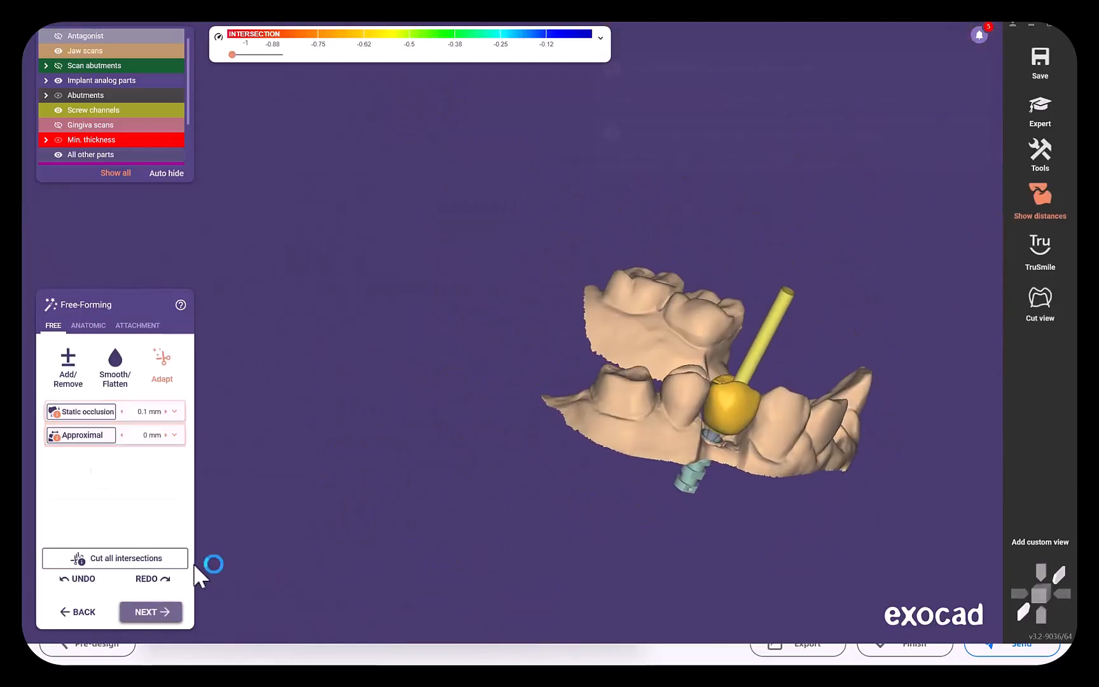
{"action": "left_click", "coordinate": [87, 412]}
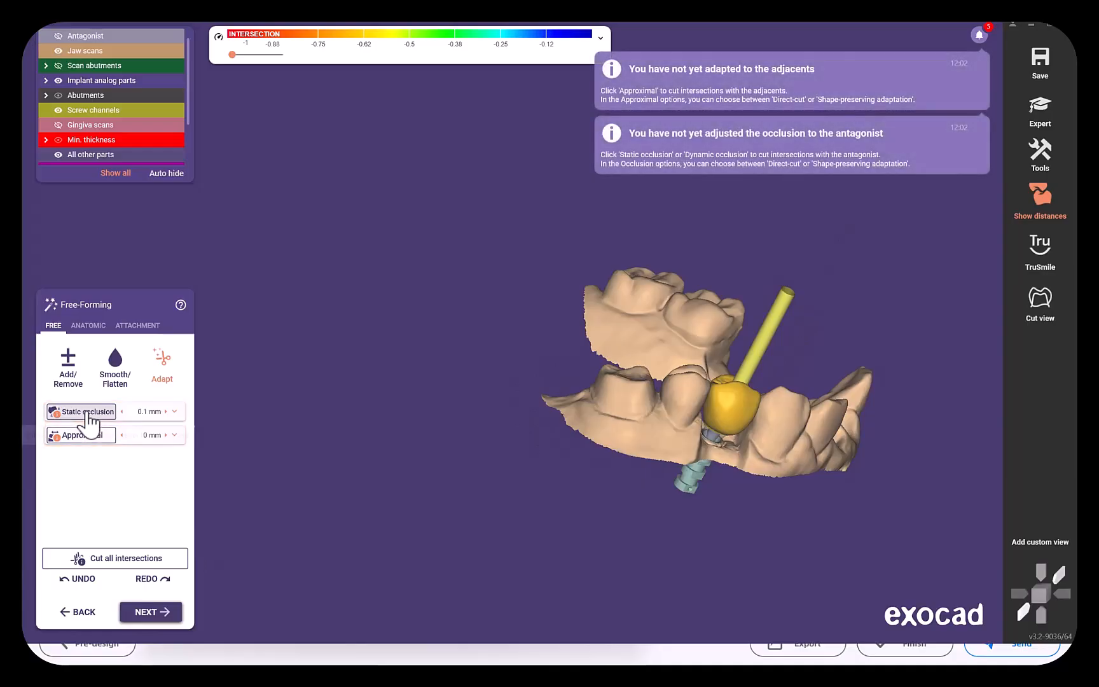
{"action": "left_click", "coordinate": [77, 438]}
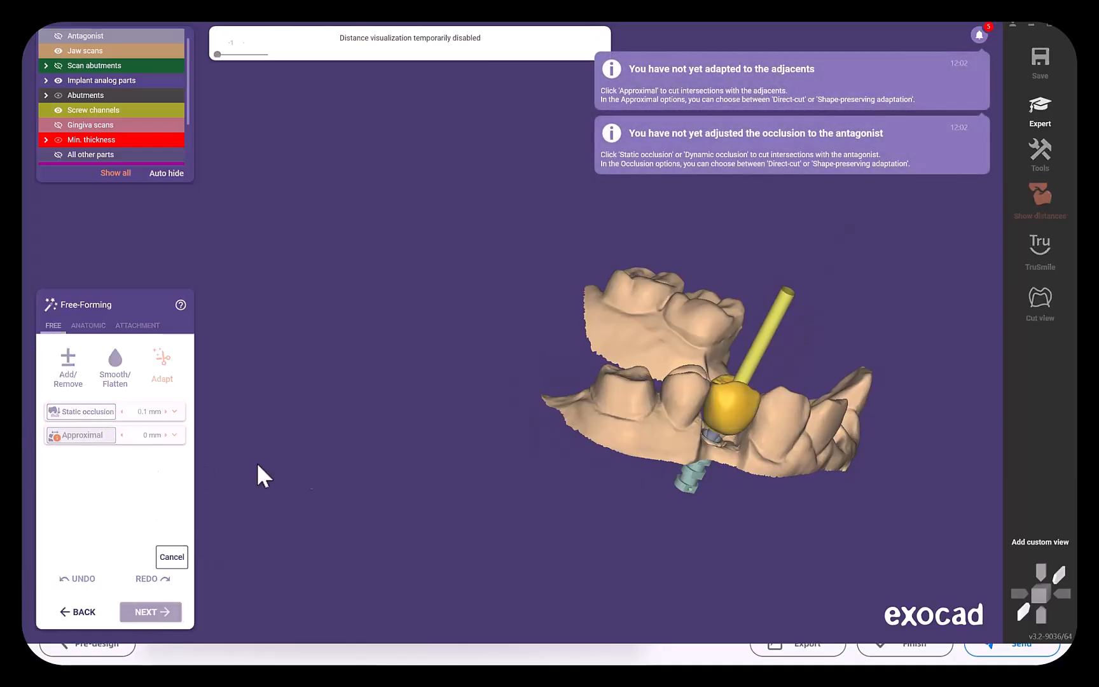
{"action": "right_click_drag", "start_coordinate": [499, 382], "coordinate": [431, 460]}
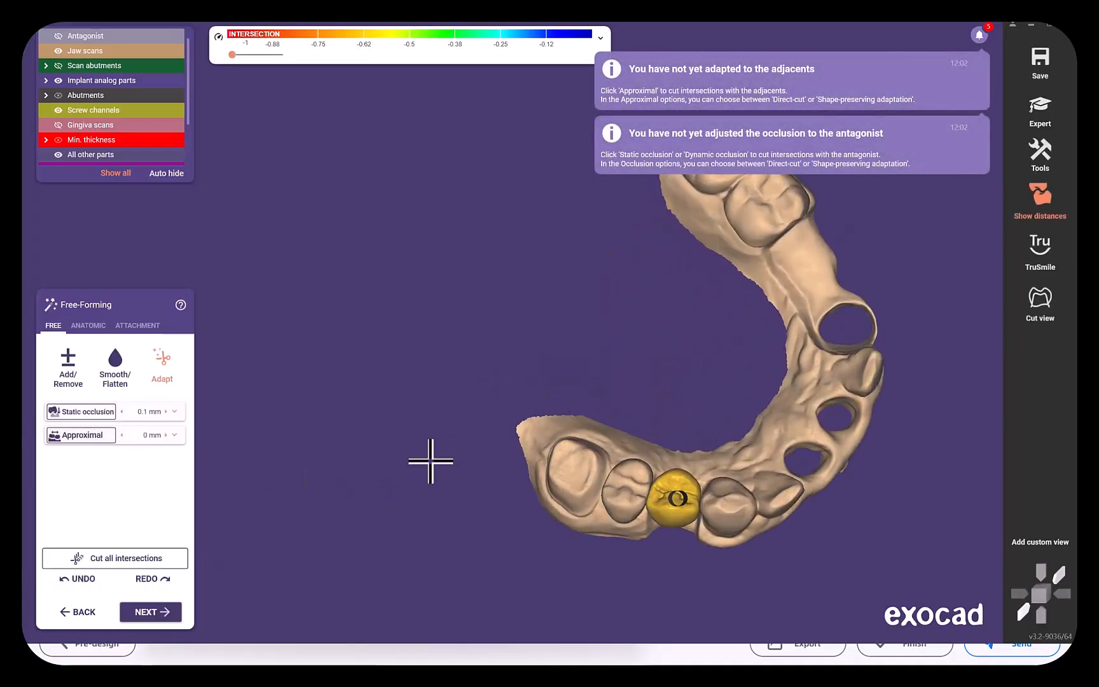
{"action": "left_click", "coordinate": [155, 612]}
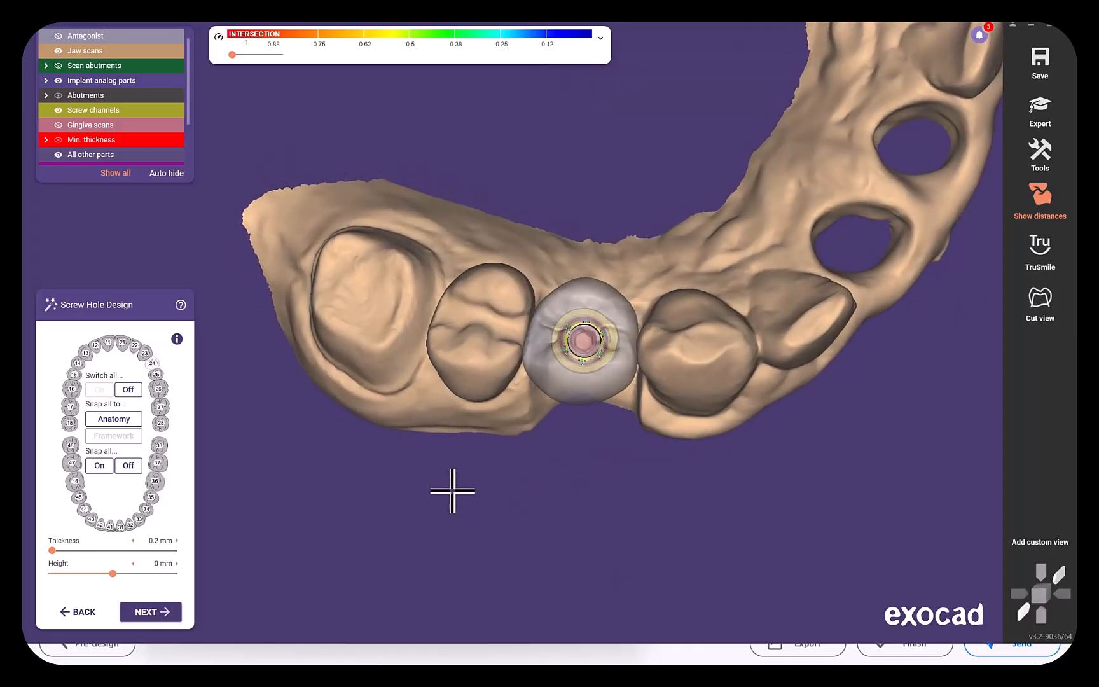
Check the screw hole through the crown from above and from the buccal side, and merge and save the restoration.
{"action": "scroll", "coordinate": [464, 464], "scroll_direction": "up", "scroll_amount": 3}
{"action": "scroll", "coordinate": [472, 452], "scroll_direction": "up", "scroll_amount": 1}
{"action": "middle_click_drag", "start_coordinate": [495, 504], "coordinate": [416, 601]}
{"action": "right_click_drag", "start_coordinate": [491, 494], "coordinate": [496, 474]}
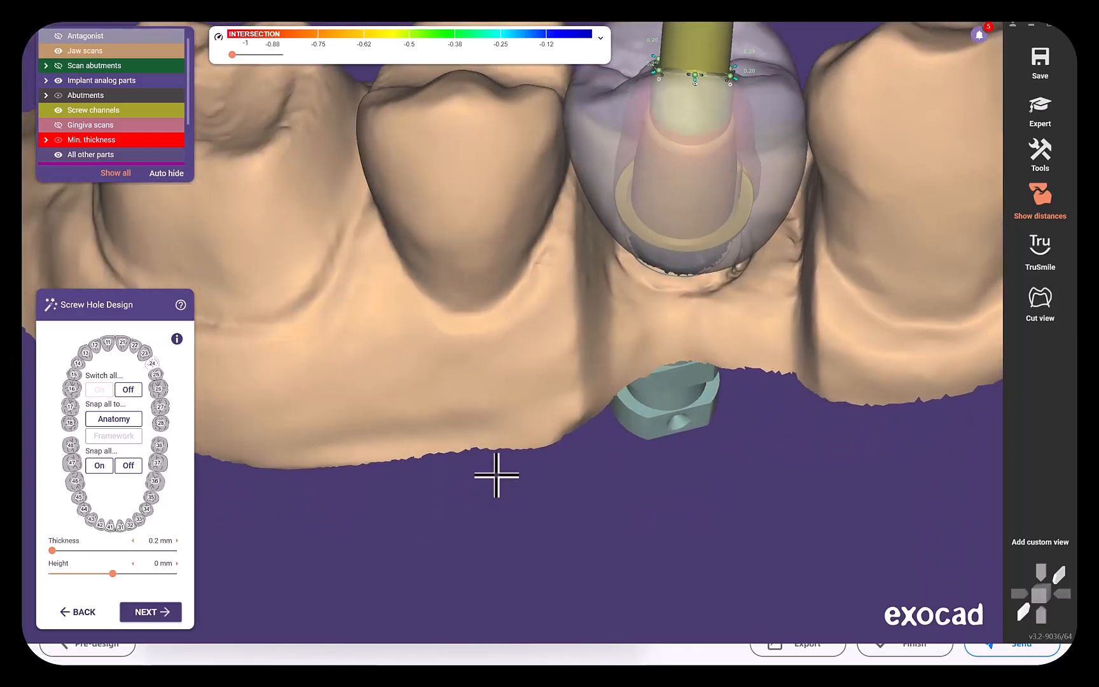
{"action": "middle_click_drag", "start_coordinate": [476, 544], "coordinate": [458, 596]}
{"action": "left_click", "coordinate": [150, 612]}
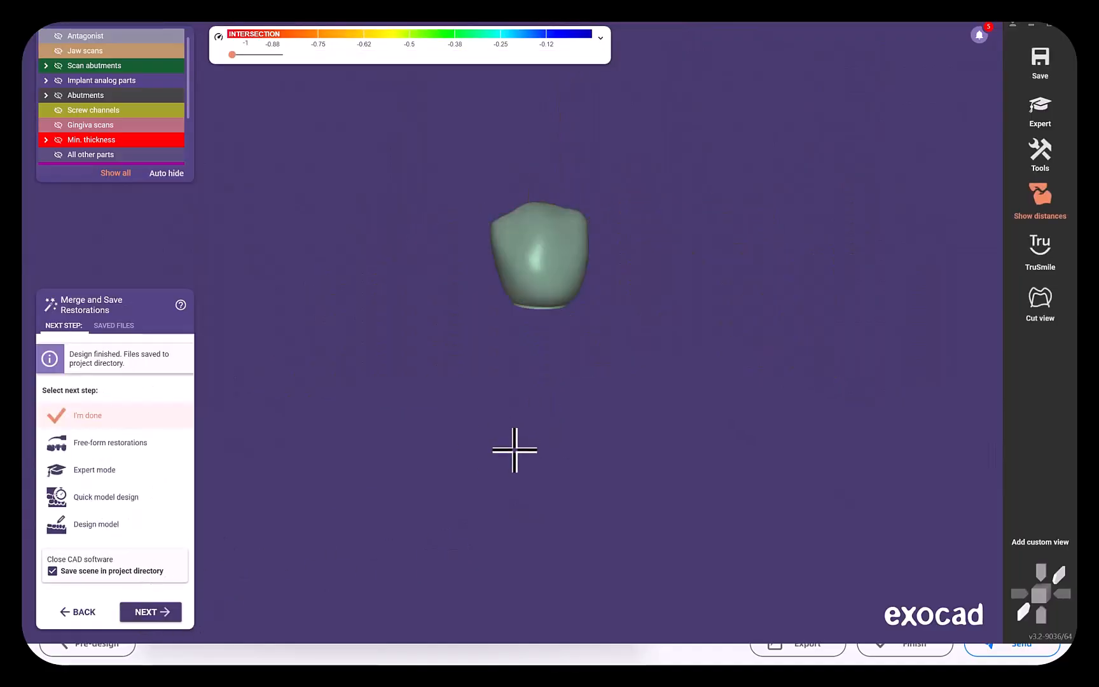
Check the finished crown's fit with the jaw scans and antagonist shown, and hide both to isolate the crown.
{"action": "left_click", "coordinate": [58, 50]}
{"action": "left_click", "coordinate": [59, 37]}
{"action": "scroll", "coordinate": [356, 241], "scroll_direction": "down", "scroll_amount": 3}
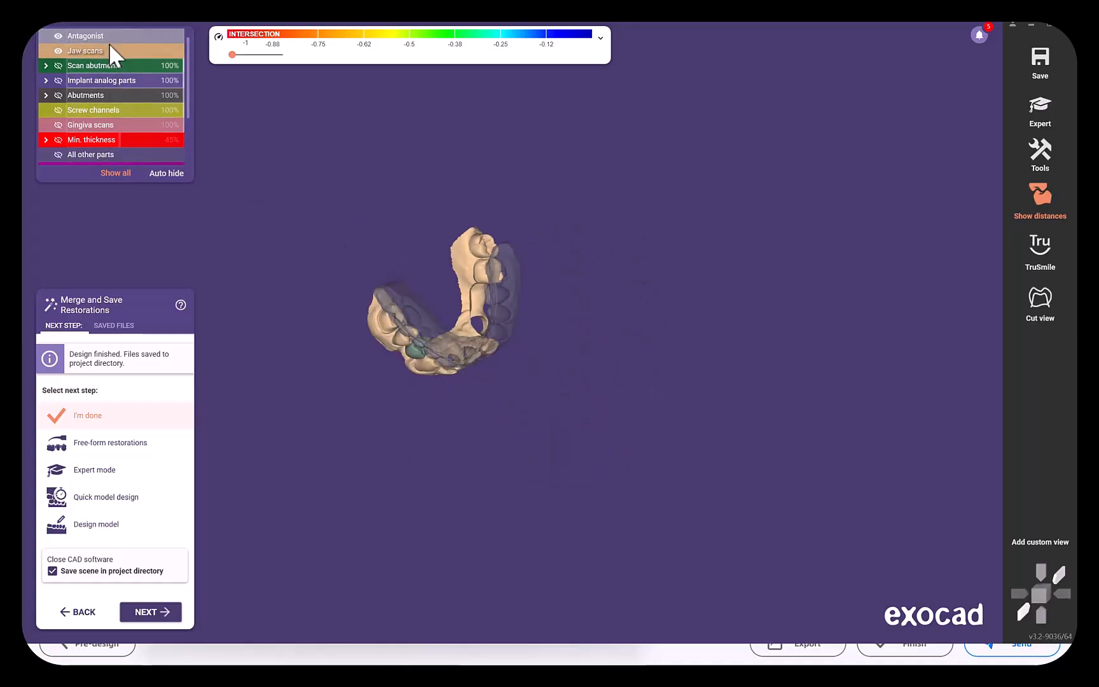
{"action": "left_click_drag", "start_coordinate": [209, 53], "coordinate": [219, 58]}
{"action": "right_click_drag", "start_coordinate": [468, 177], "coordinate": [468, 174]}
{"action": "scroll", "coordinate": [406, 297], "scroll_direction": "up", "scroll_amount": 4}
{"action": "scroll", "coordinate": [527, 253], "scroll_direction": "up", "scroll_amount": 5}
{"action": "right_click_drag", "start_coordinate": [527, 253], "coordinate": [527, 255]}
{"action": "left_click", "coordinate": [59, 51]}
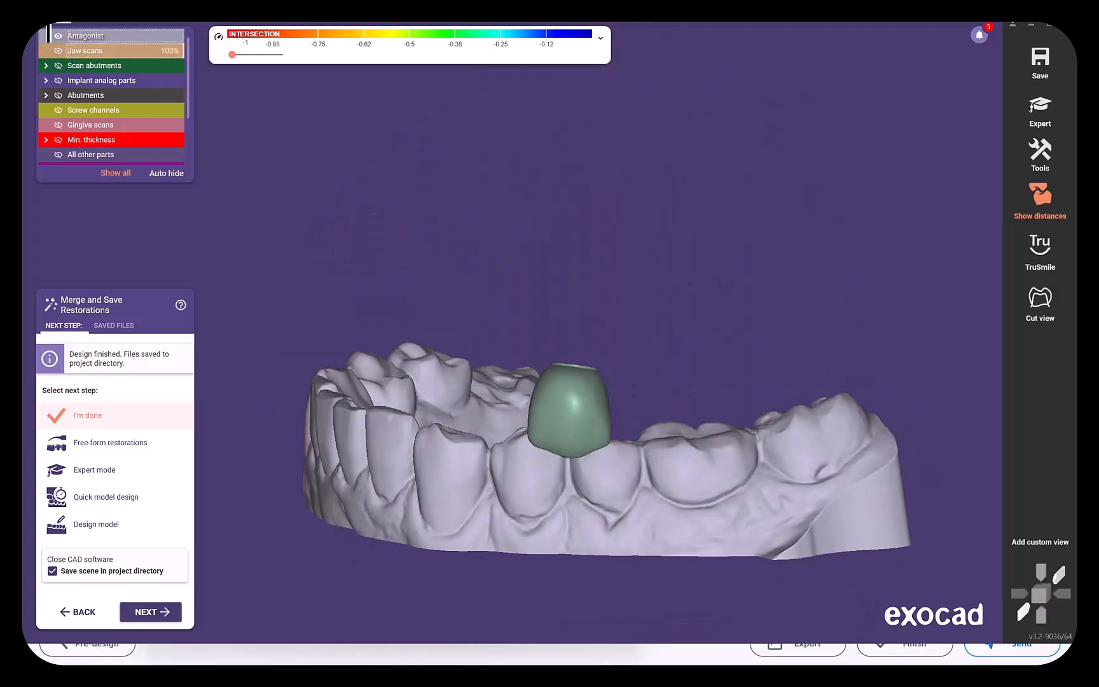
{"action": "left_click", "coordinate": [58, 36]}
{"action": "right_click_drag", "start_coordinate": [376, 201], "coordinate": [507, 196]}
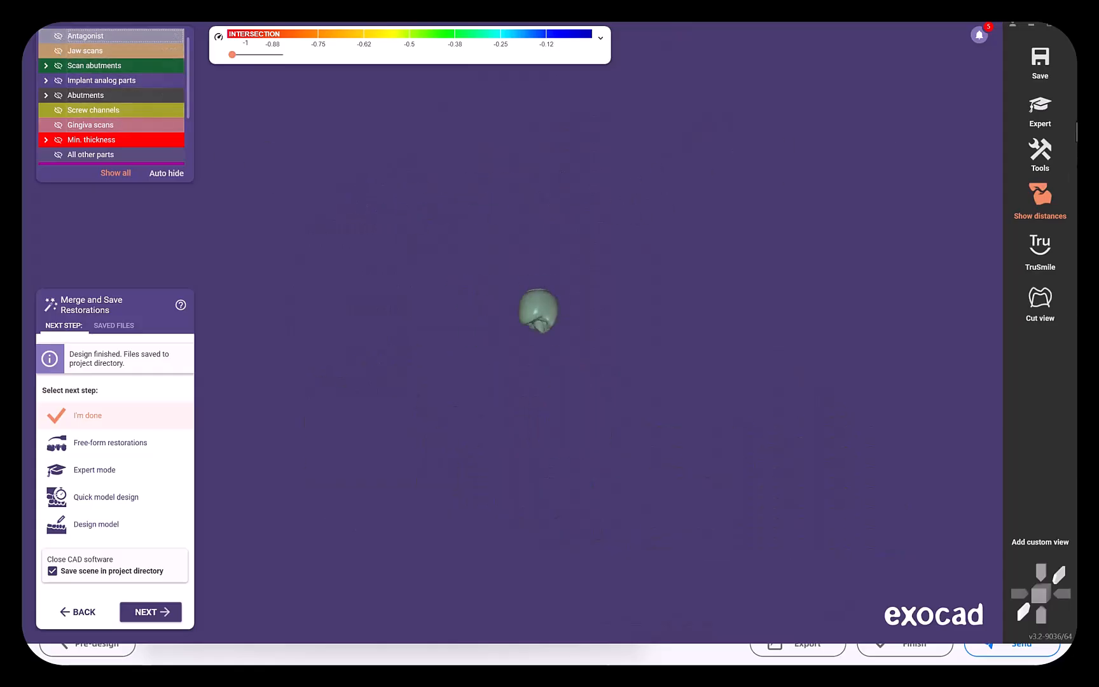
Export the visible crown as a plain STL mesh named crown, using the original coordinate system of the scan data.
{"action": "left_click", "coordinate": [1042, 65]}
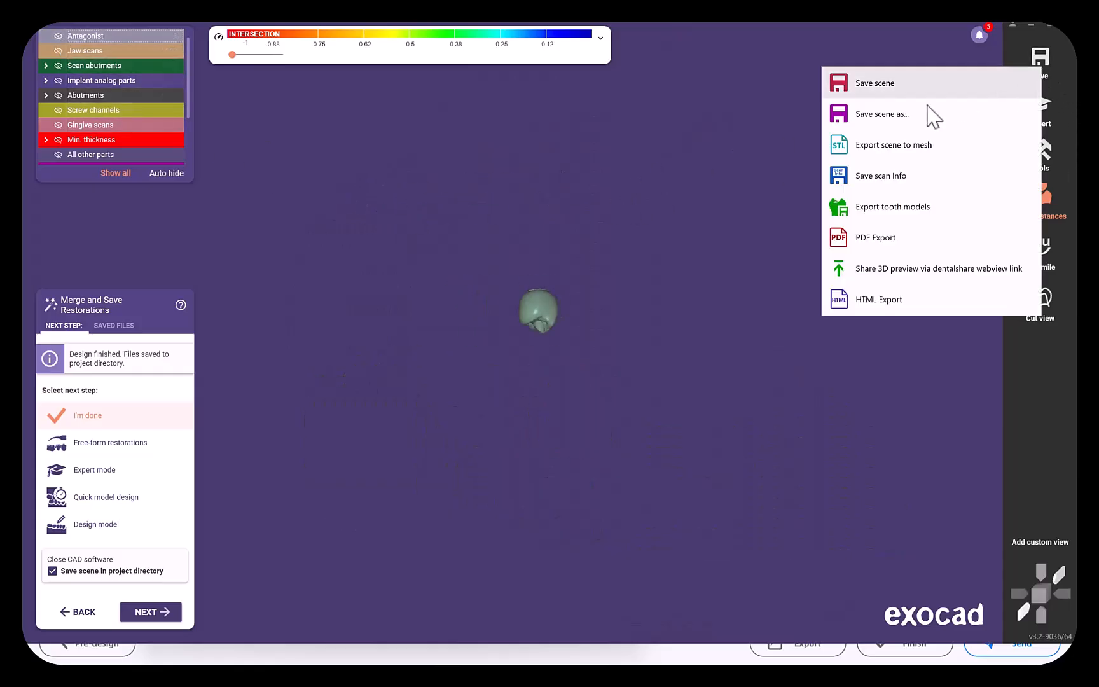
{"action": "left_click", "coordinate": [916, 152]}
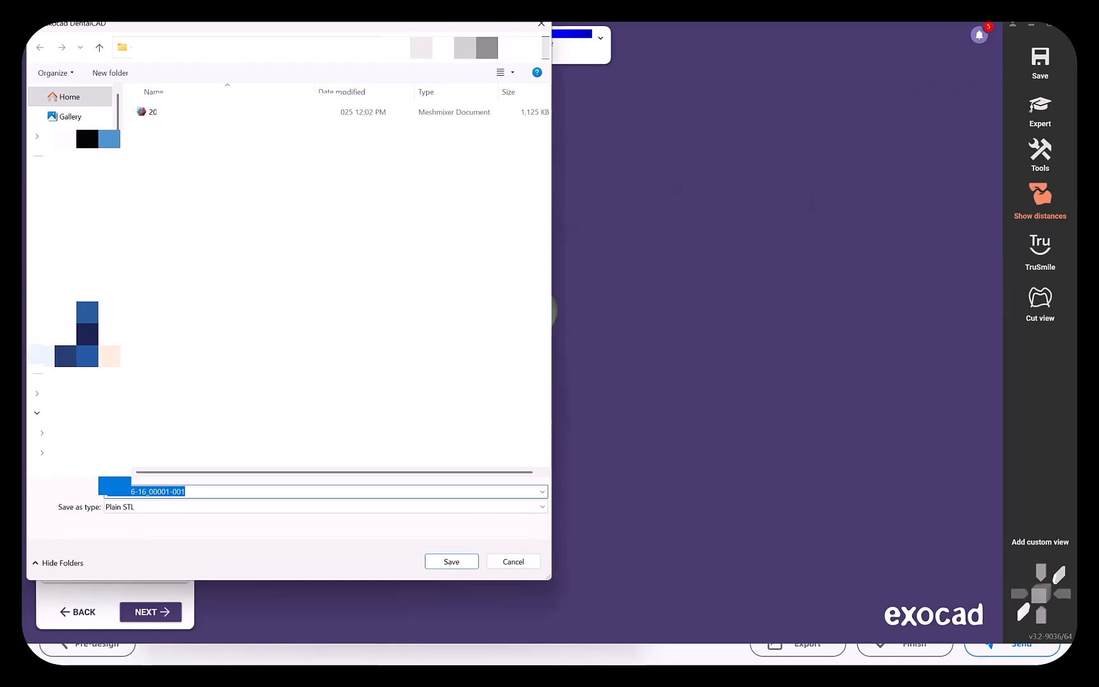
{"action": "left_click", "coordinate": [207, 515]}
{"action": "type", "text": "crown"}
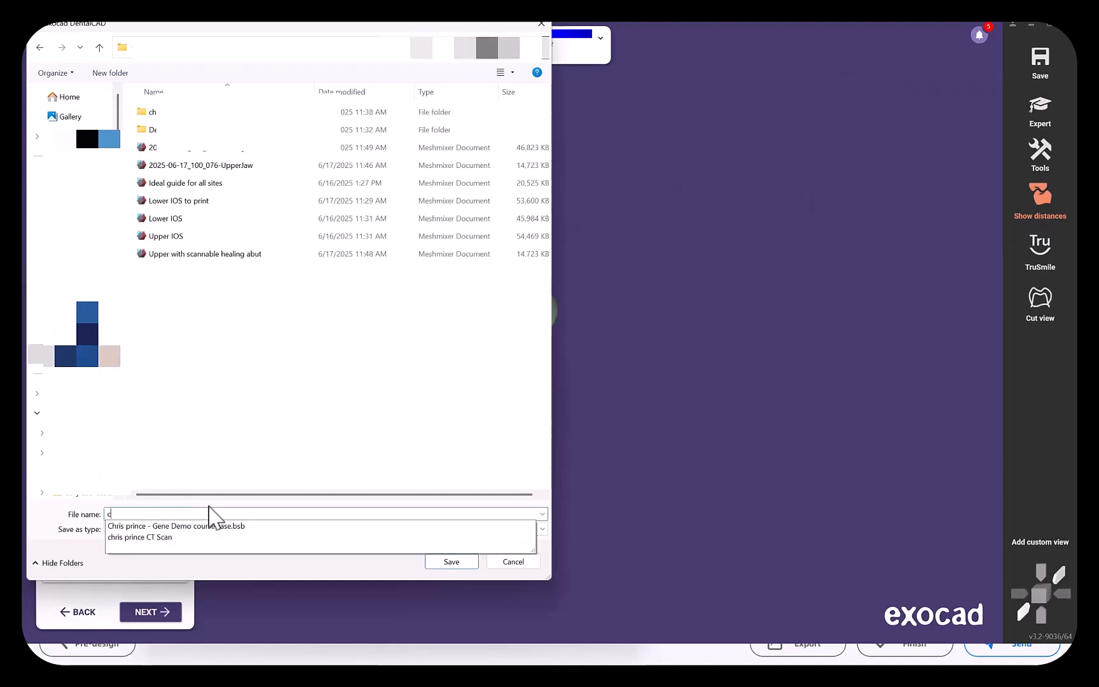
{"action": "key", "text": "Return"}
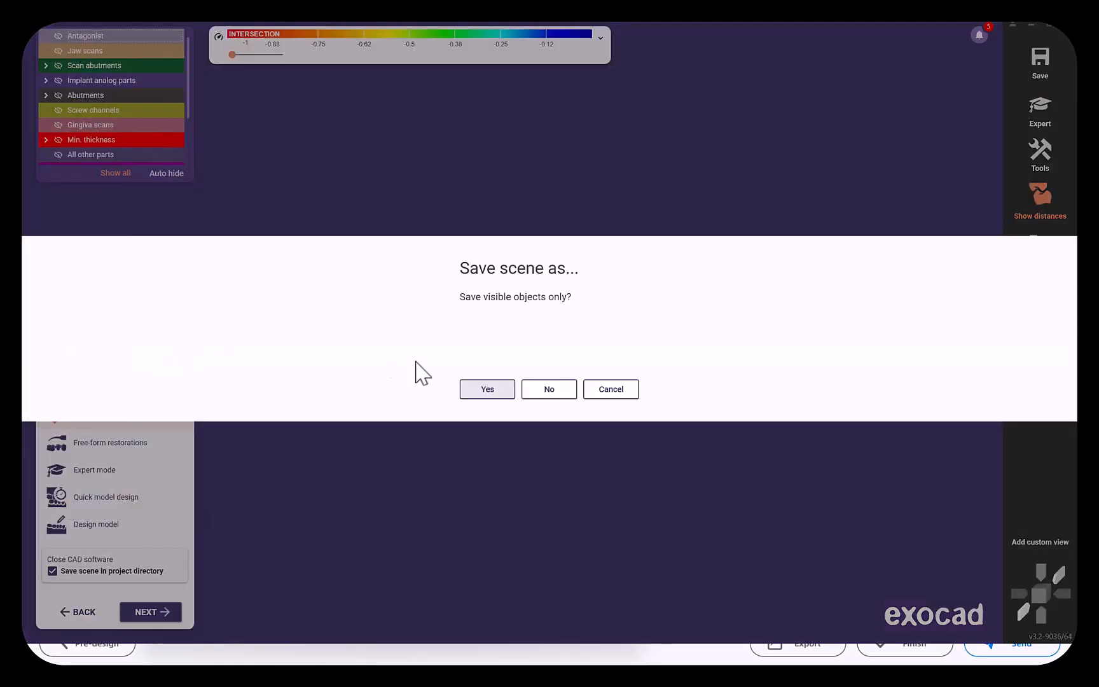
{"action": "left_click", "coordinate": [474, 390]}
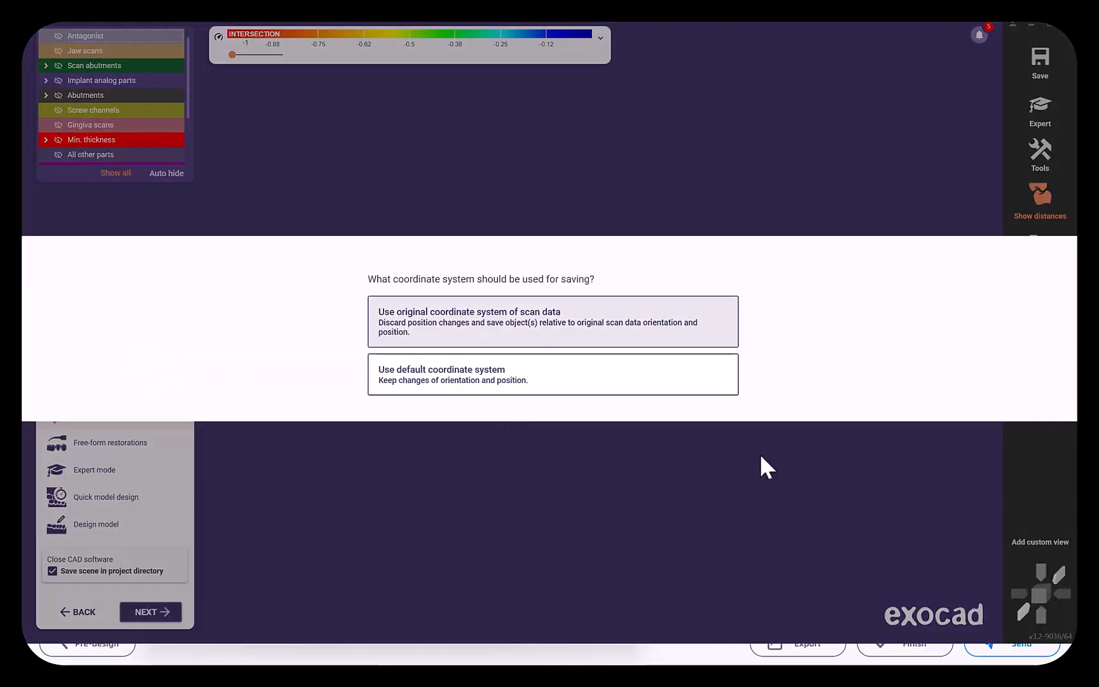
{"action": "left_click", "coordinate": [516, 335]}
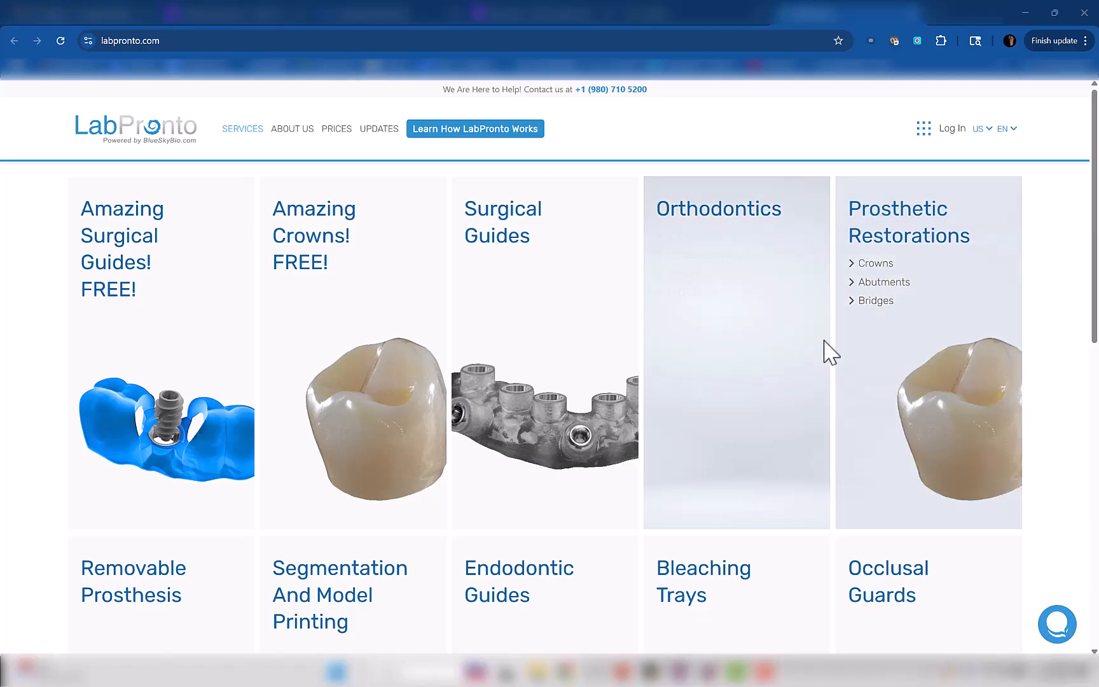
Open the Crowns page under Prosthetic Restorations on the LabPronto website and review the crown design and fabrication services.
{"action": "left_click", "coordinate": [885, 268]}
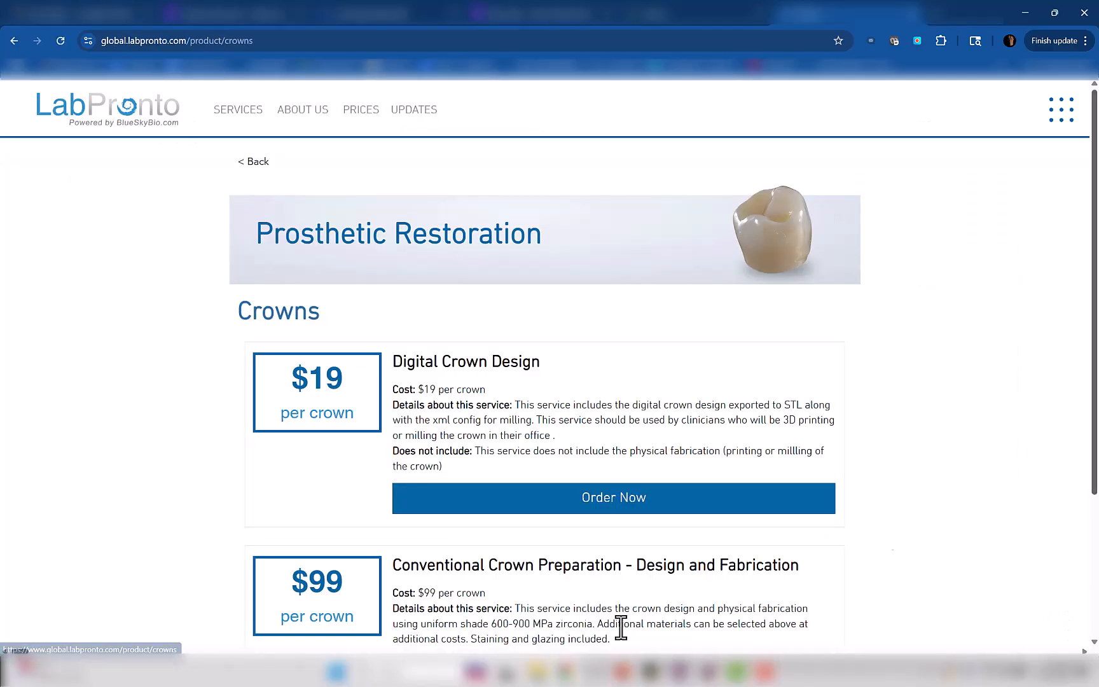
{"action": "scroll", "coordinate": [650, 380], "scroll_direction": "down", "scroll_amount": 2}
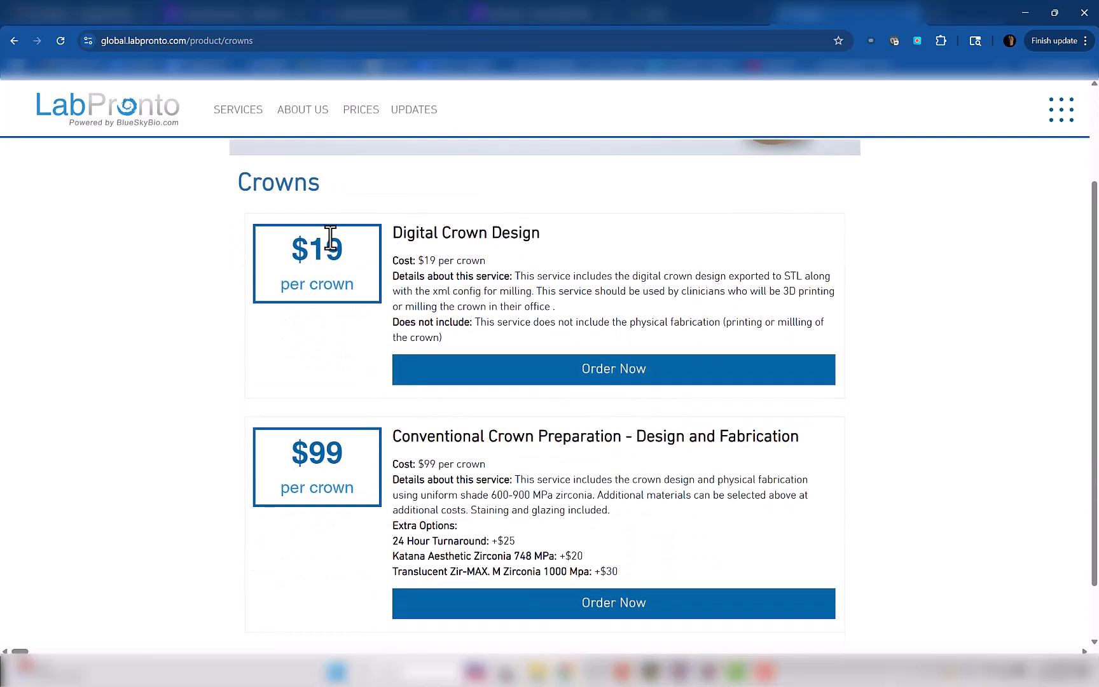
{"action": "scroll", "coordinate": [488, 501], "scroll_direction": "up", "scroll_amount": 2}
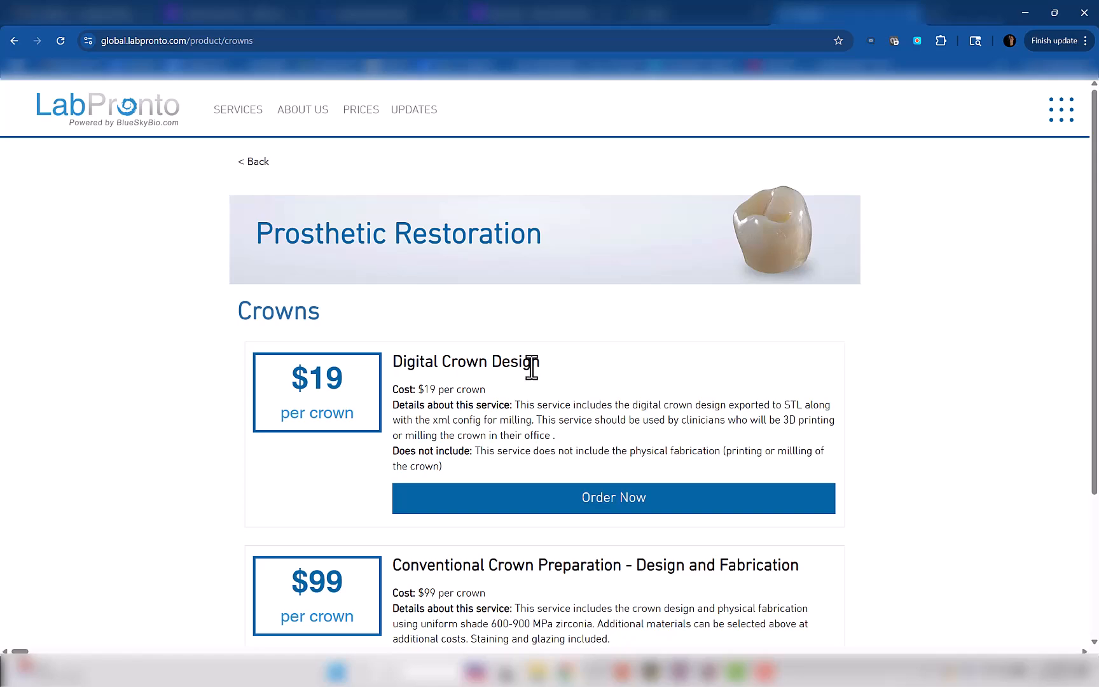
{"action": "scroll", "coordinate": [520, 363], "scroll_direction": "down", "scroll_amount": 3}
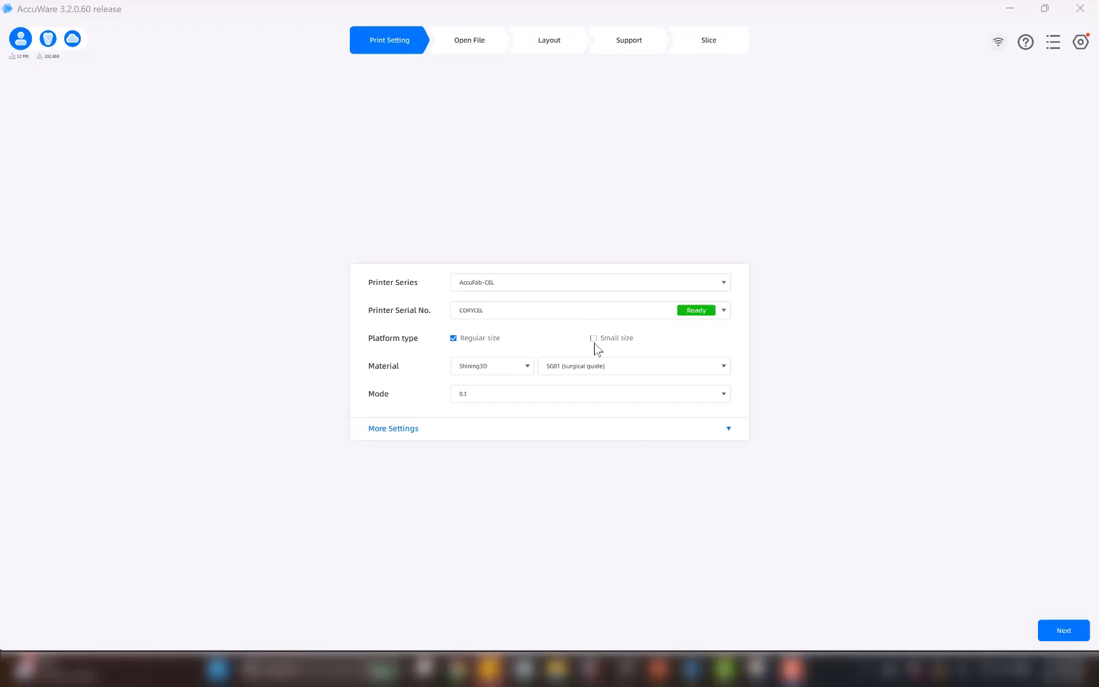
Set up the AccuWare print with the small size platform, Shining3D CB11 mini (try-in) material and 0.1 mode.
{"action": "left_click", "coordinate": [594, 338]}
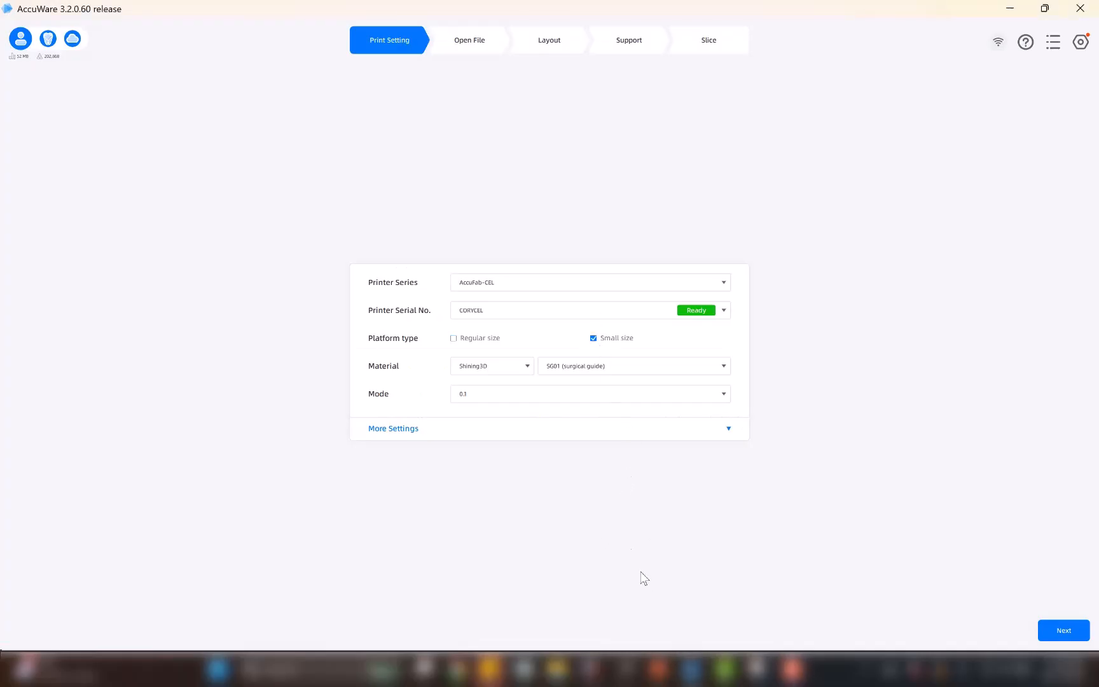
{"action": "left_click", "coordinate": [650, 374]}
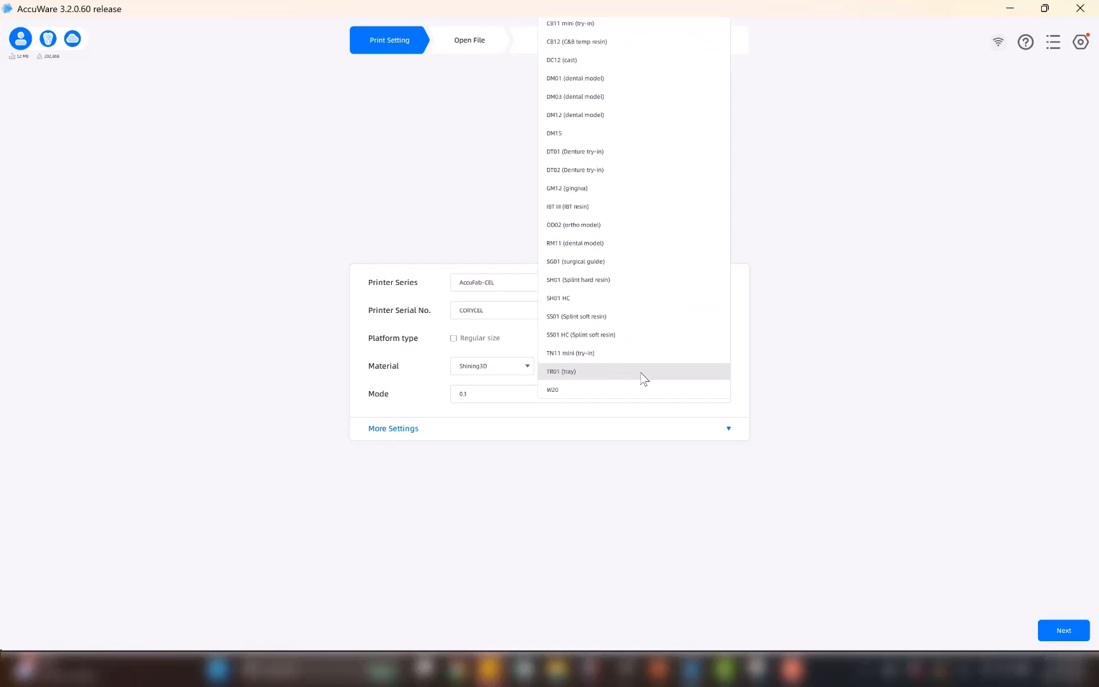
{"action": "left_click", "coordinate": [603, 27]}
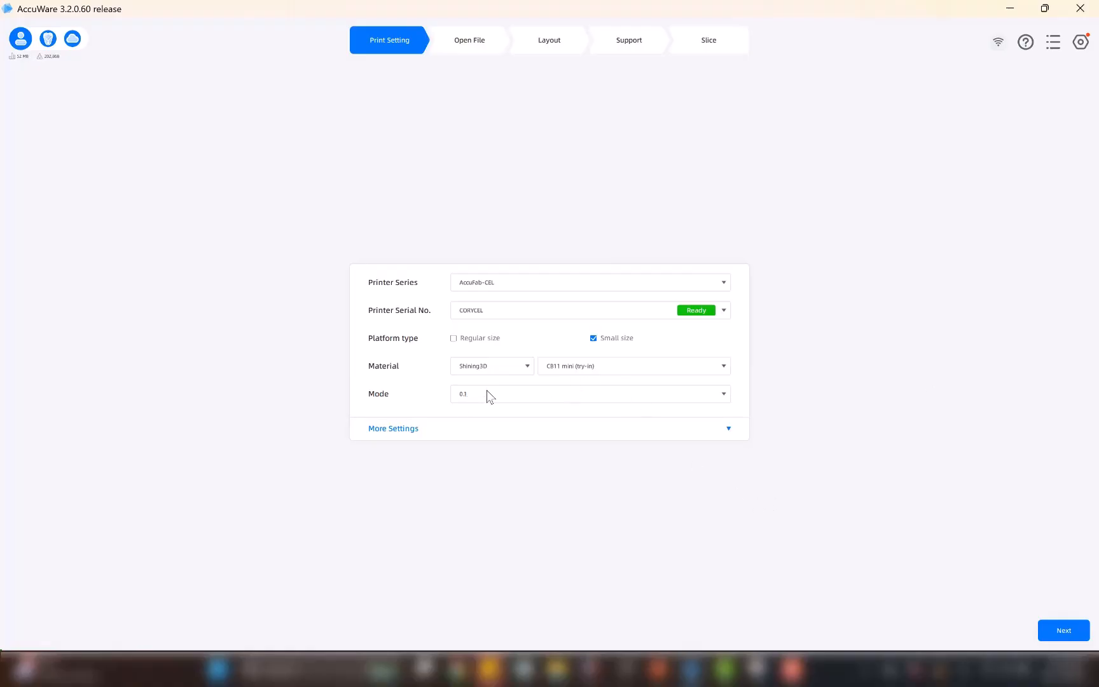
{"action": "left_click", "coordinate": [723, 394]}
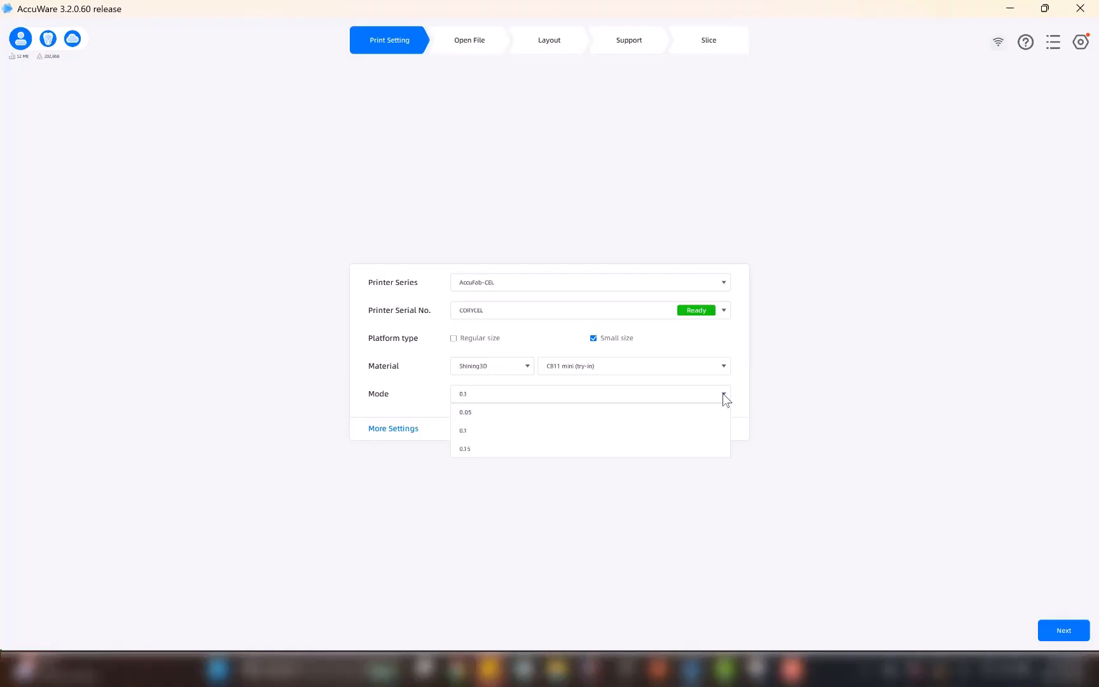
{"action": "left_click", "coordinate": [808, 343]}
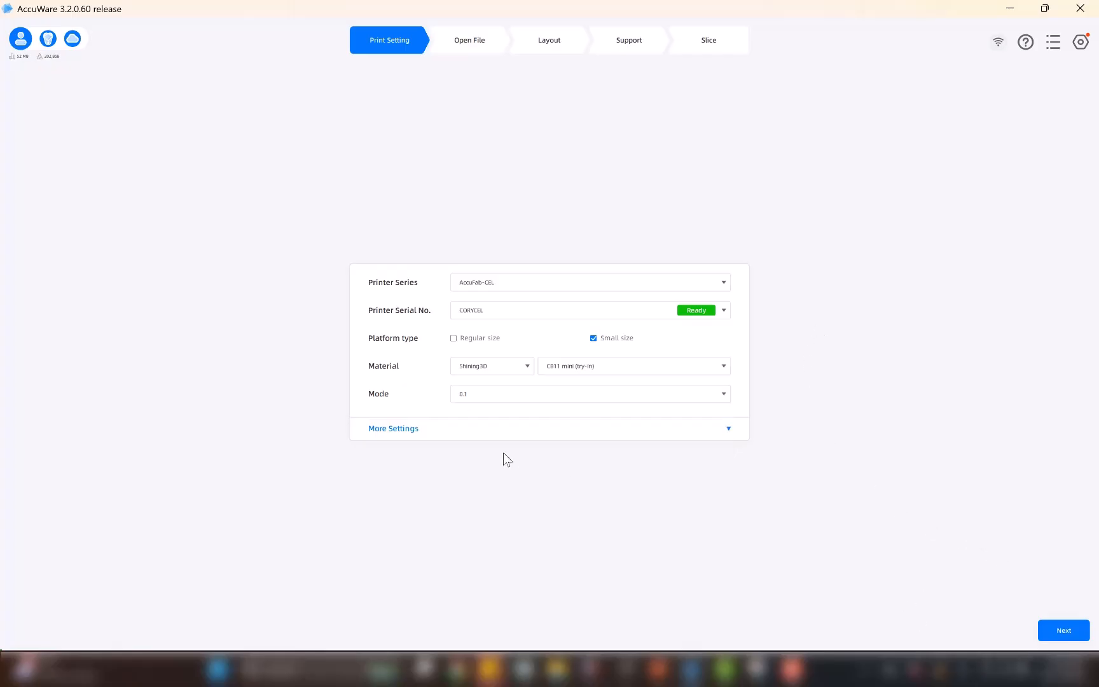
Load the crown file and move the model from the centre toward the back left of the ideal printing area.
{"action": "left_click", "coordinate": [472, 44]}
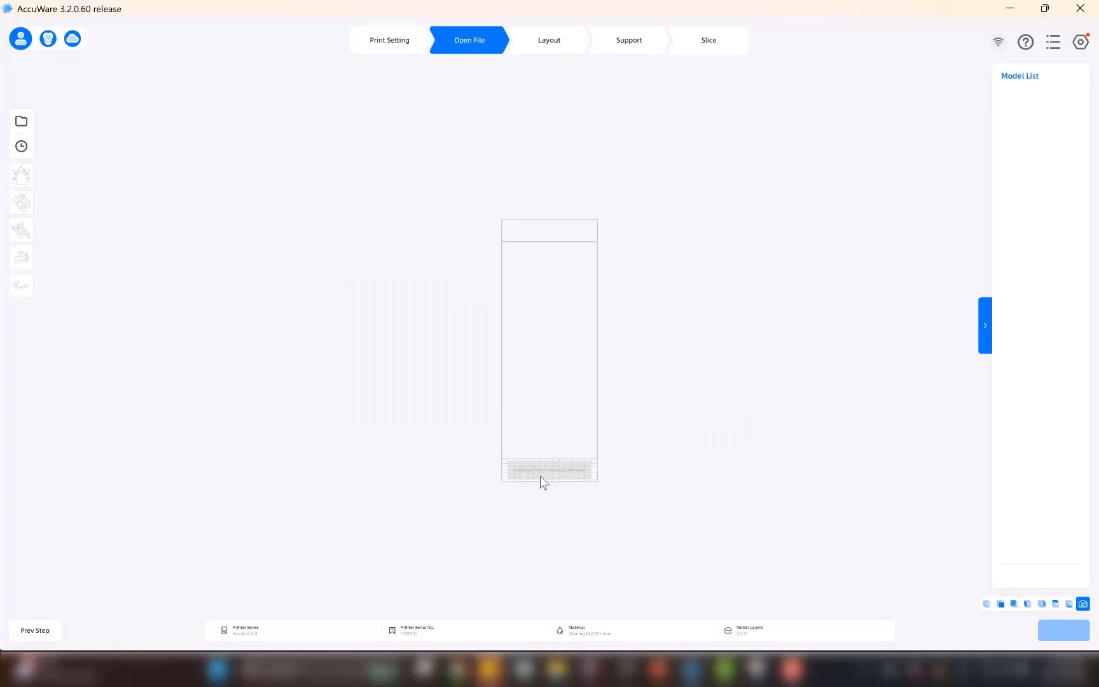
{"action": "left_click", "coordinate": [21, 123]}
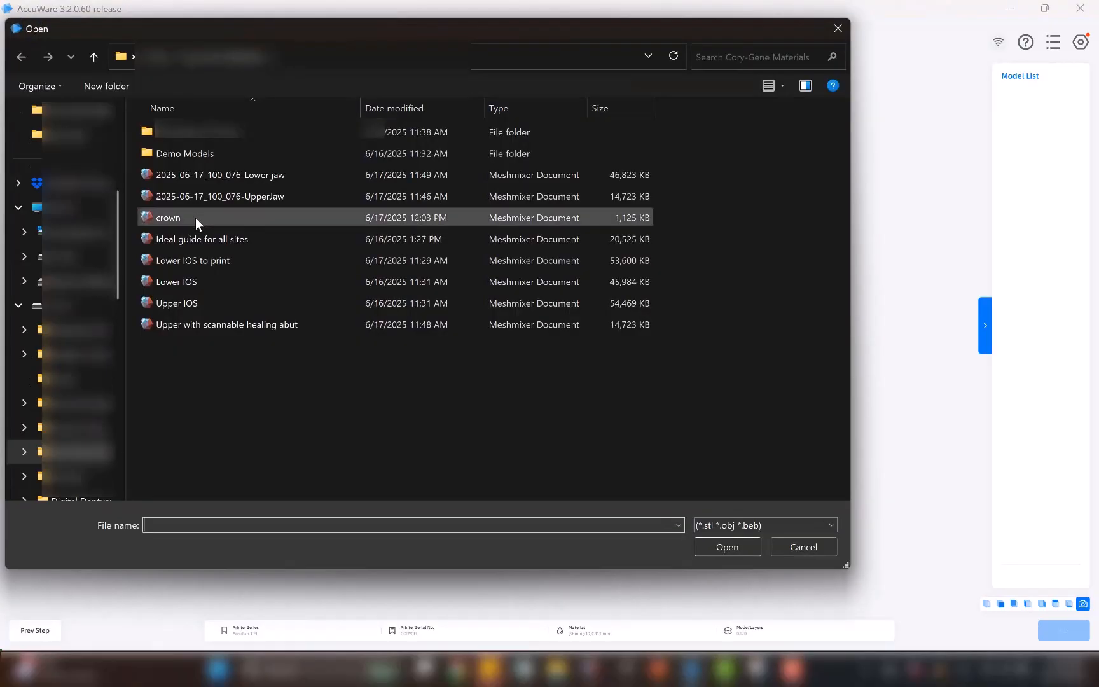
{"action": "double_click", "coordinate": [210, 219]}
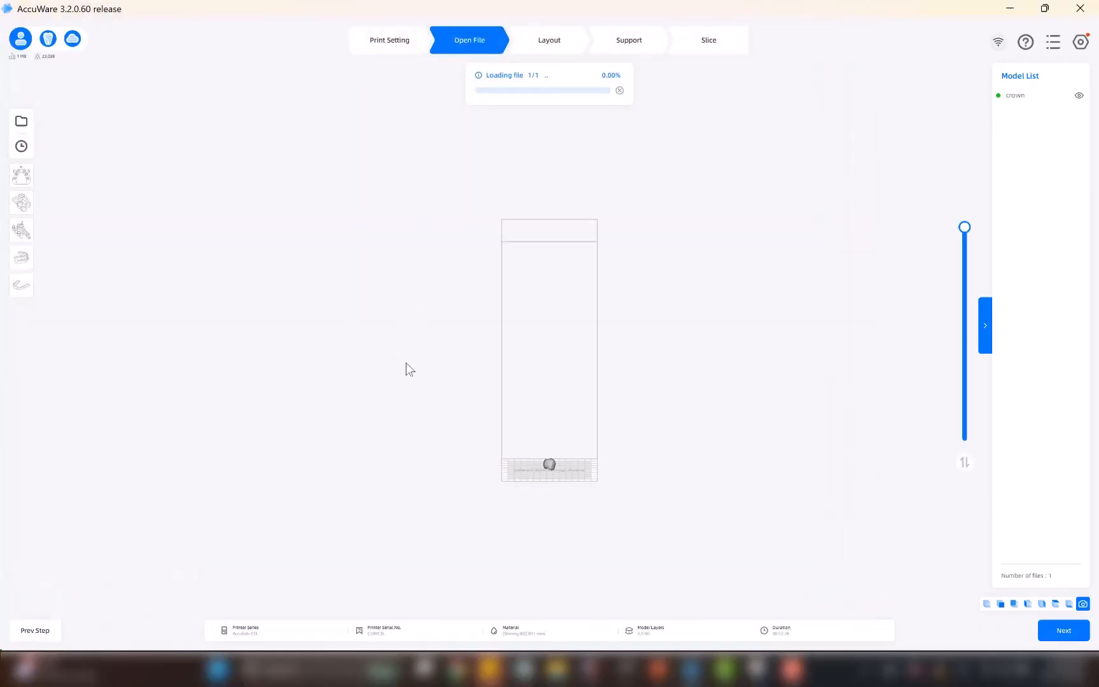
{"action": "right_click_drag", "start_coordinate": [469, 394], "coordinate": [489, 413]}
{"action": "scroll", "coordinate": [531, 470], "scroll_direction": "up", "scroll_amount": 6}
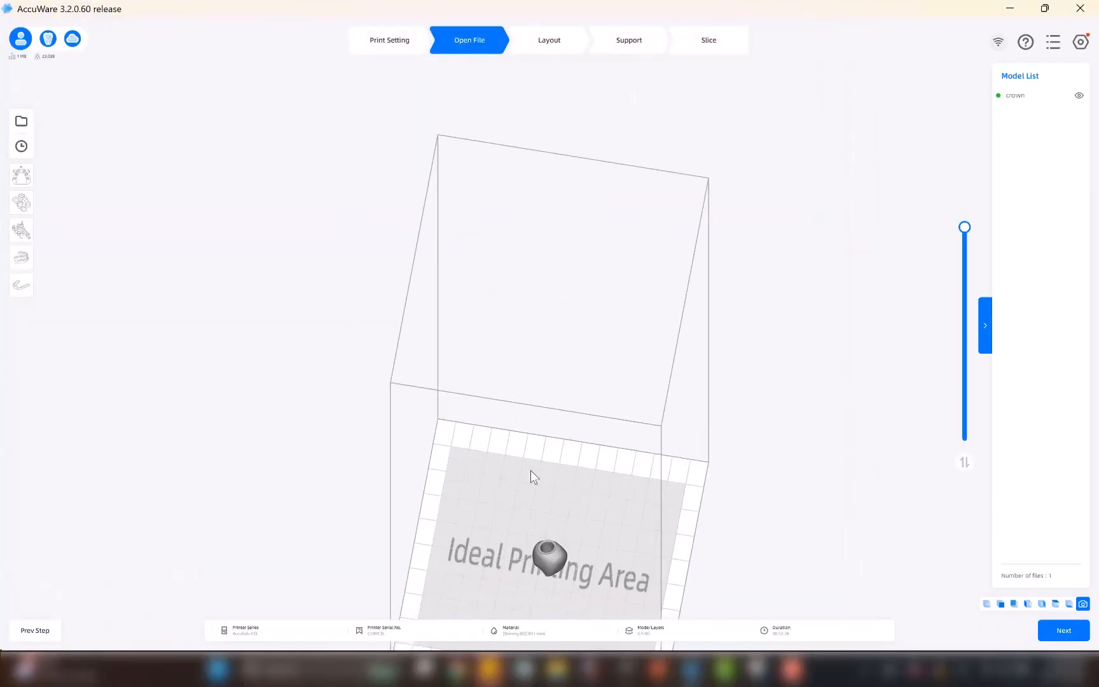
{"action": "left_click", "coordinate": [553, 562]}
{"action": "left_click_drag", "start_coordinate": [551, 561], "coordinate": [514, 538]}
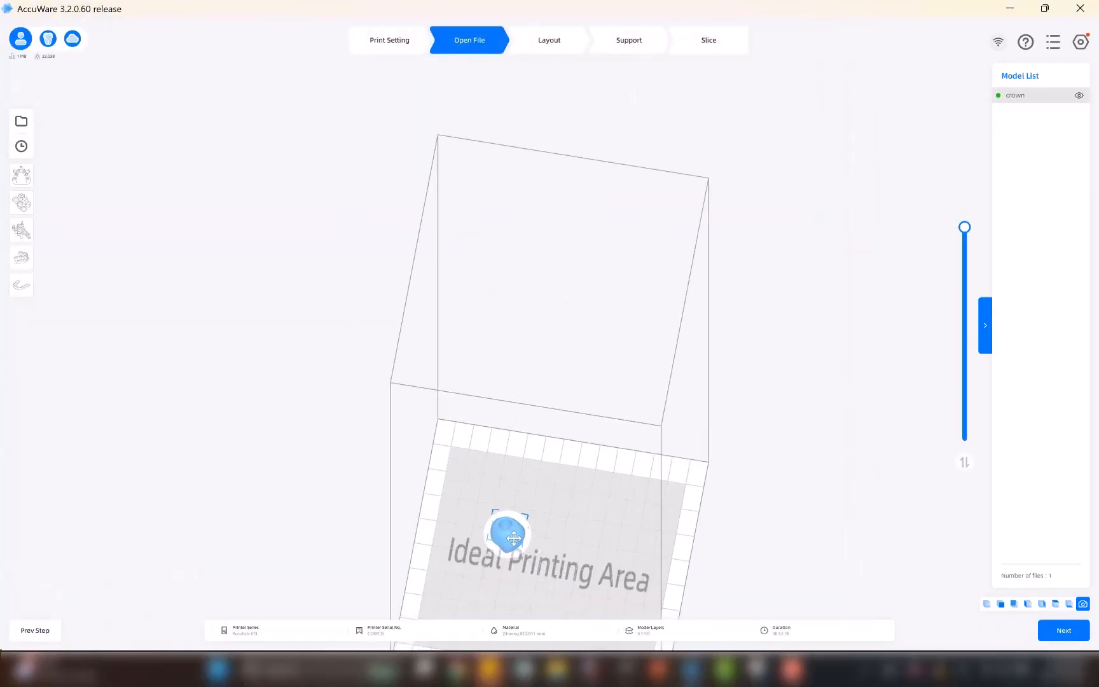
{"action": "right_click_drag", "start_coordinate": [616, 544], "coordinate": [432, 356]}
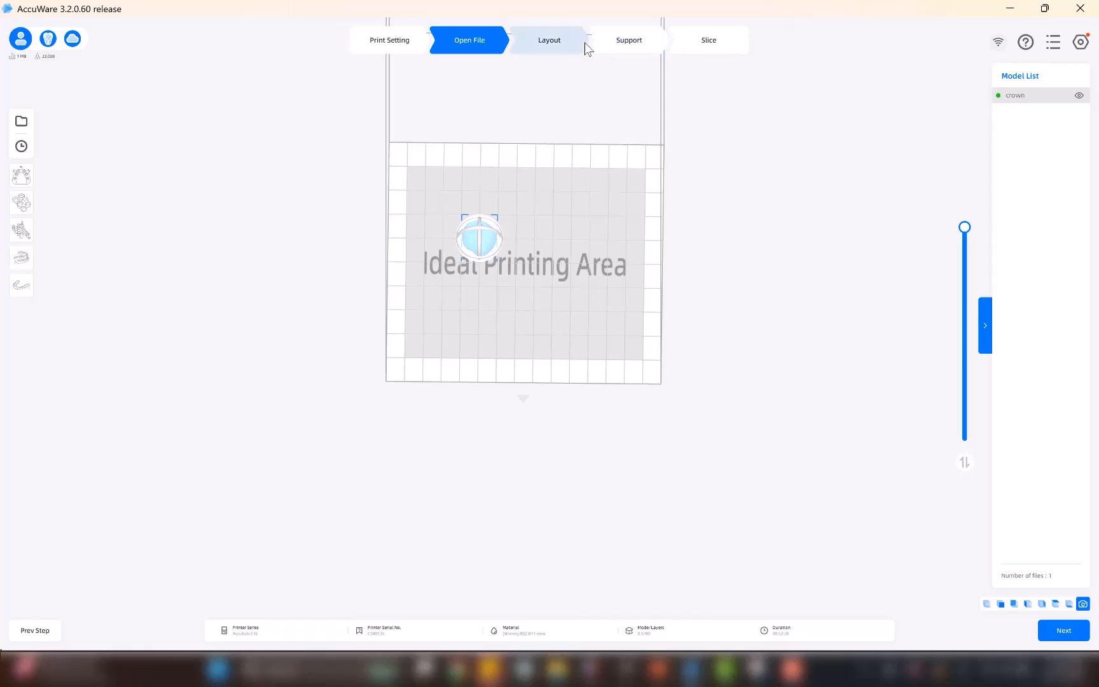
Copy the crown on the build platform and place the duplicate diagonally in front of the original, clear of it.
{"action": "right_click", "coordinate": [486, 243]}
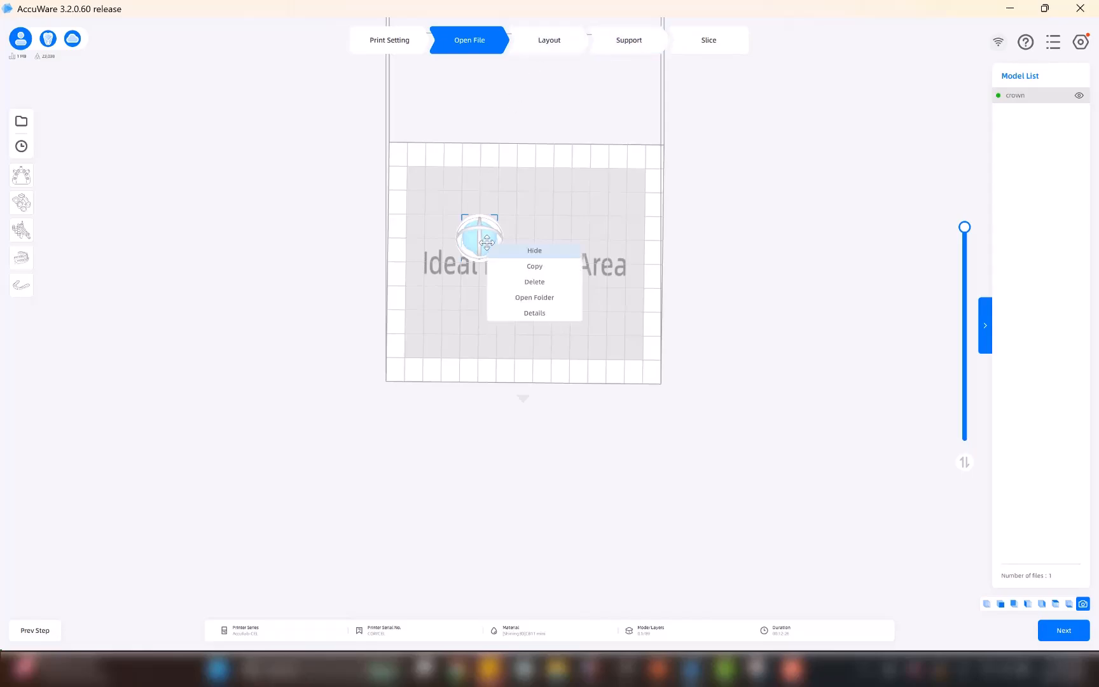
{"action": "left_click", "coordinate": [539, 266]}
{"action": "left_click_drag", "start_coordinate": [525, 250], "coordinate": [569, 307]}
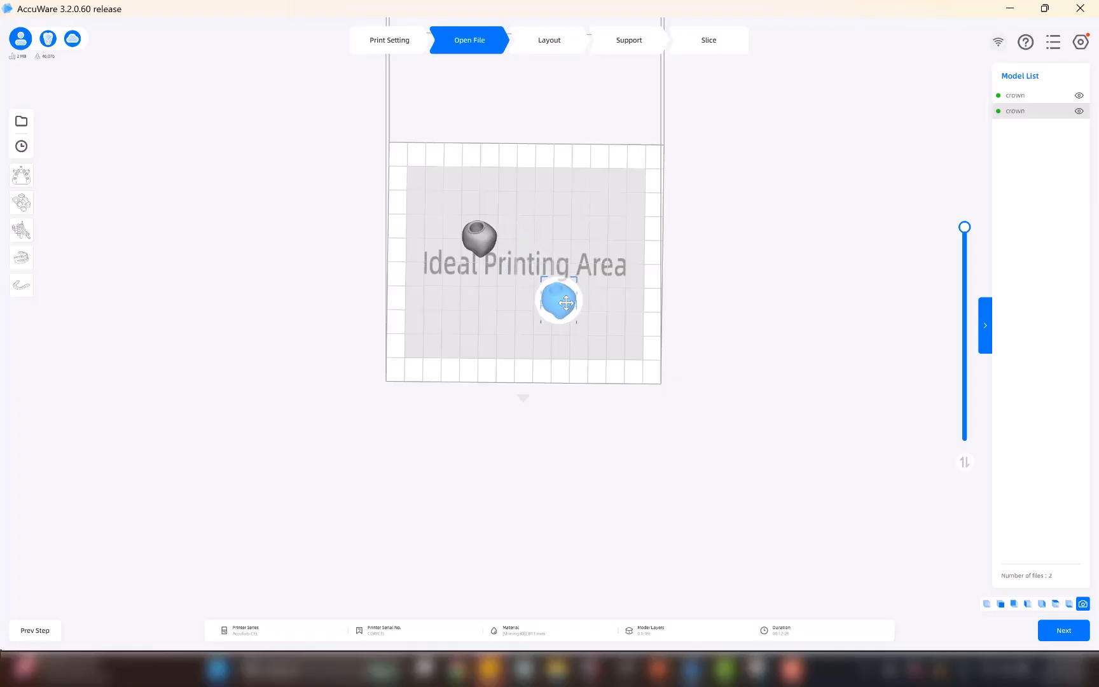
Generate C&B supports for both crowns with 2.00 mm lift height and 1.90 mm spacing, and slice the print job.
{"action": "left_click", "coordinate": [636, 42]}
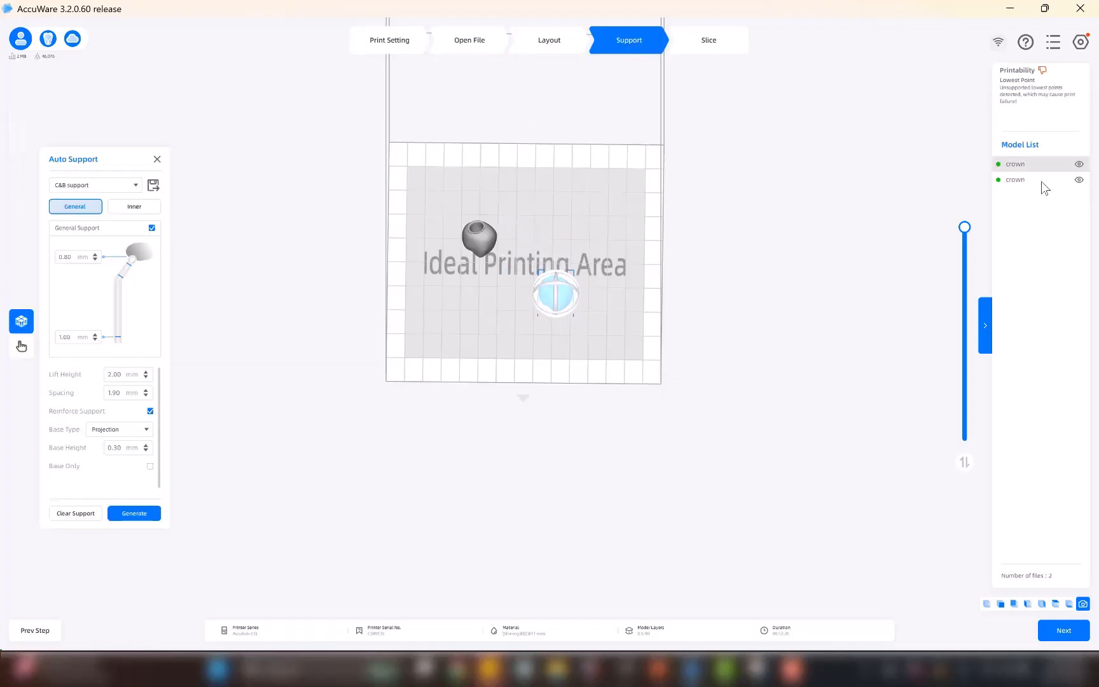
{"action": "left_click", "coordinate": [1041, 181], "text": "ctrl"}
{"action": "left_click", "coordinate": [134, 513]}
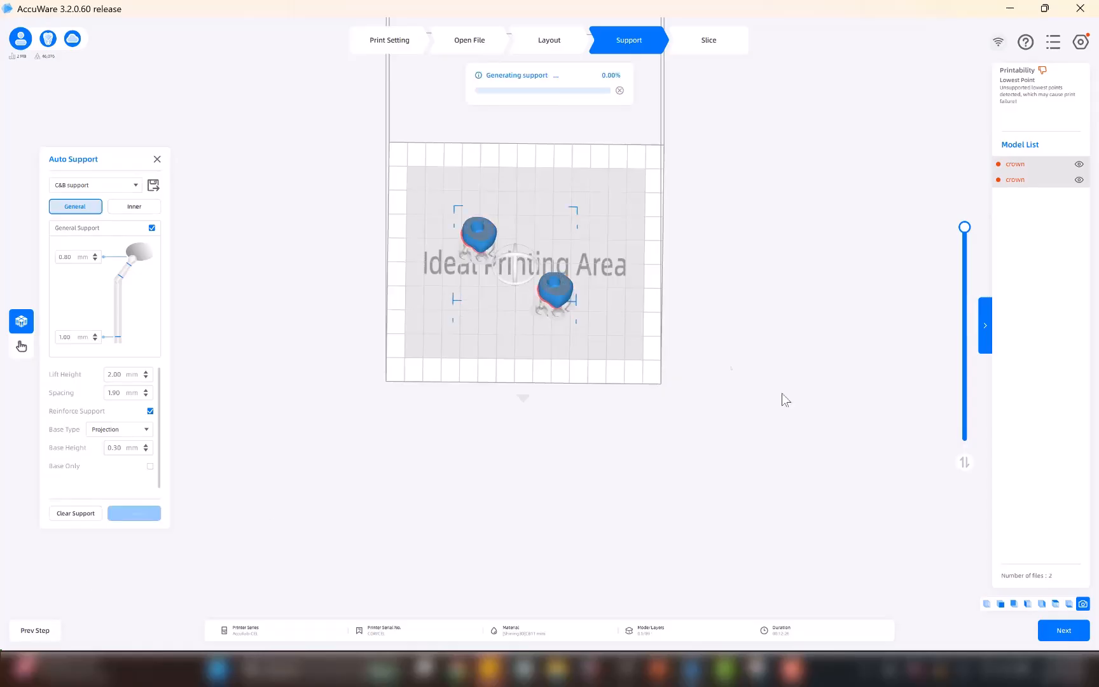
{"action": "right_click_drag", "start_coordinate": [565, 310], "coordinate": [751, 27]}
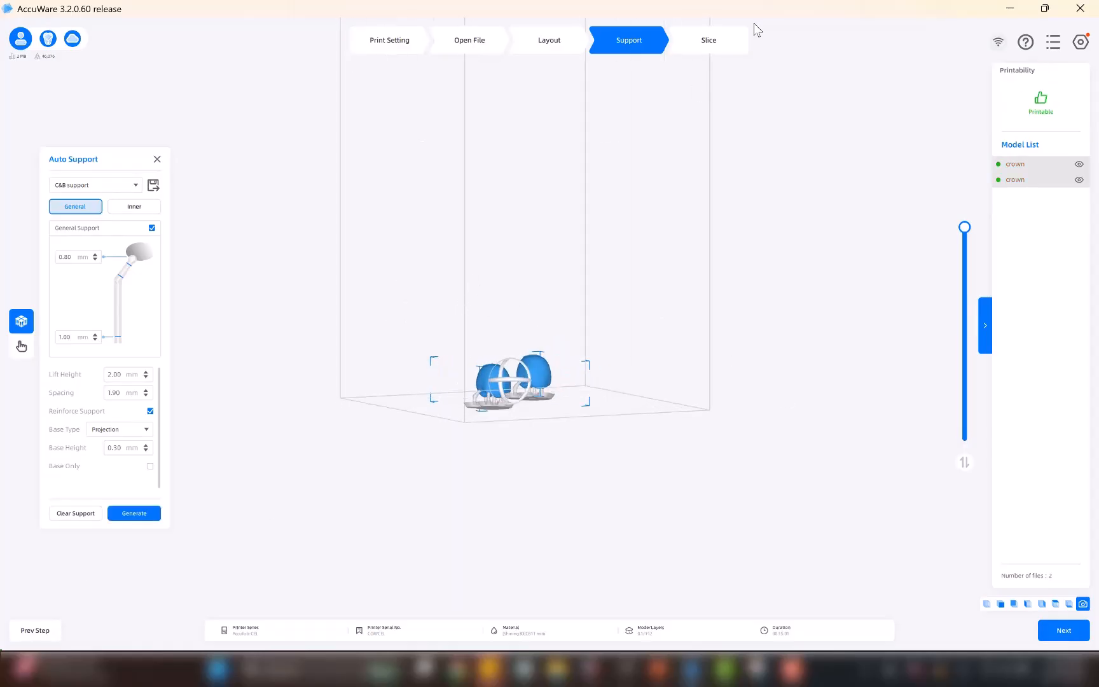
{"action": "left_click", "coordinate": [707, 39]}
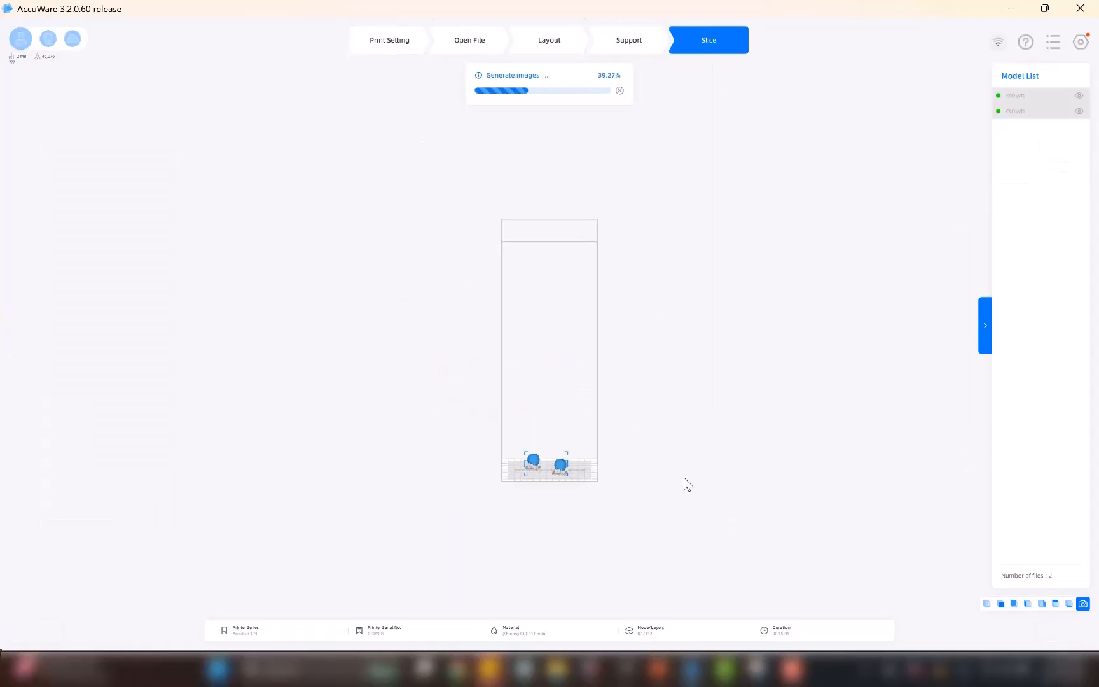